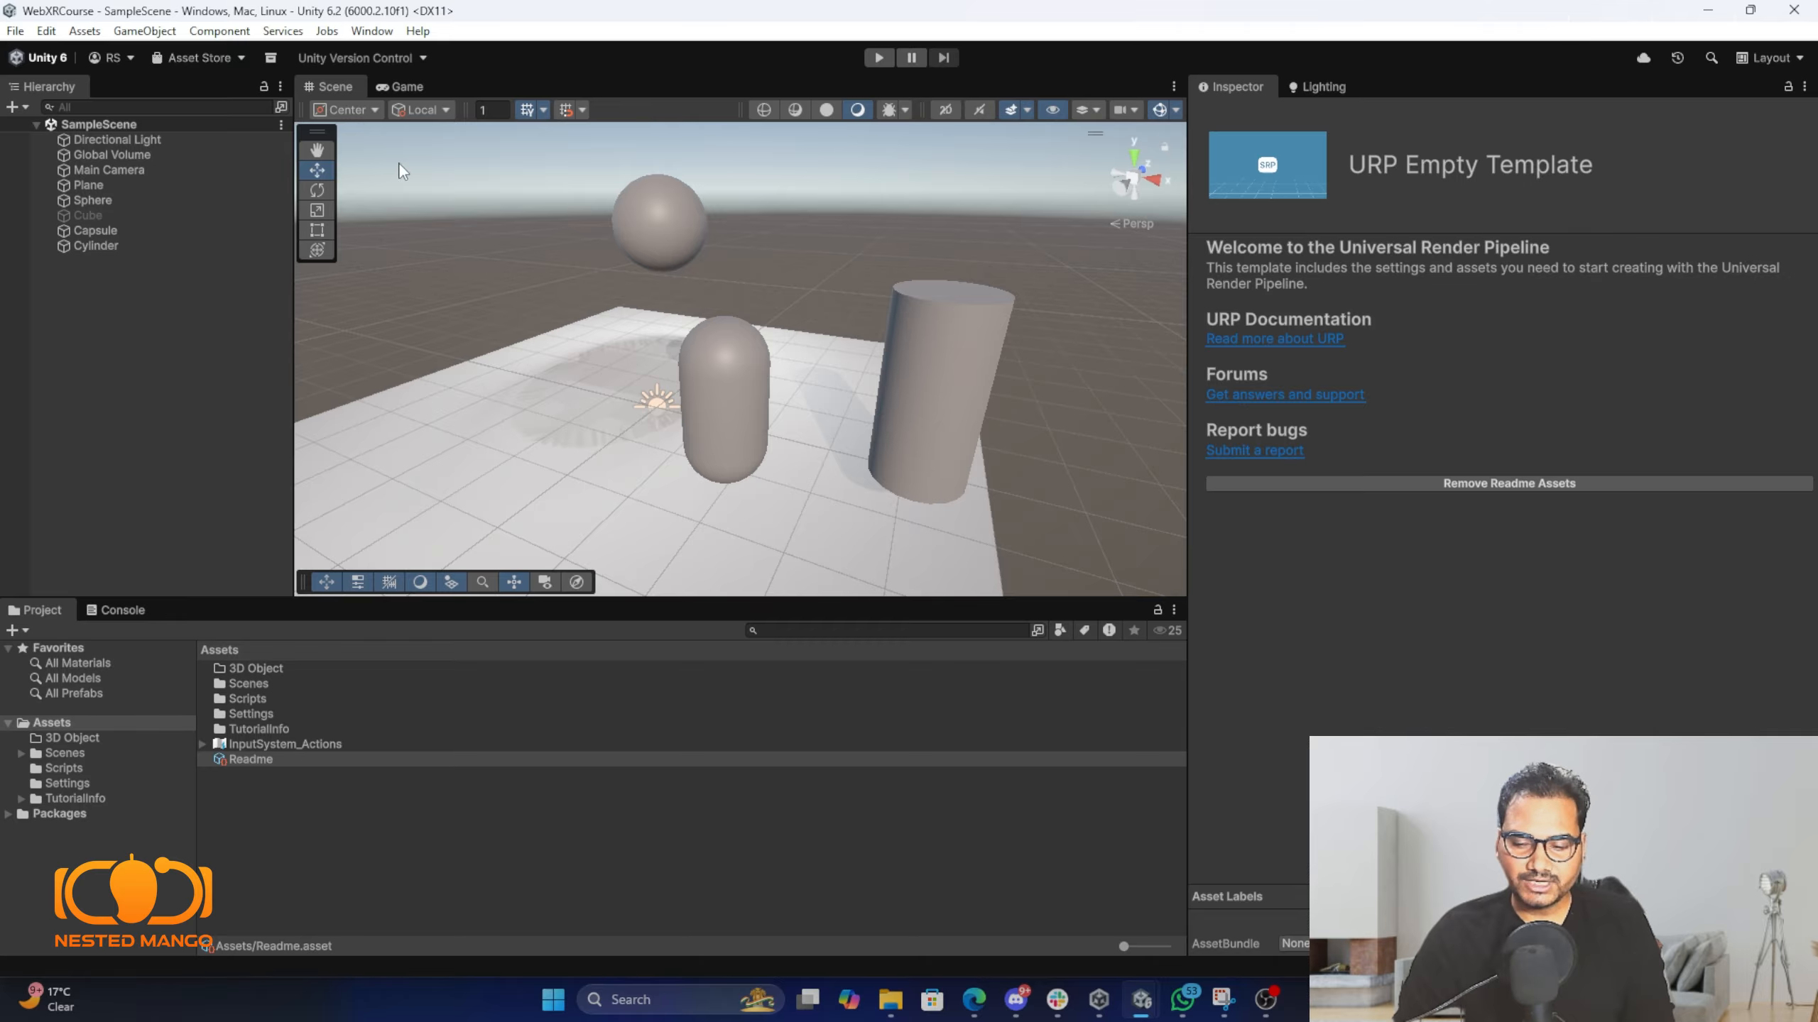
Switch to Unity Hub and check the add-modules list of the Unity 6.2 (6000.2.10f1) install for Web Build Support.
left_click(1100, 1006)
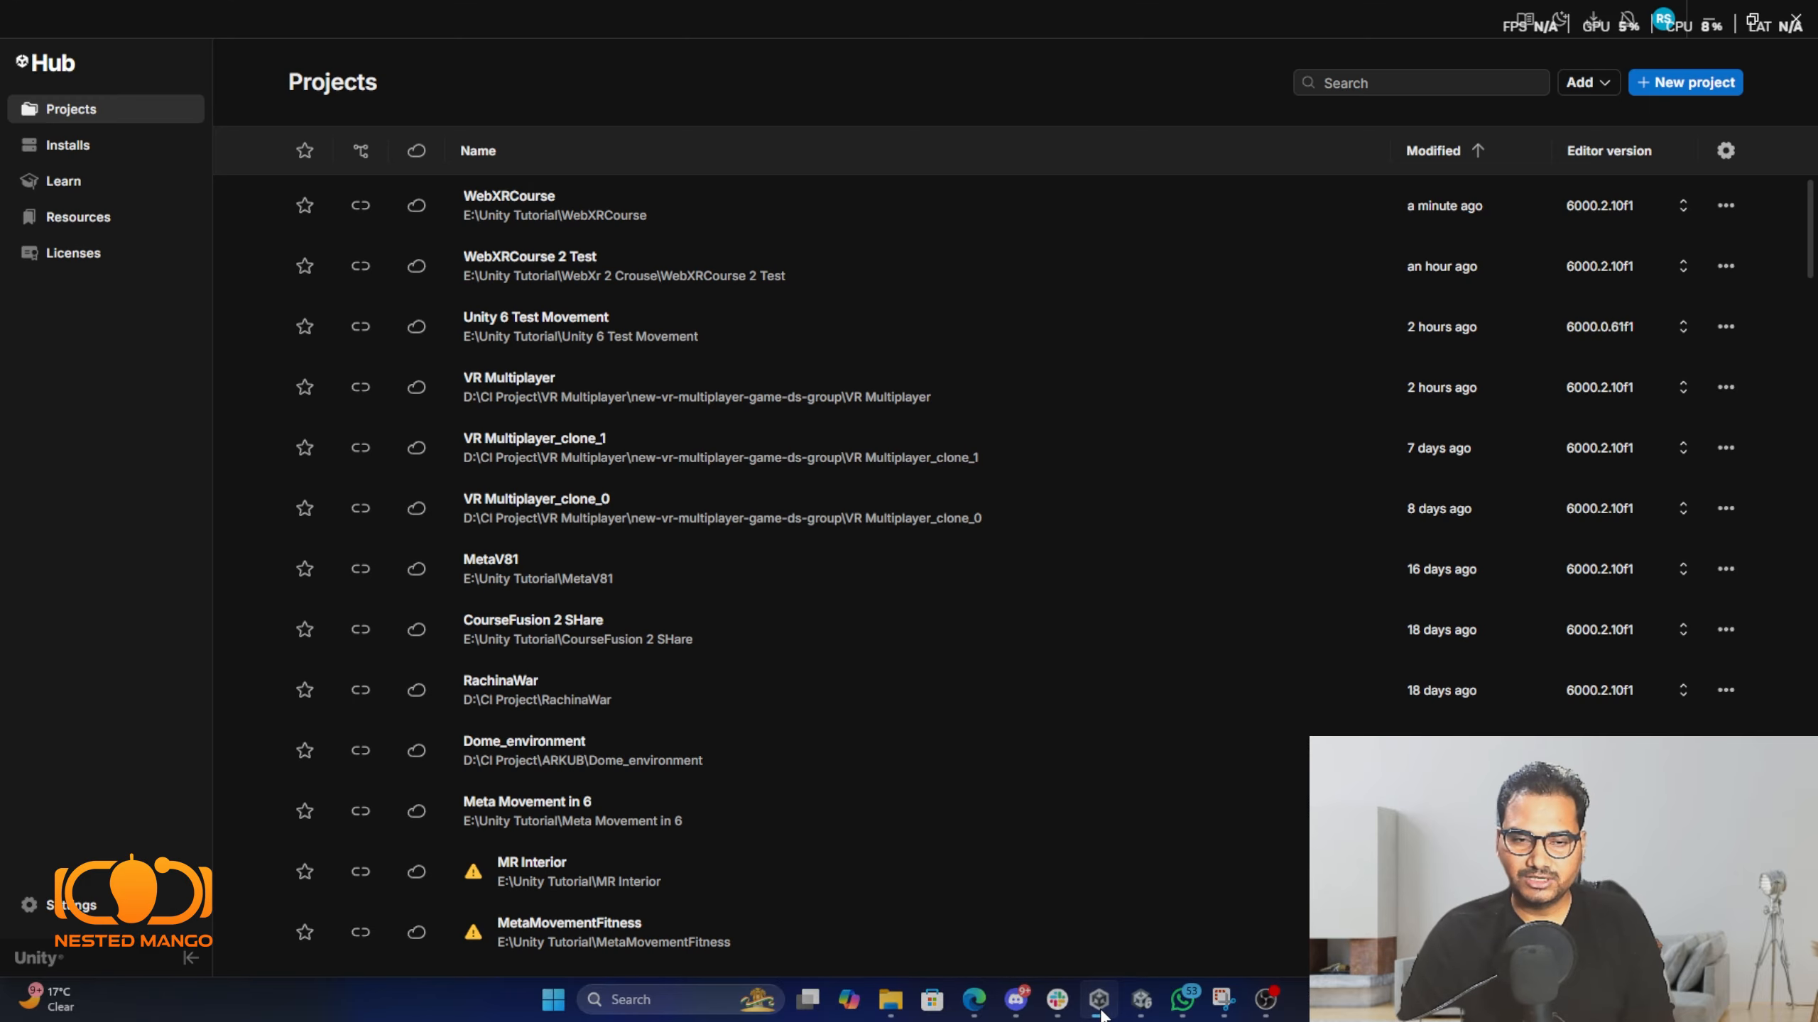
left_click(97, 160)
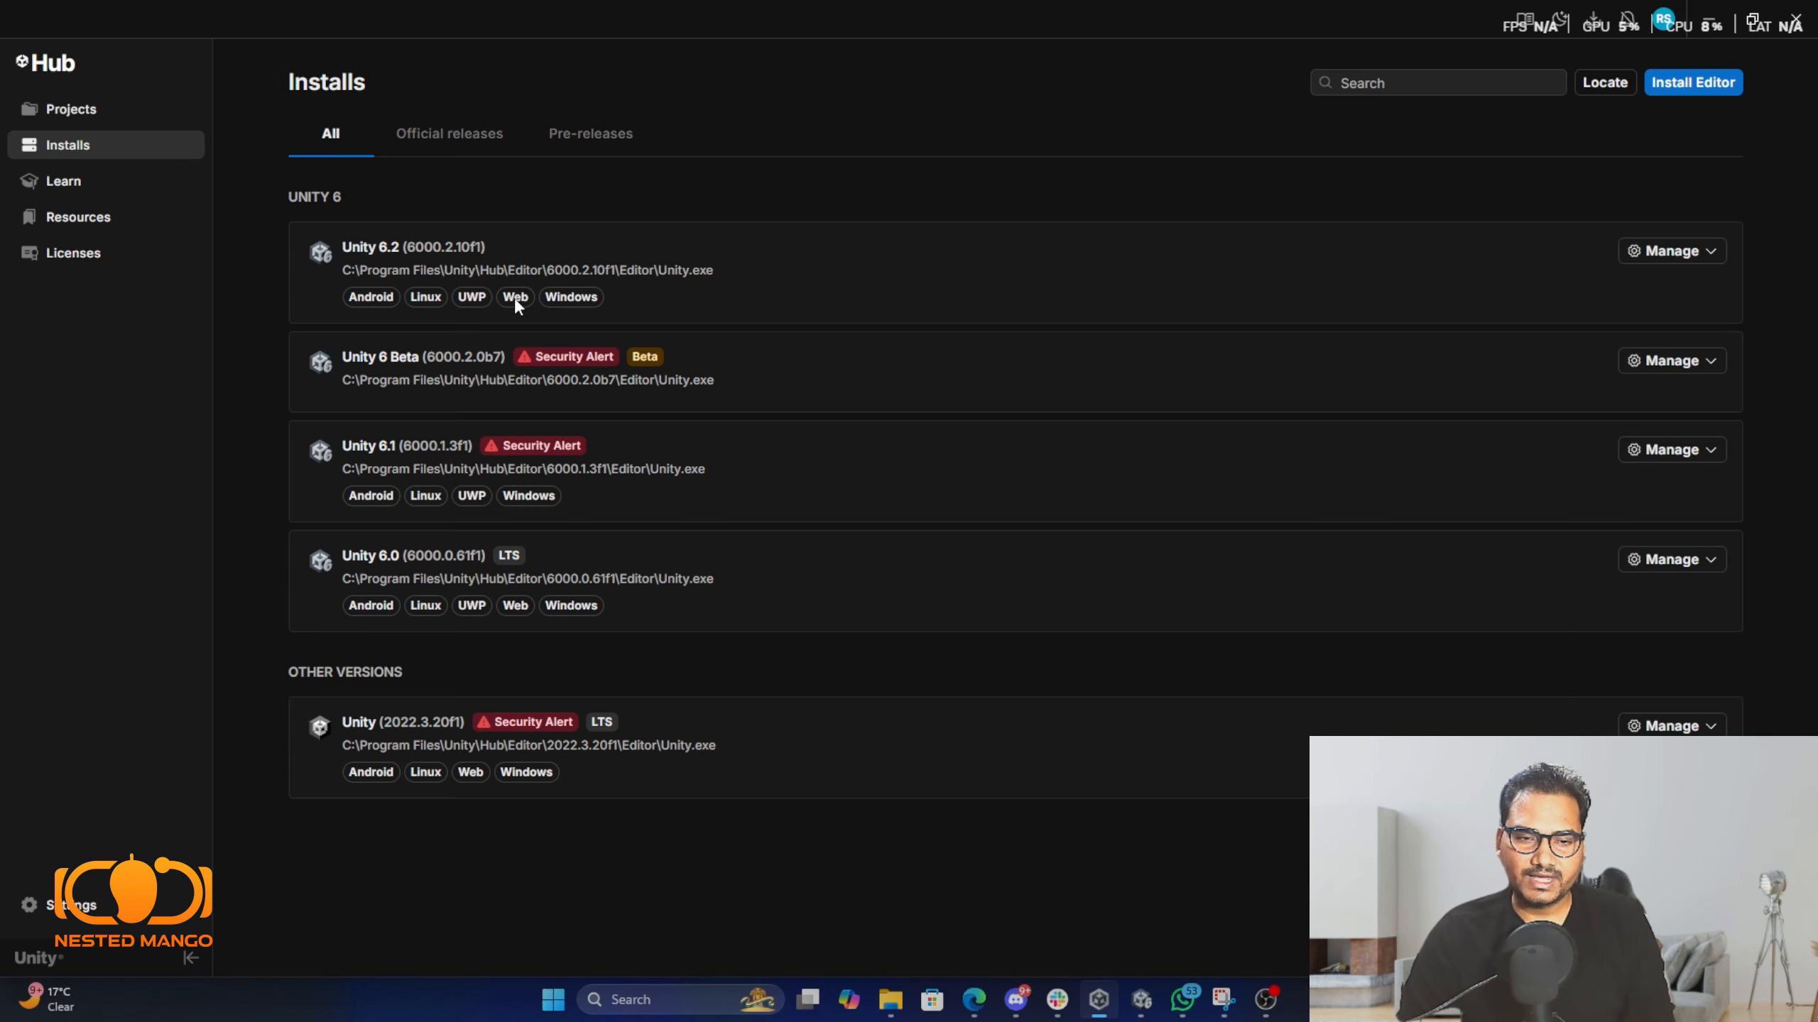
left_click(1655, 250)
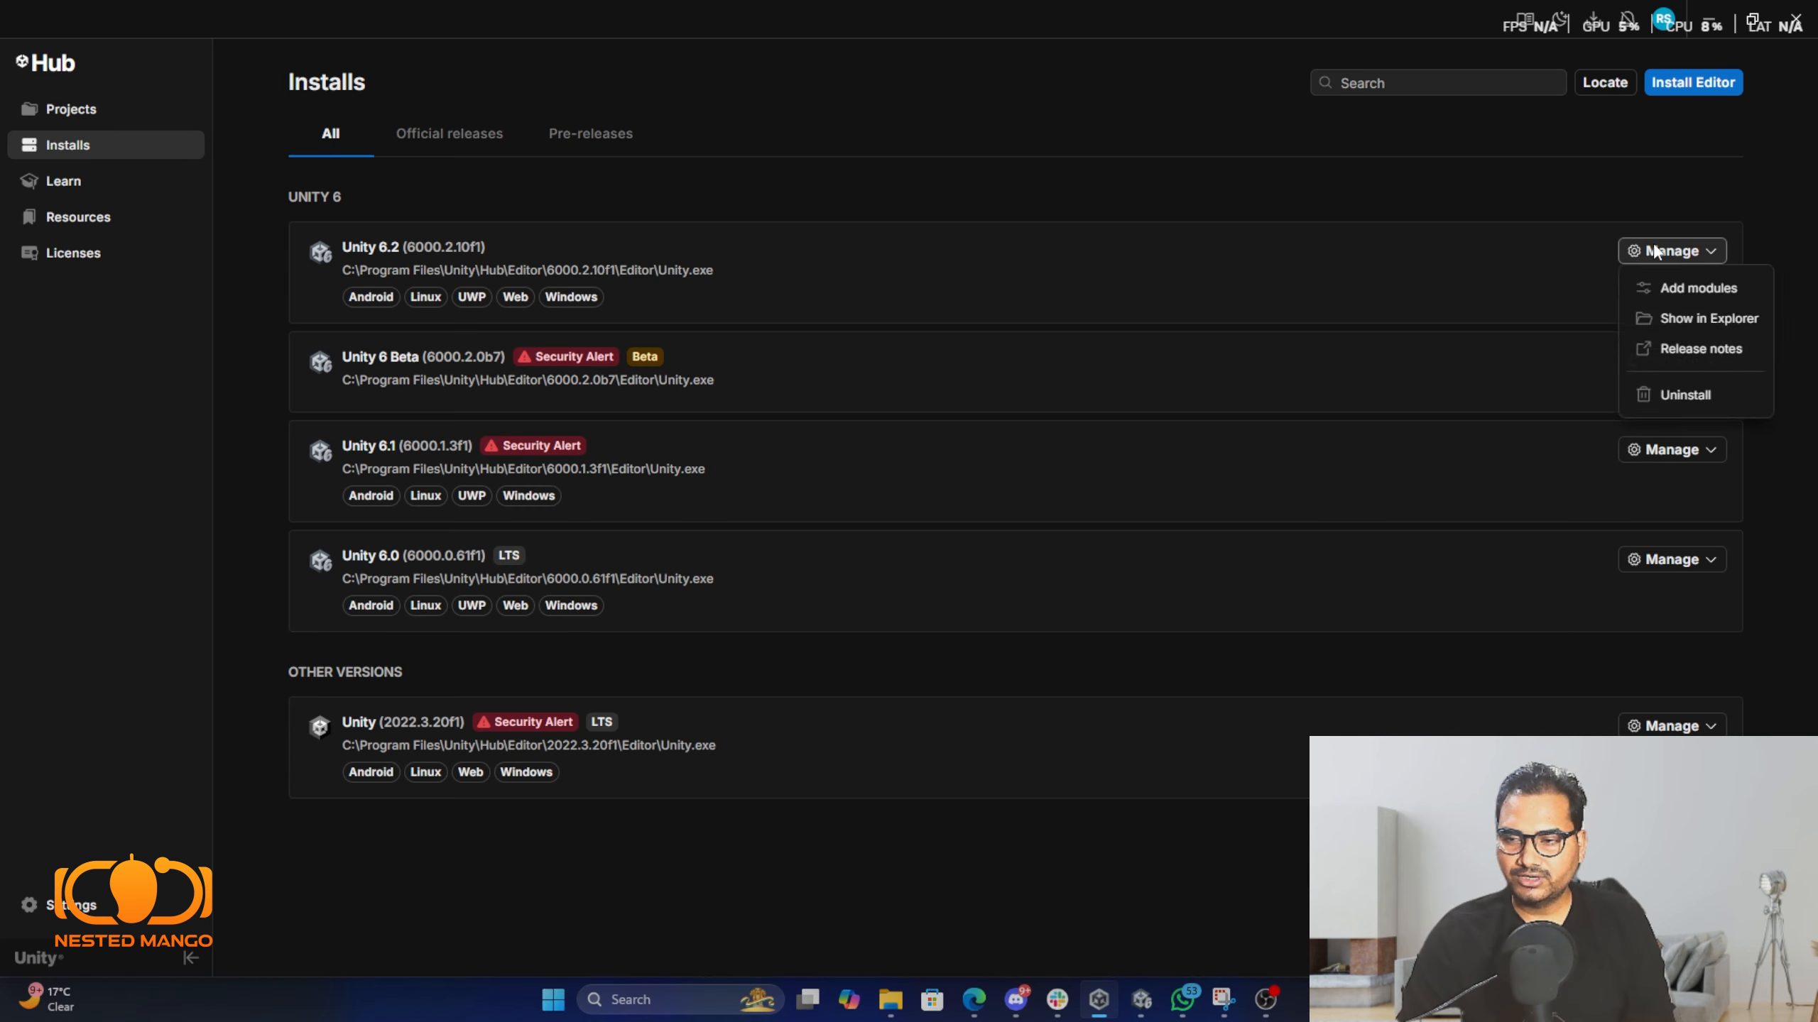
left_click(1694, 293)
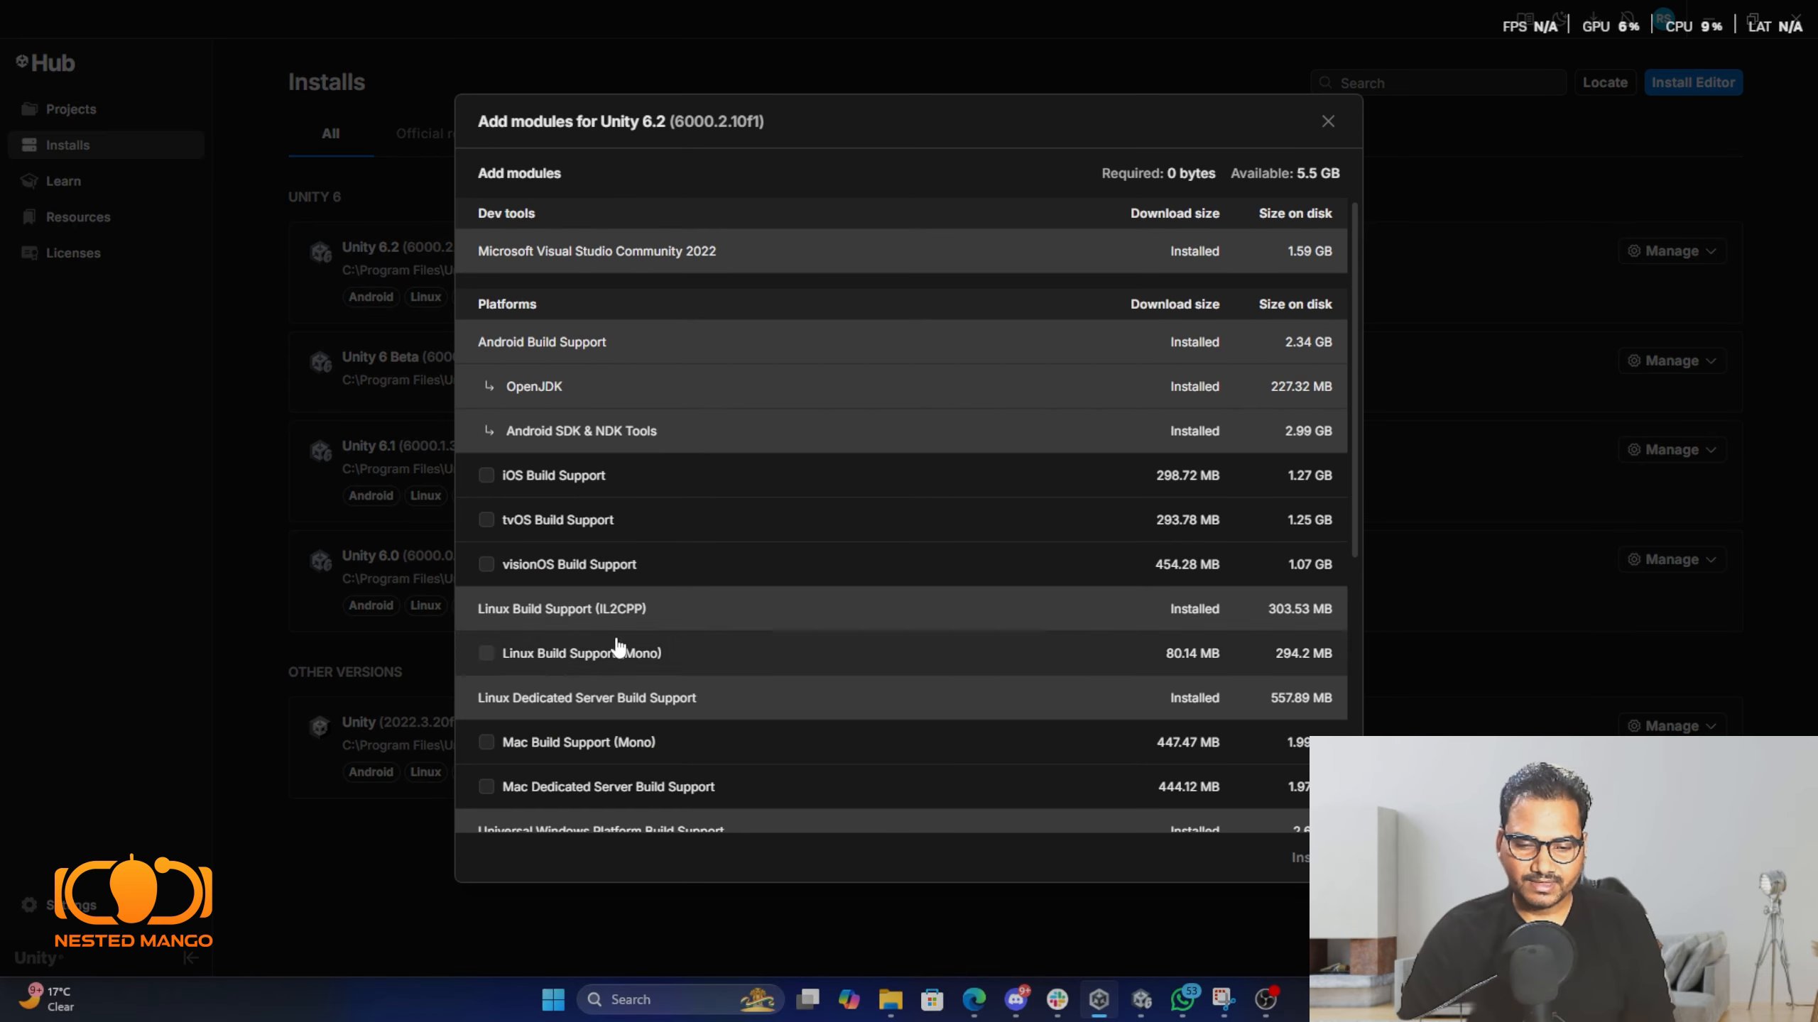
scroll(640, 522, "down", 5)
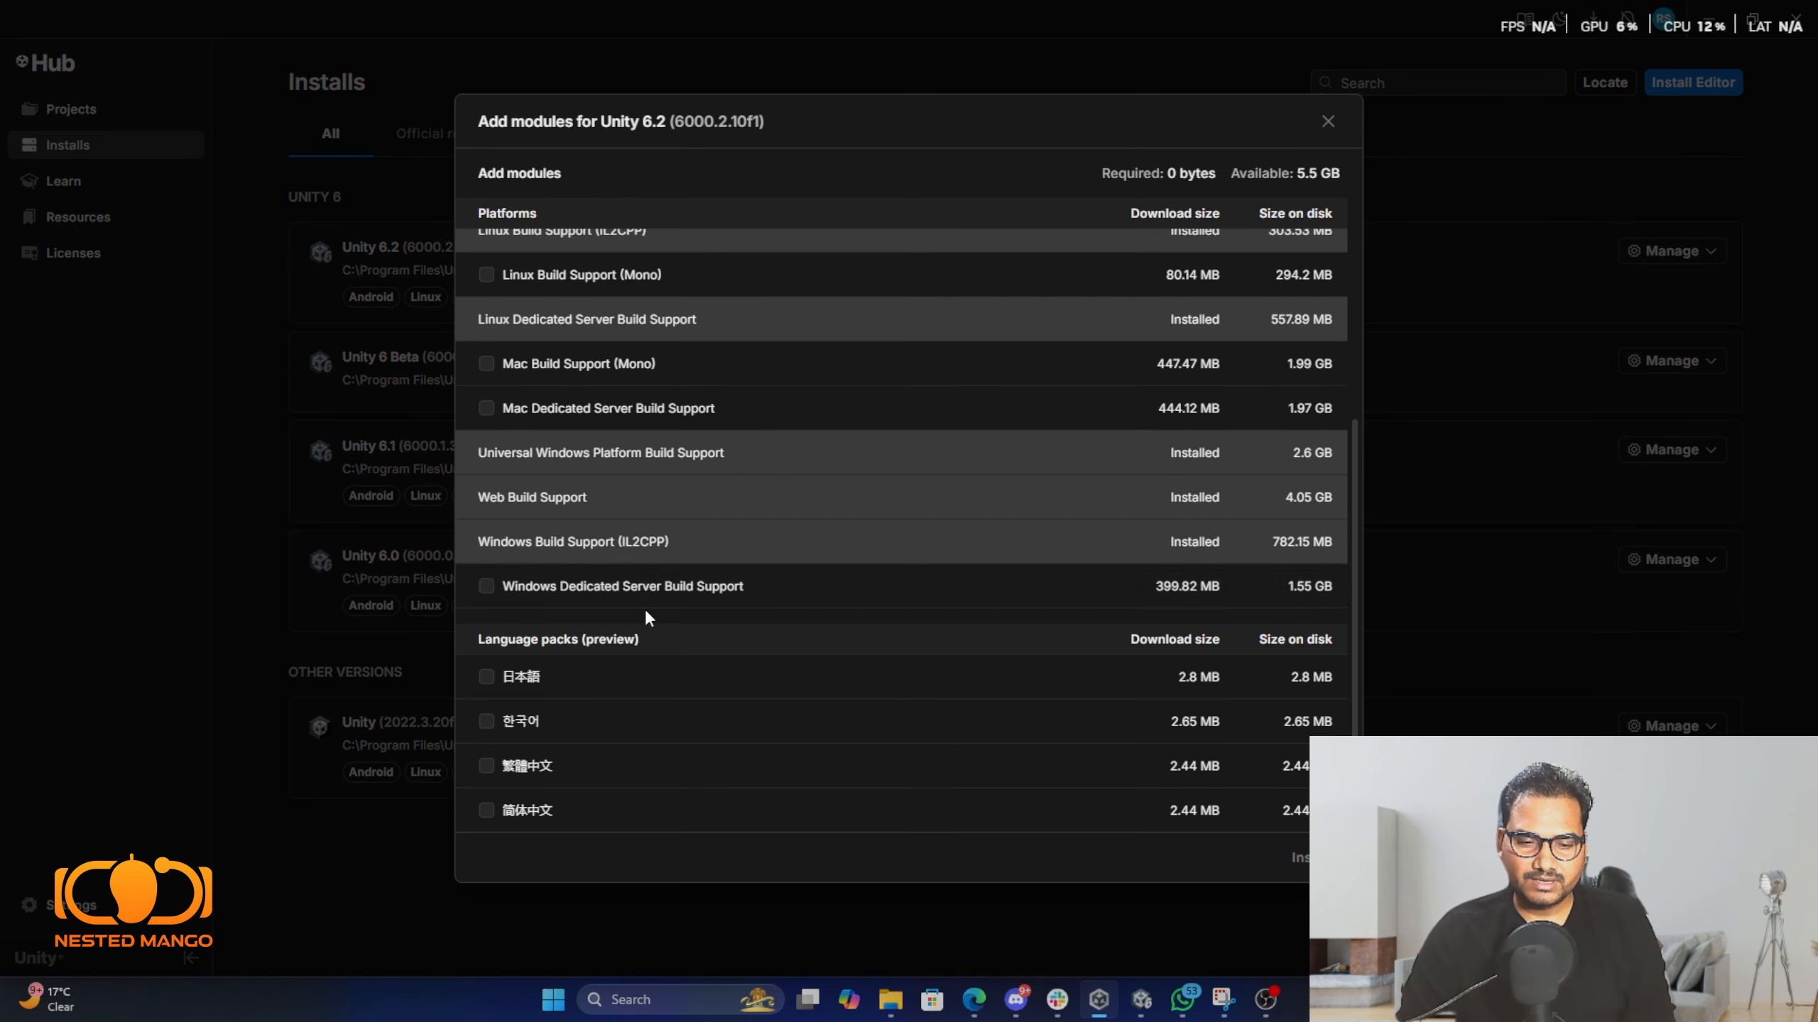
scroll(665, 559, "down", 2)
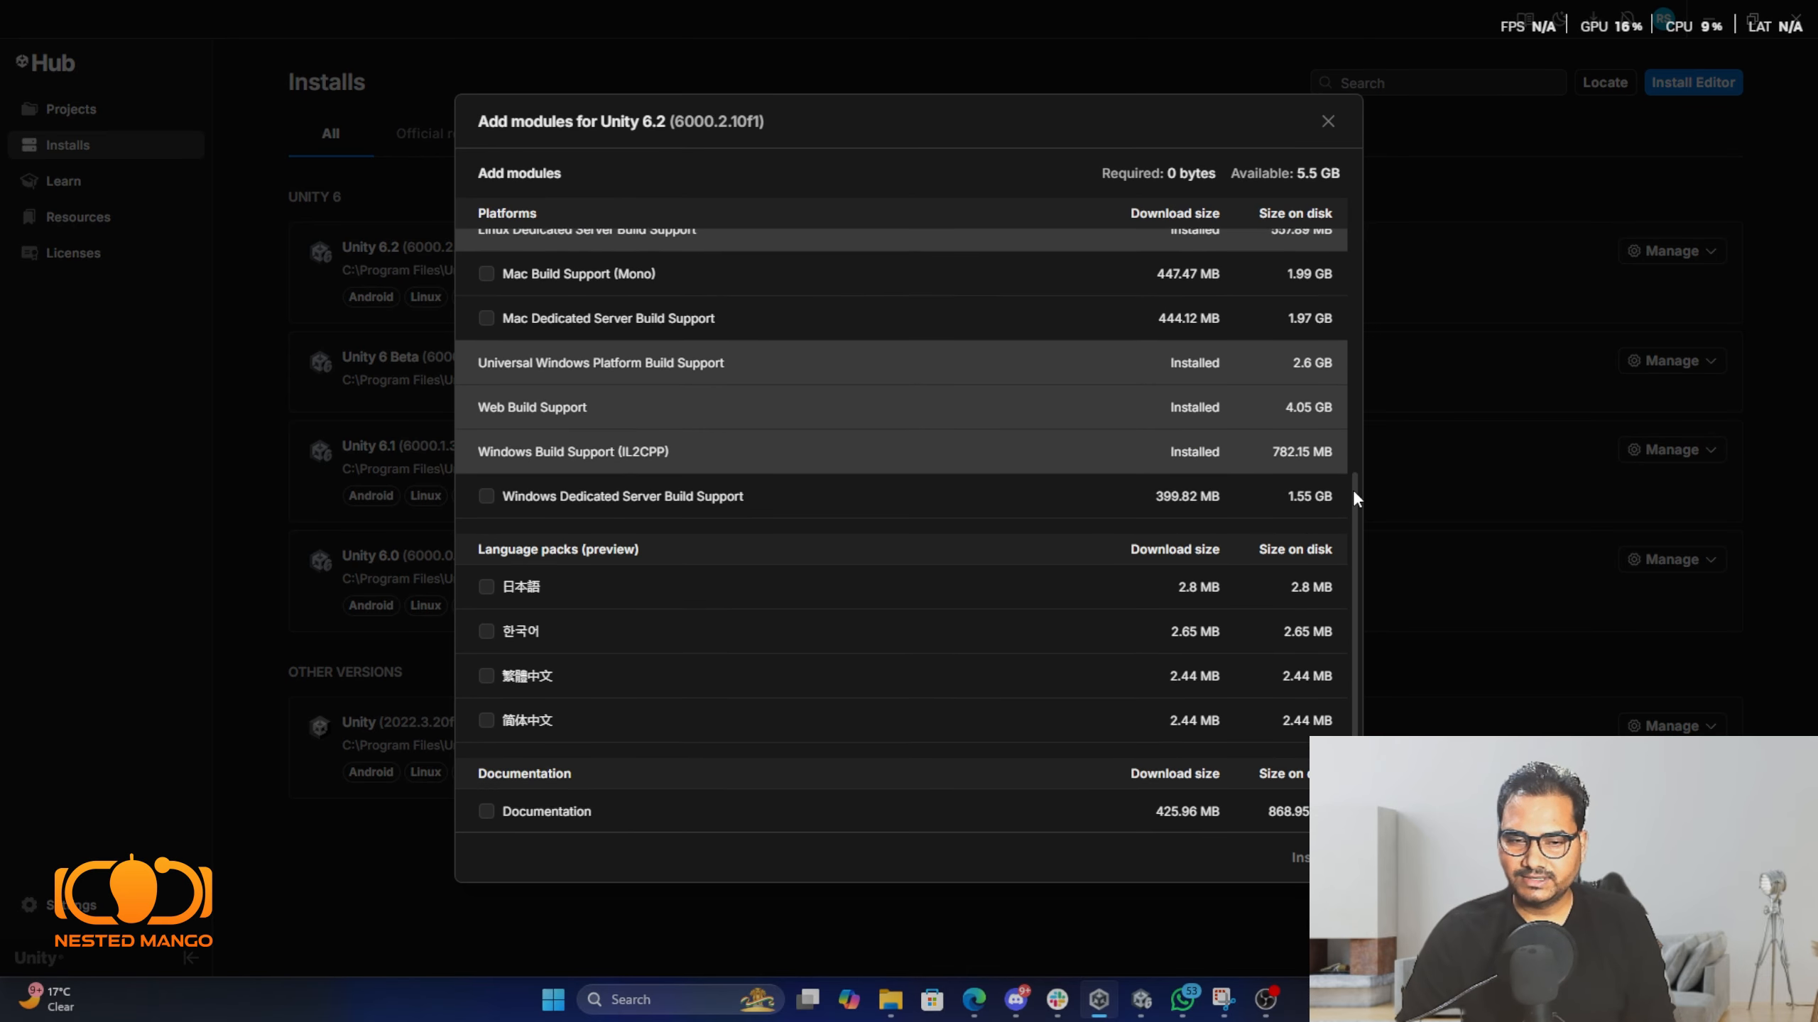
left_click_drag(1352, 488, 1345, 225)
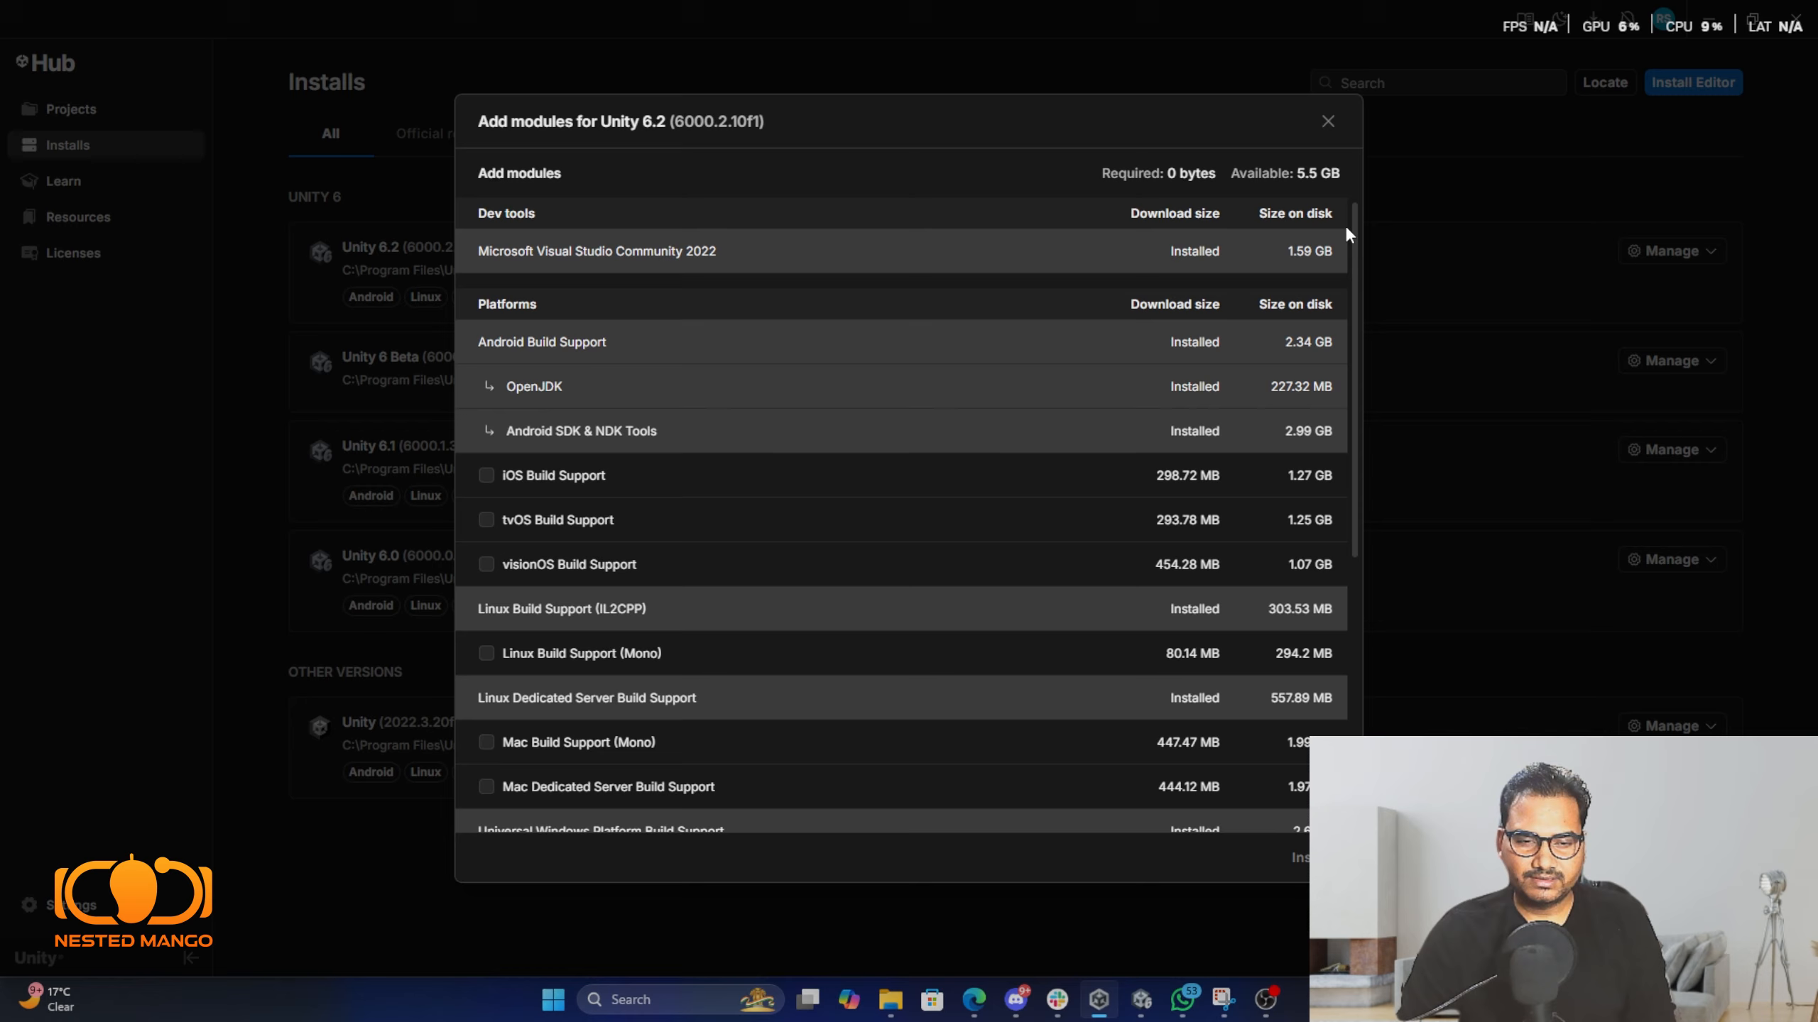
scroll(1352, 236, "down", 2)
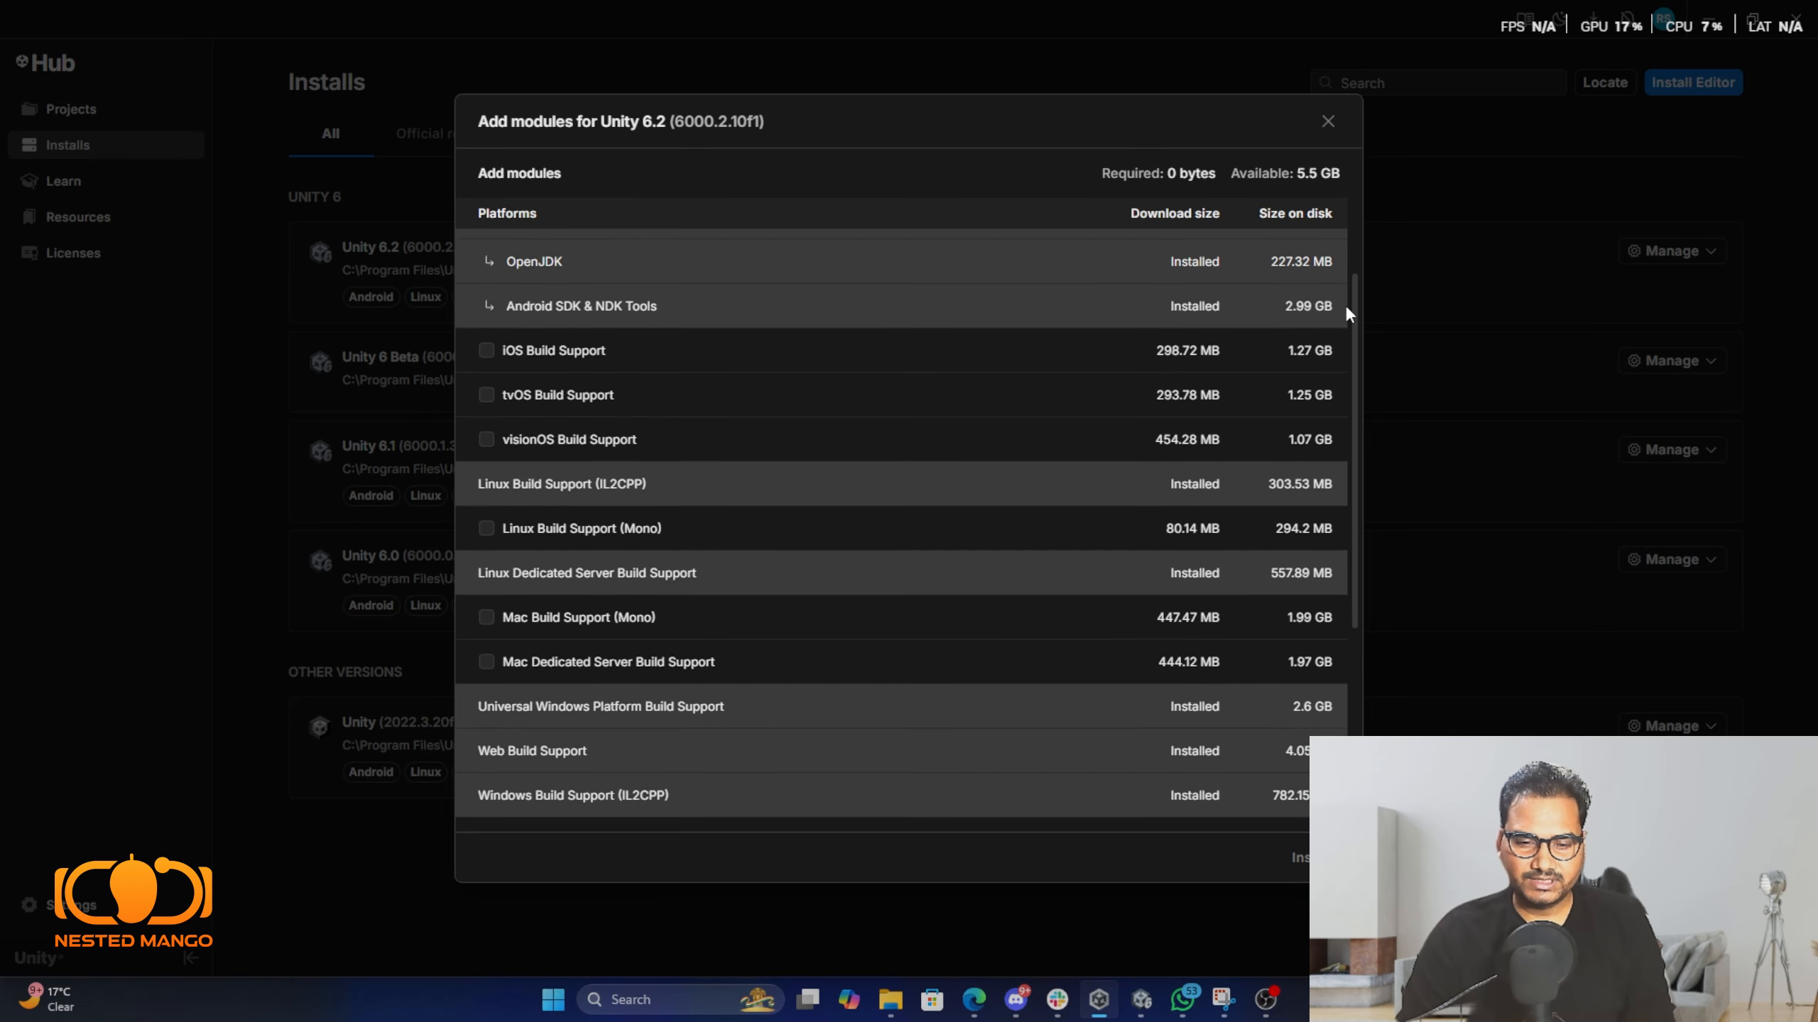
scroll(1343, 330, "down", 2)
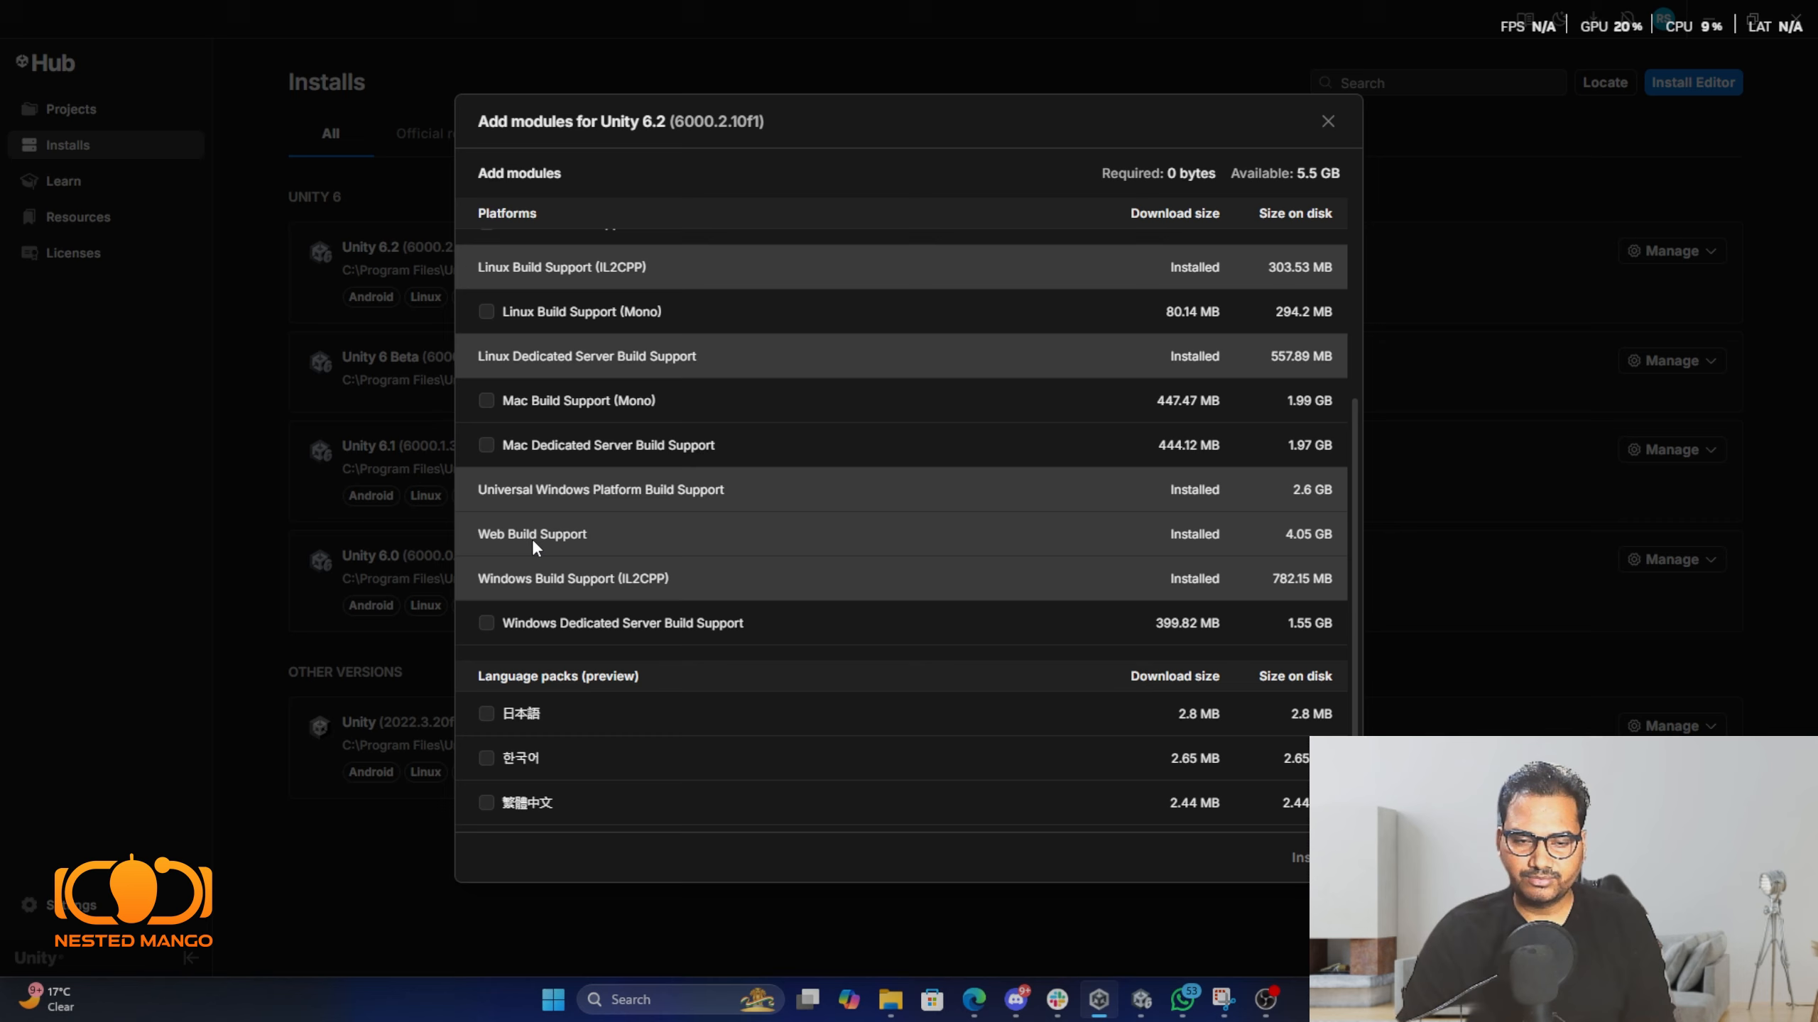
left_click(1327, 123)
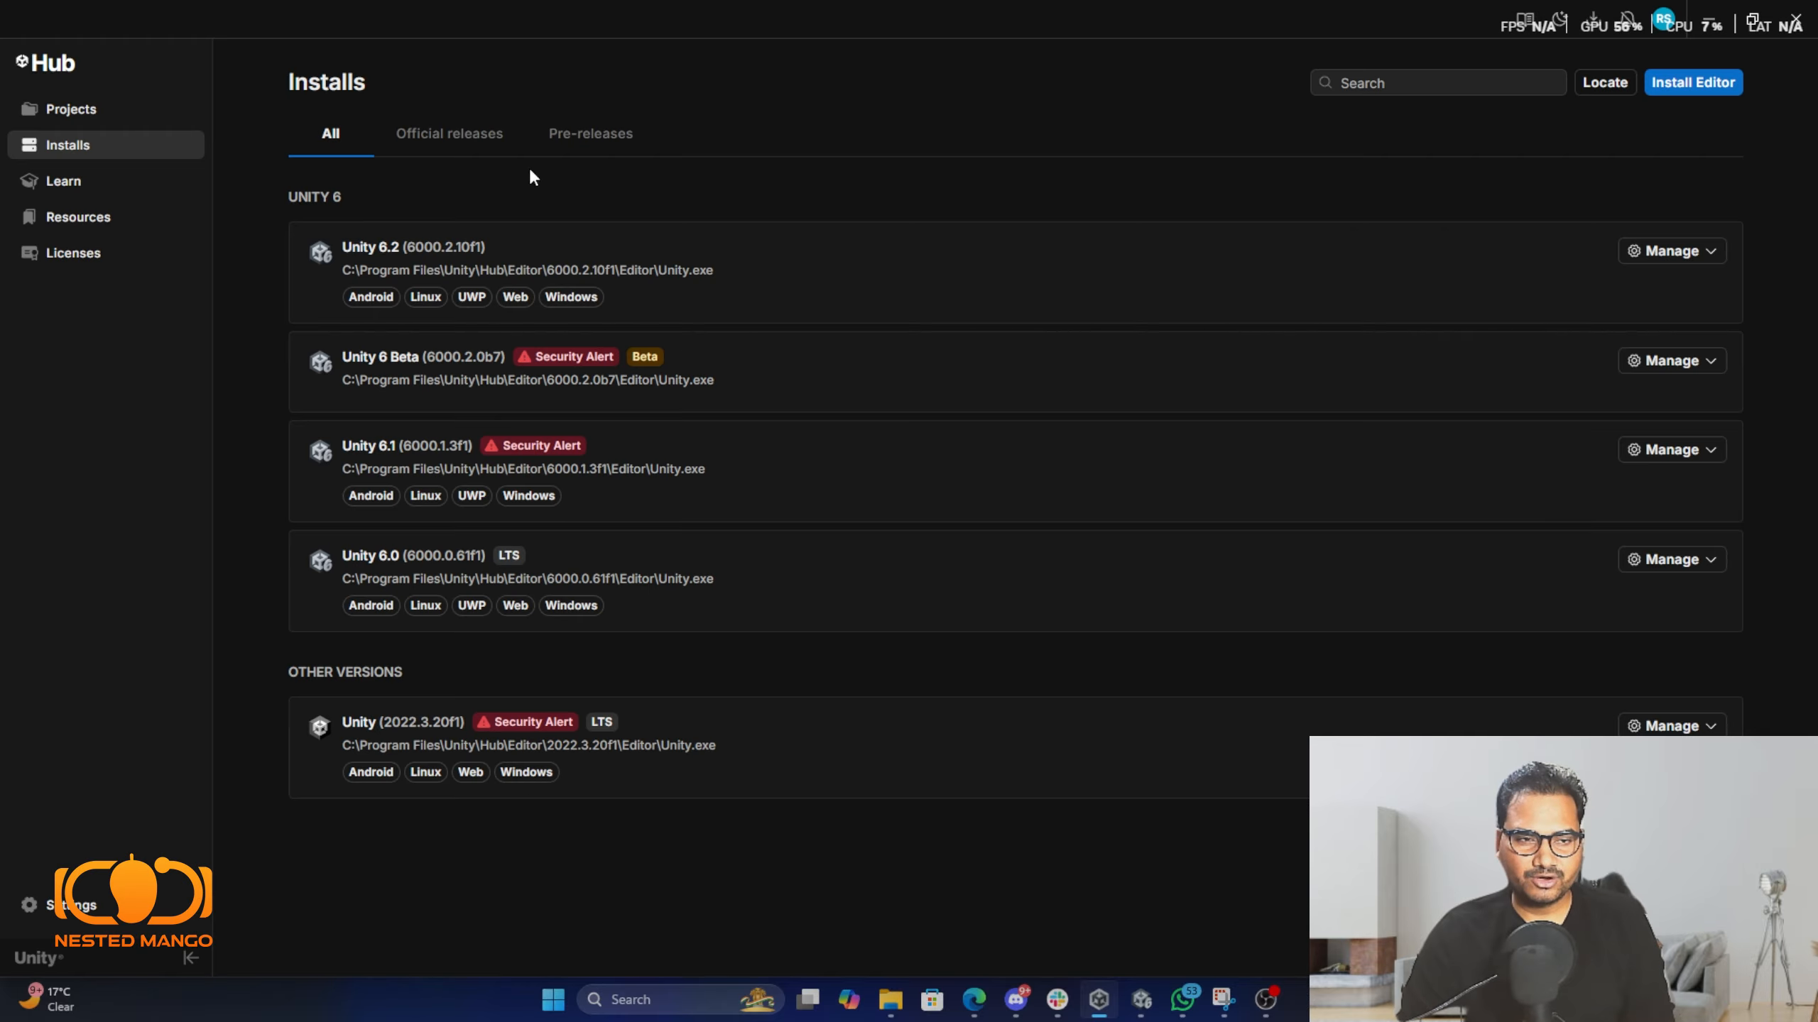
Show the Hub's project list, return to the WebXRCourse project in the Unity editor and deselect the Readme asset.
left_click(76, 110)
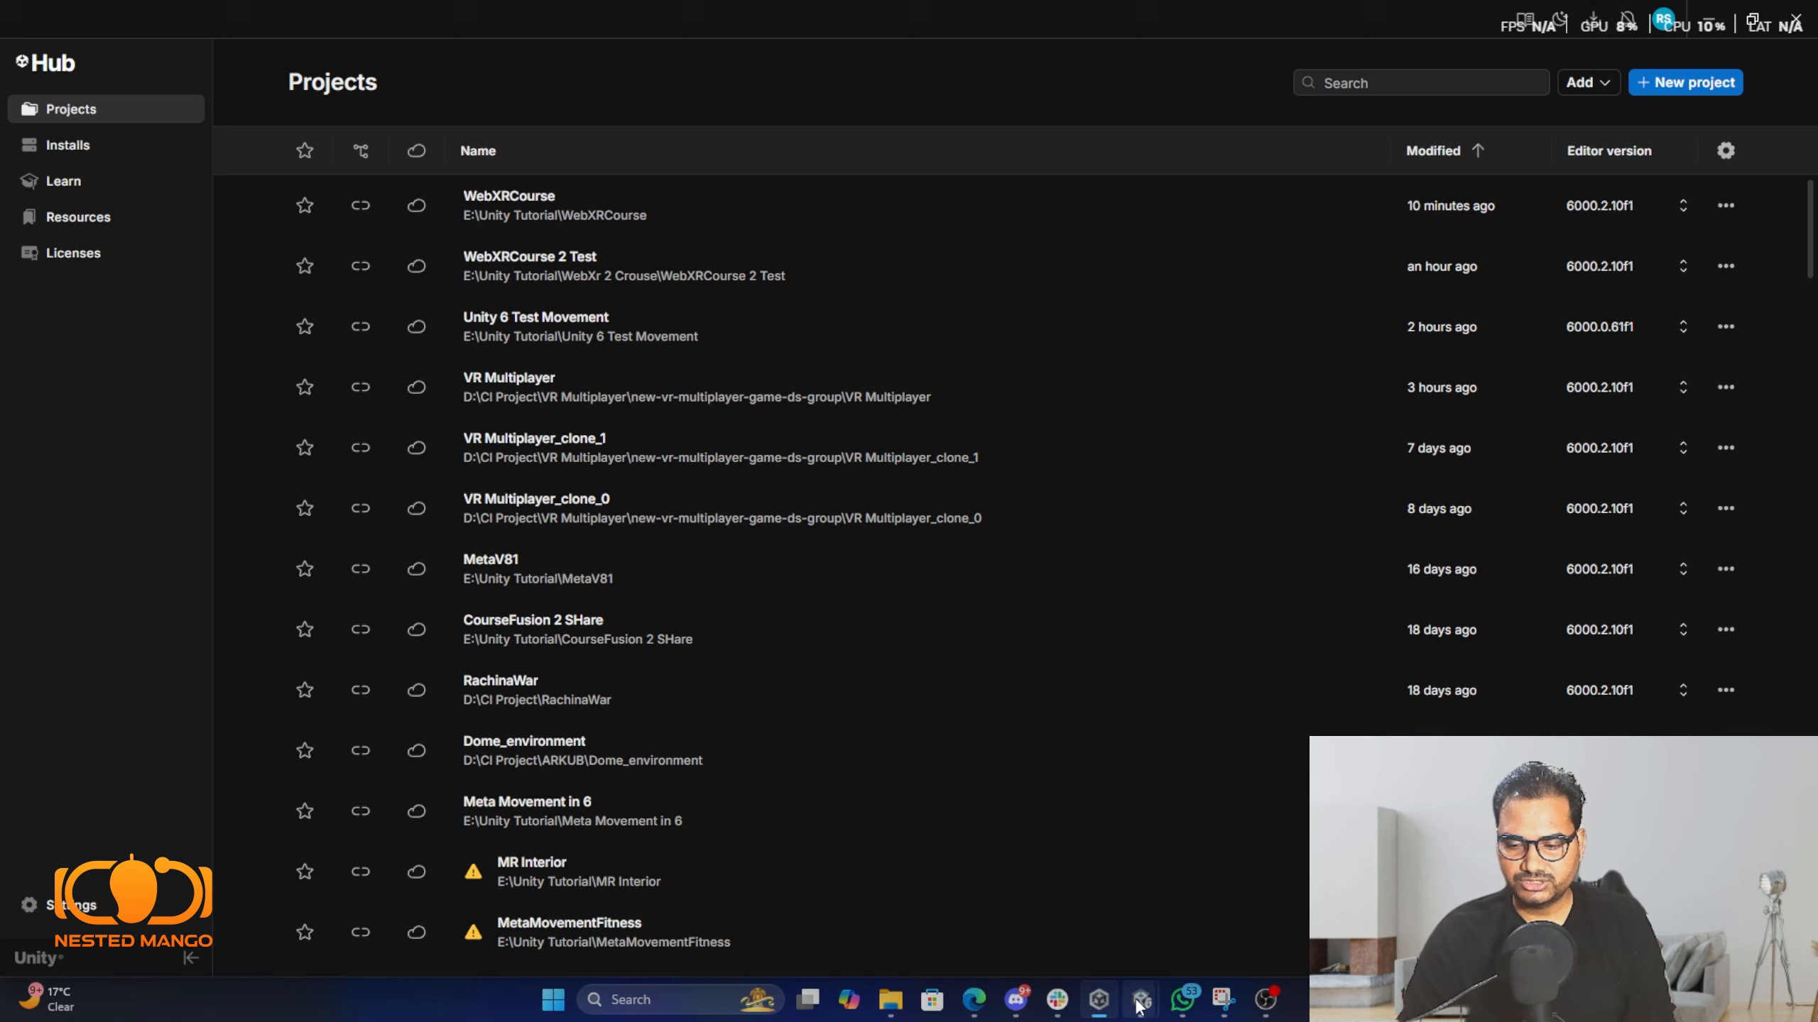
mouse_move(1141, 1004)
left_click(1261, 899)
left_click(1259, 897)
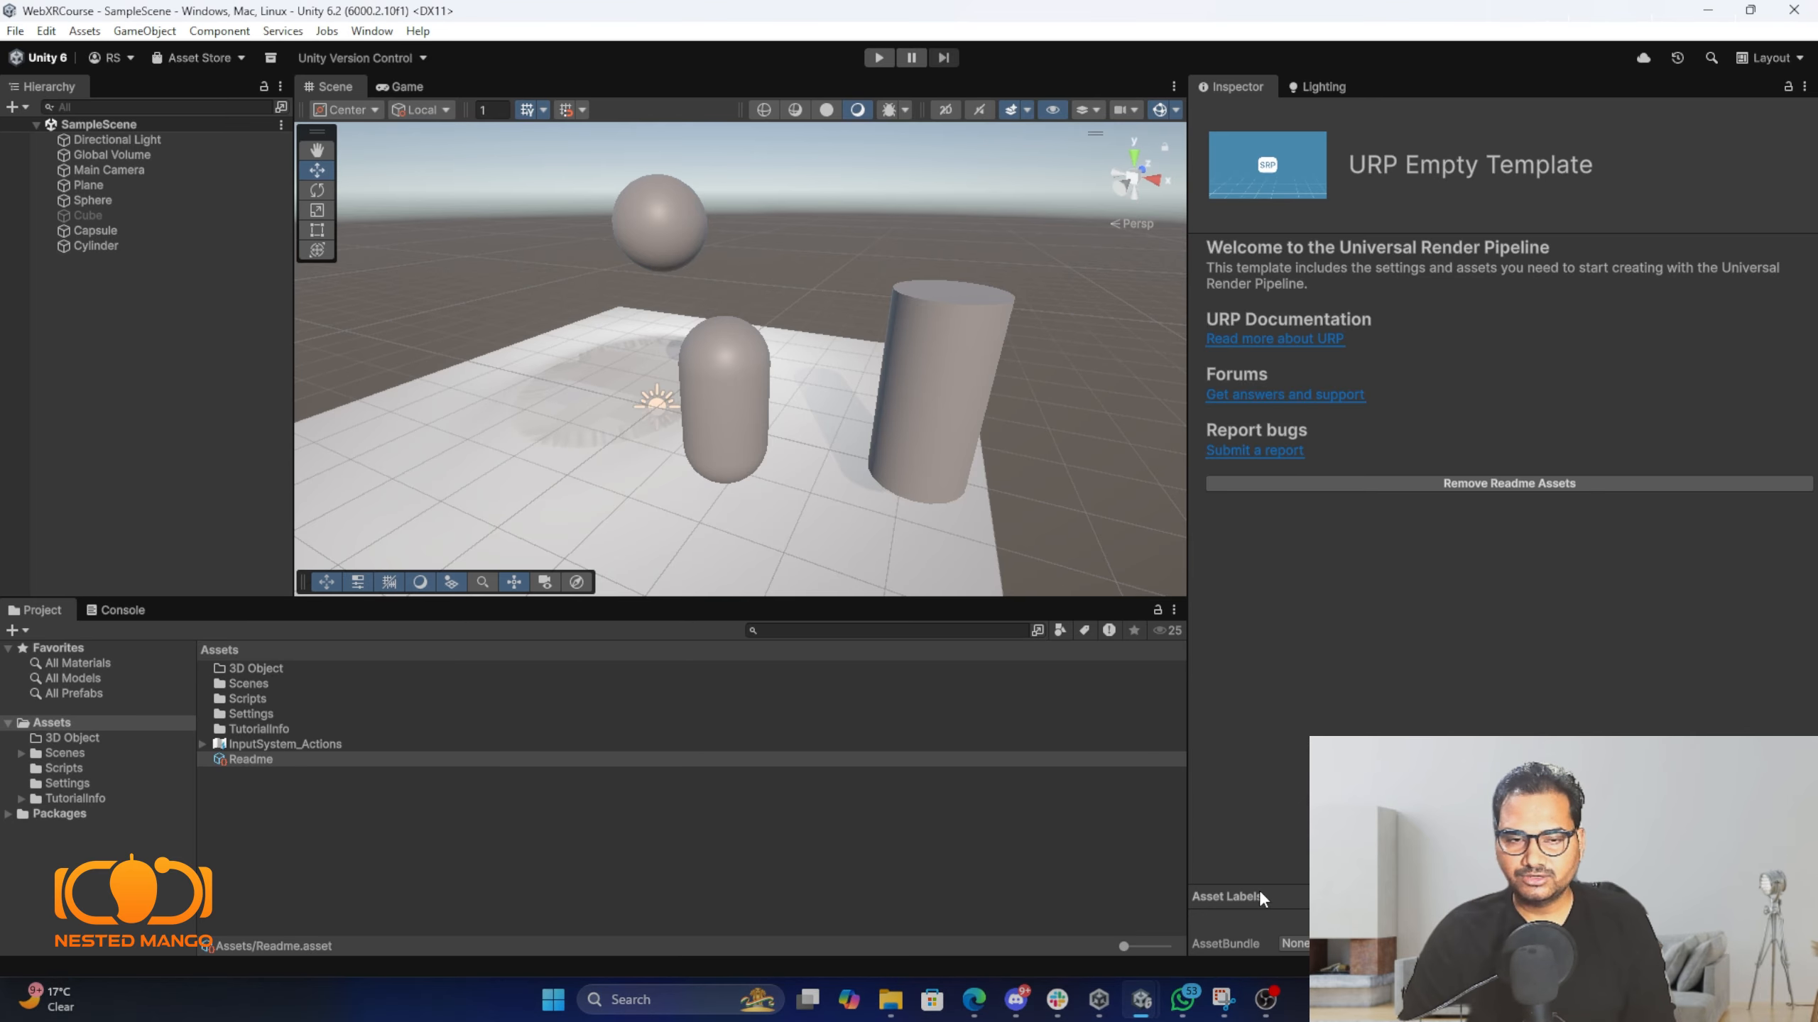
left_click(123, 332)
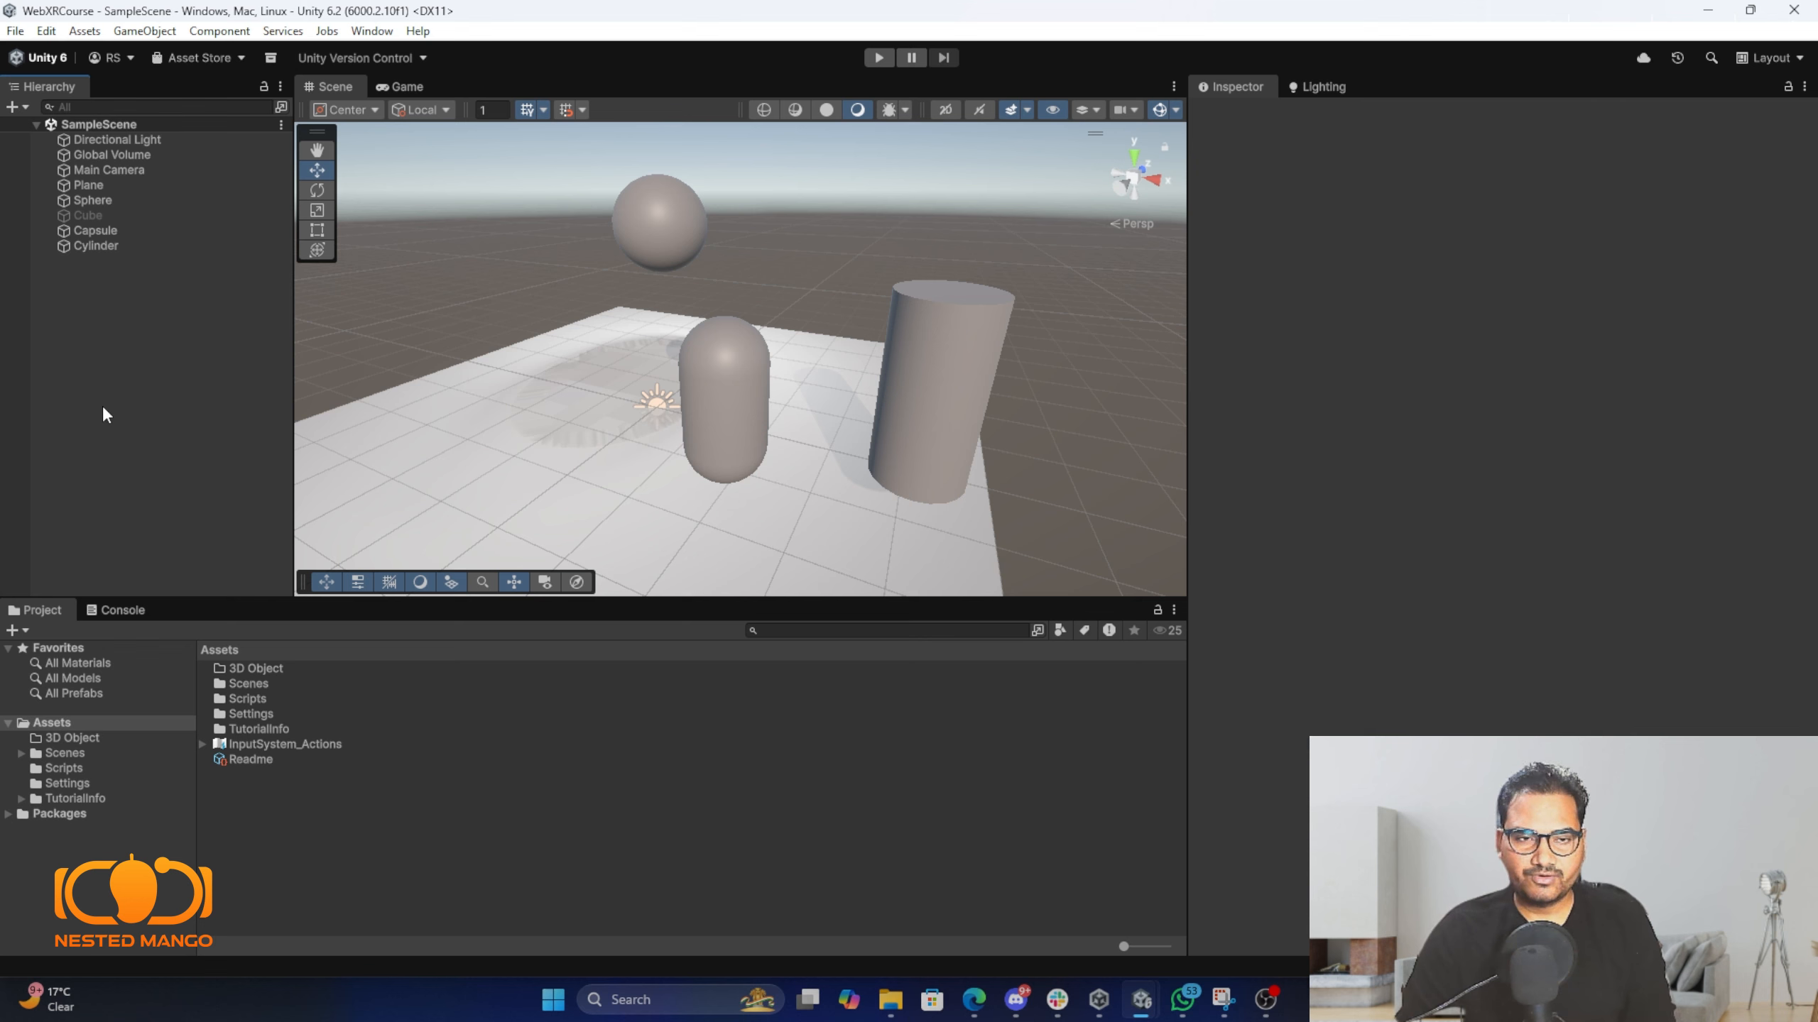
Switch to the browser and open the WebXR Export and WebXR Interactions git import pages from the README's Downloads section in new tabs.
left_click(973, 1008)
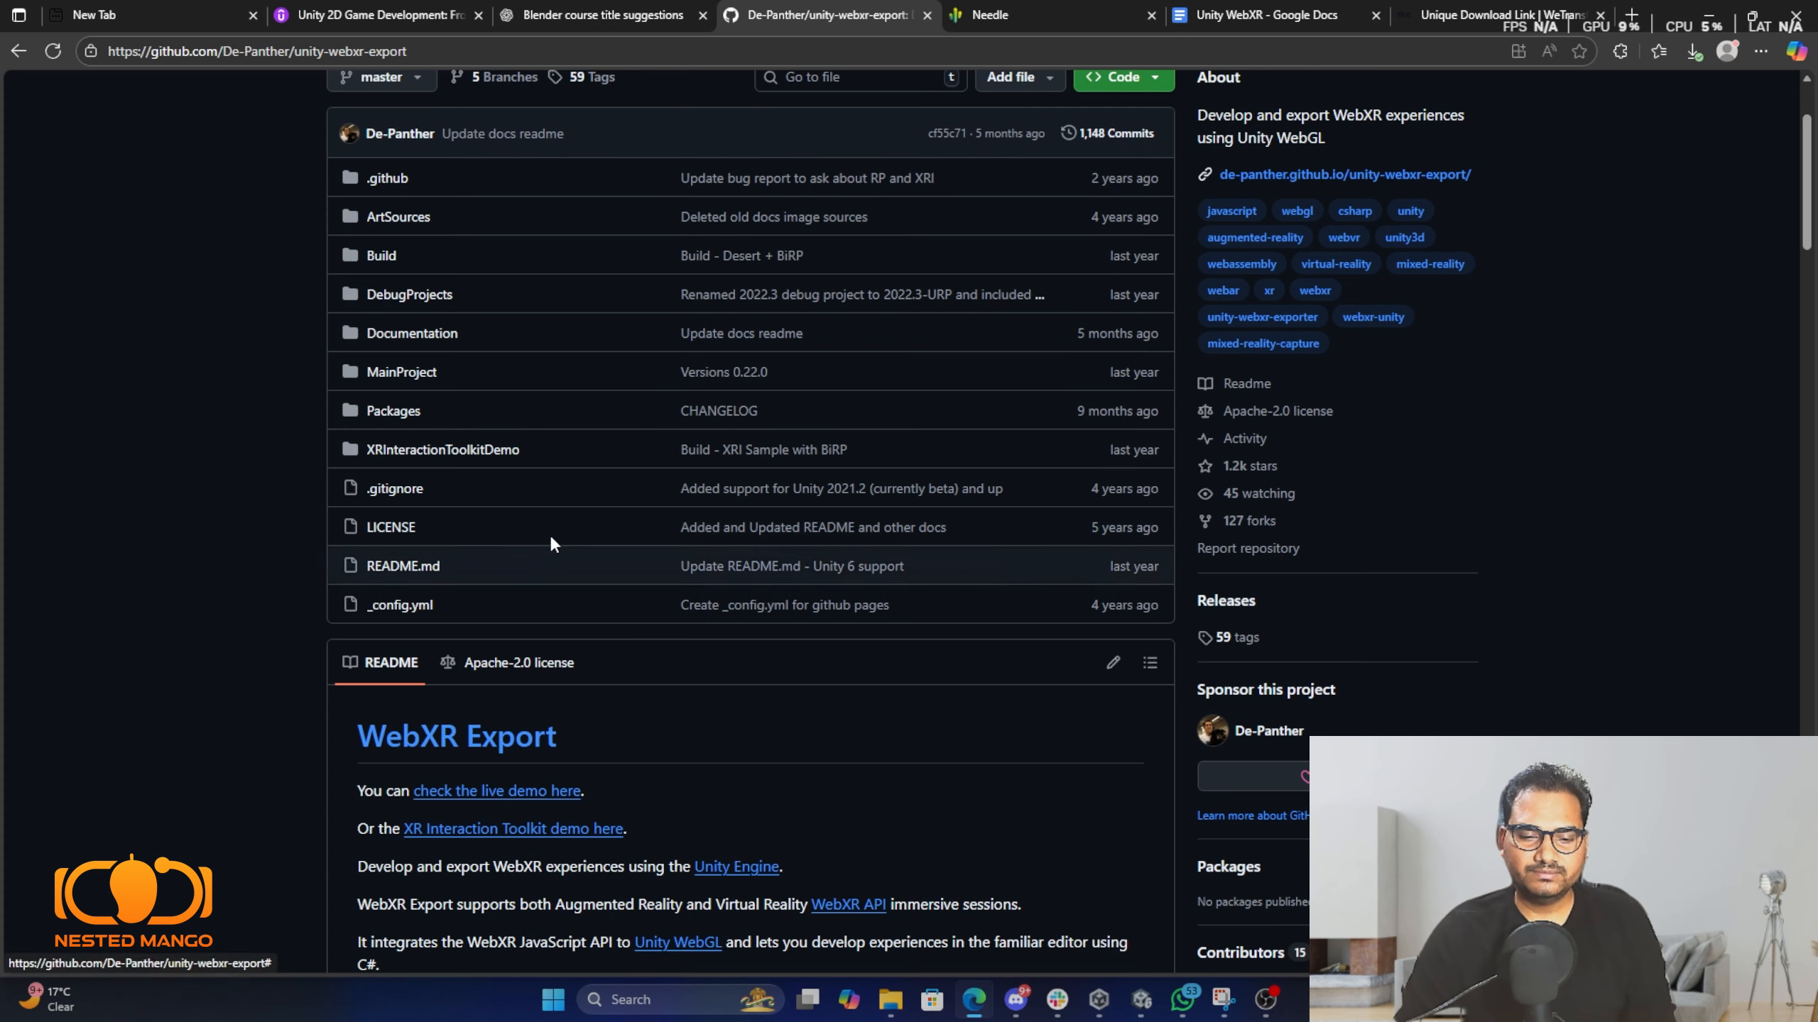
scroll(1764, 346, "down", 10)
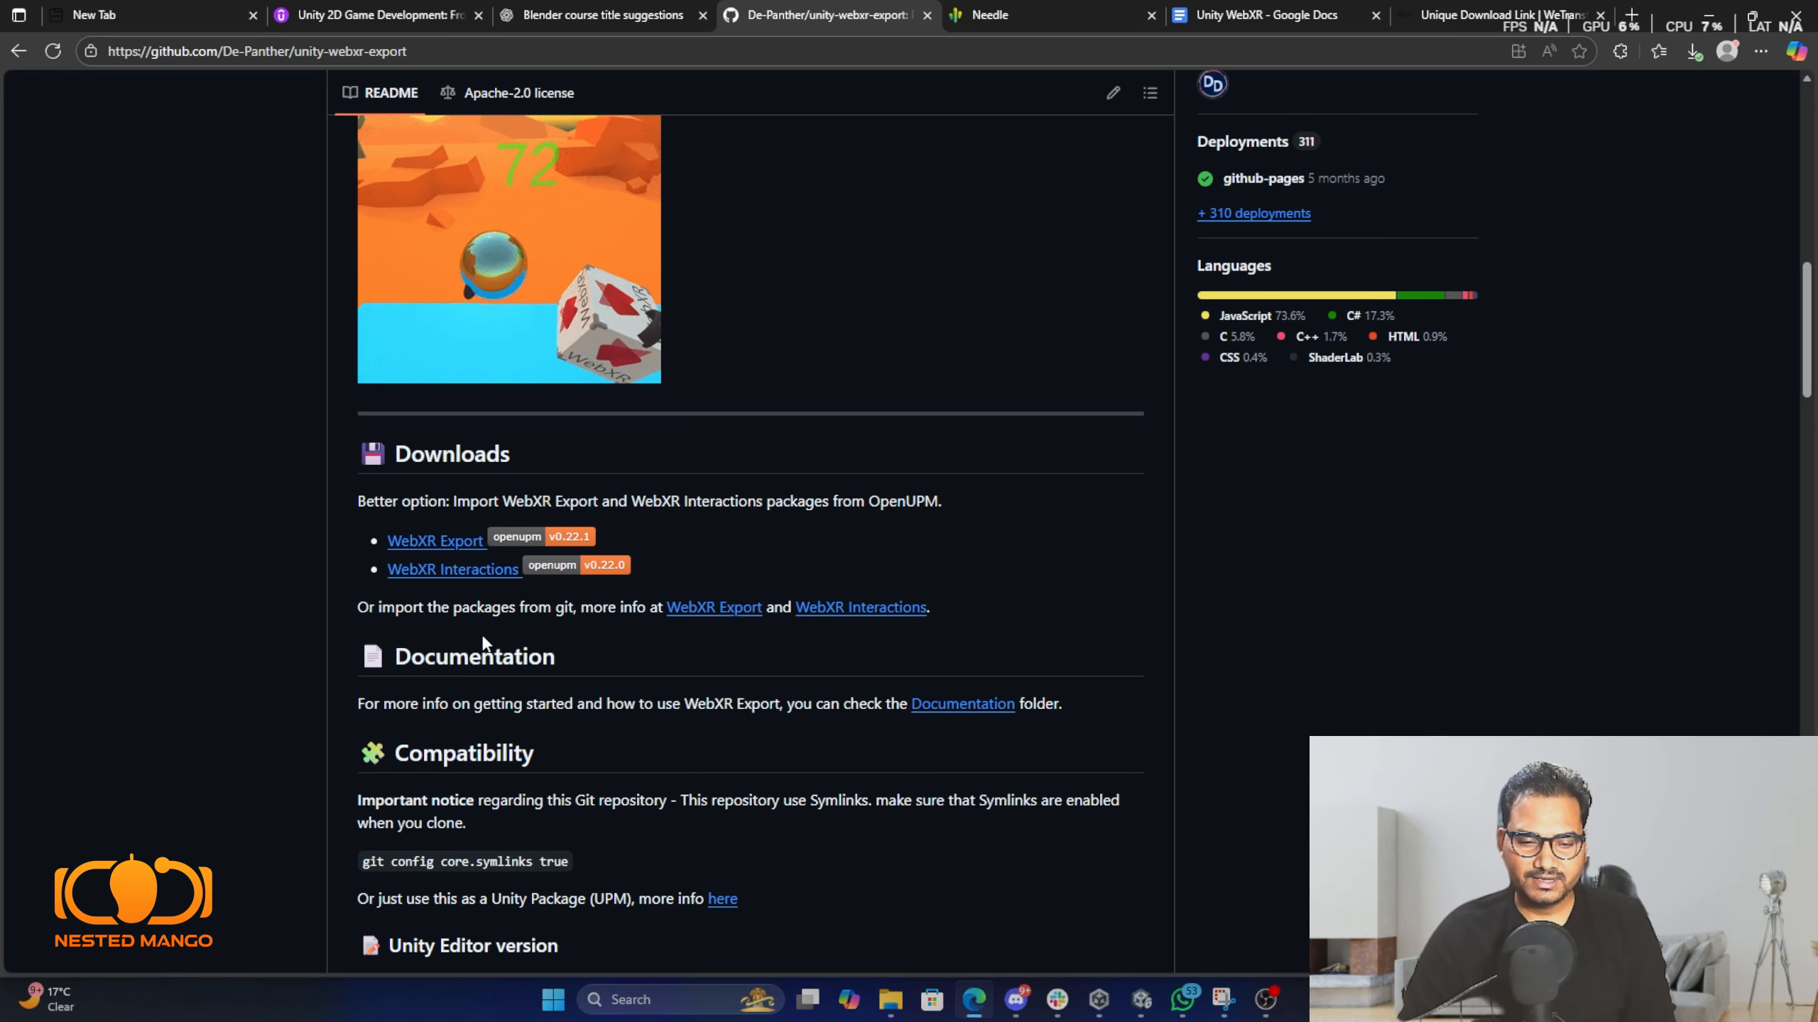
right_click(706, 610)
left_click(778, 630)
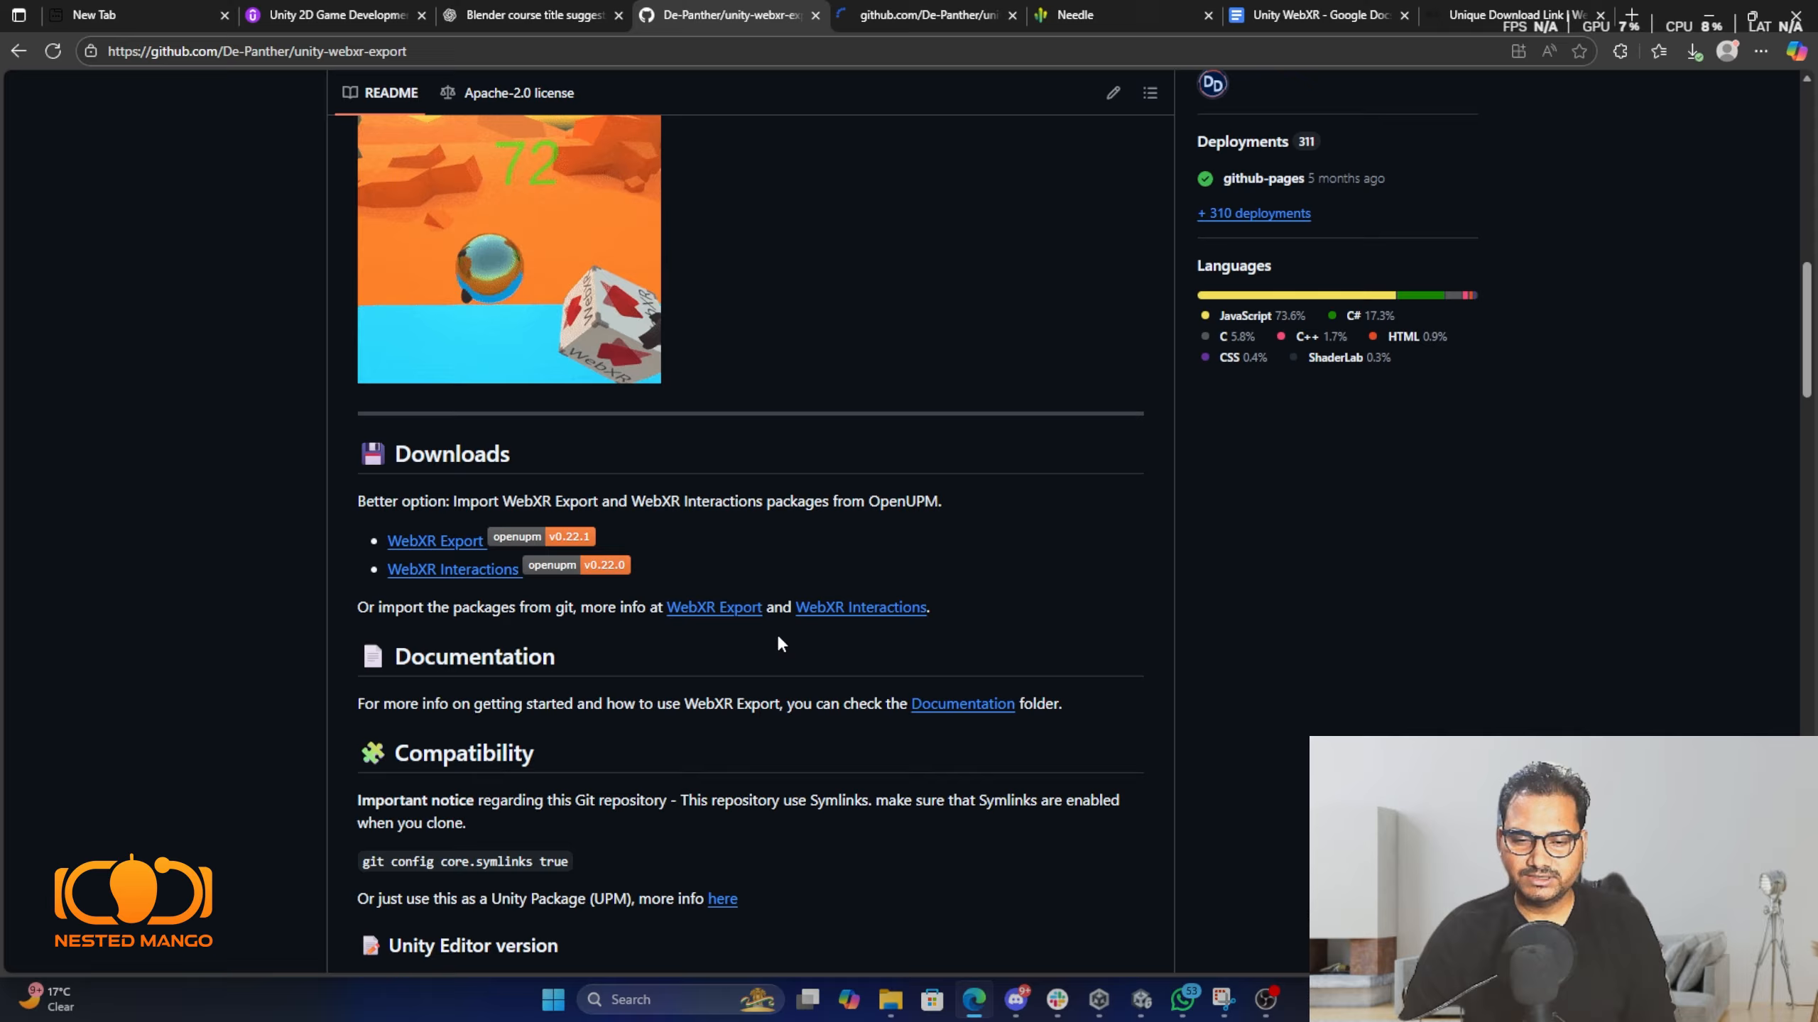
right_click(828, 608)
left_click(895, 621)
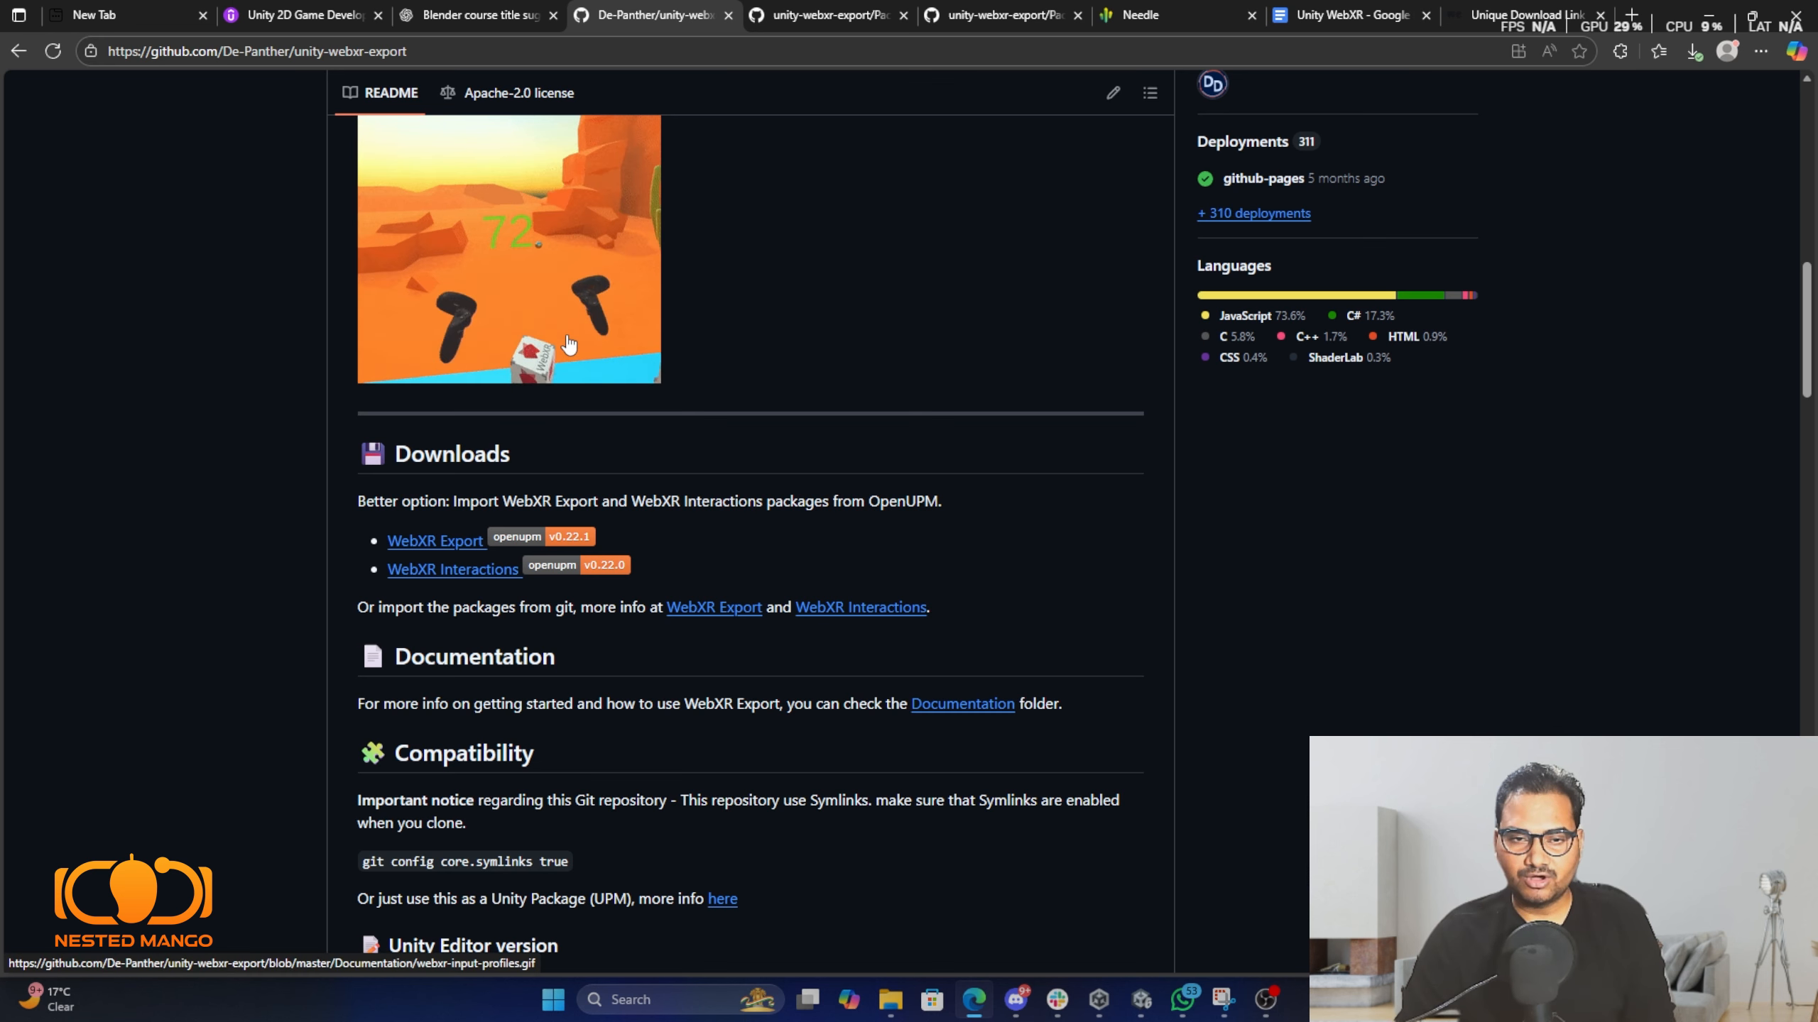
Copy the Git package URL ending in /Packages/webxr from the WebXR Export README.
left_click(787, 20)
scroll(691, 701, "down", 2)
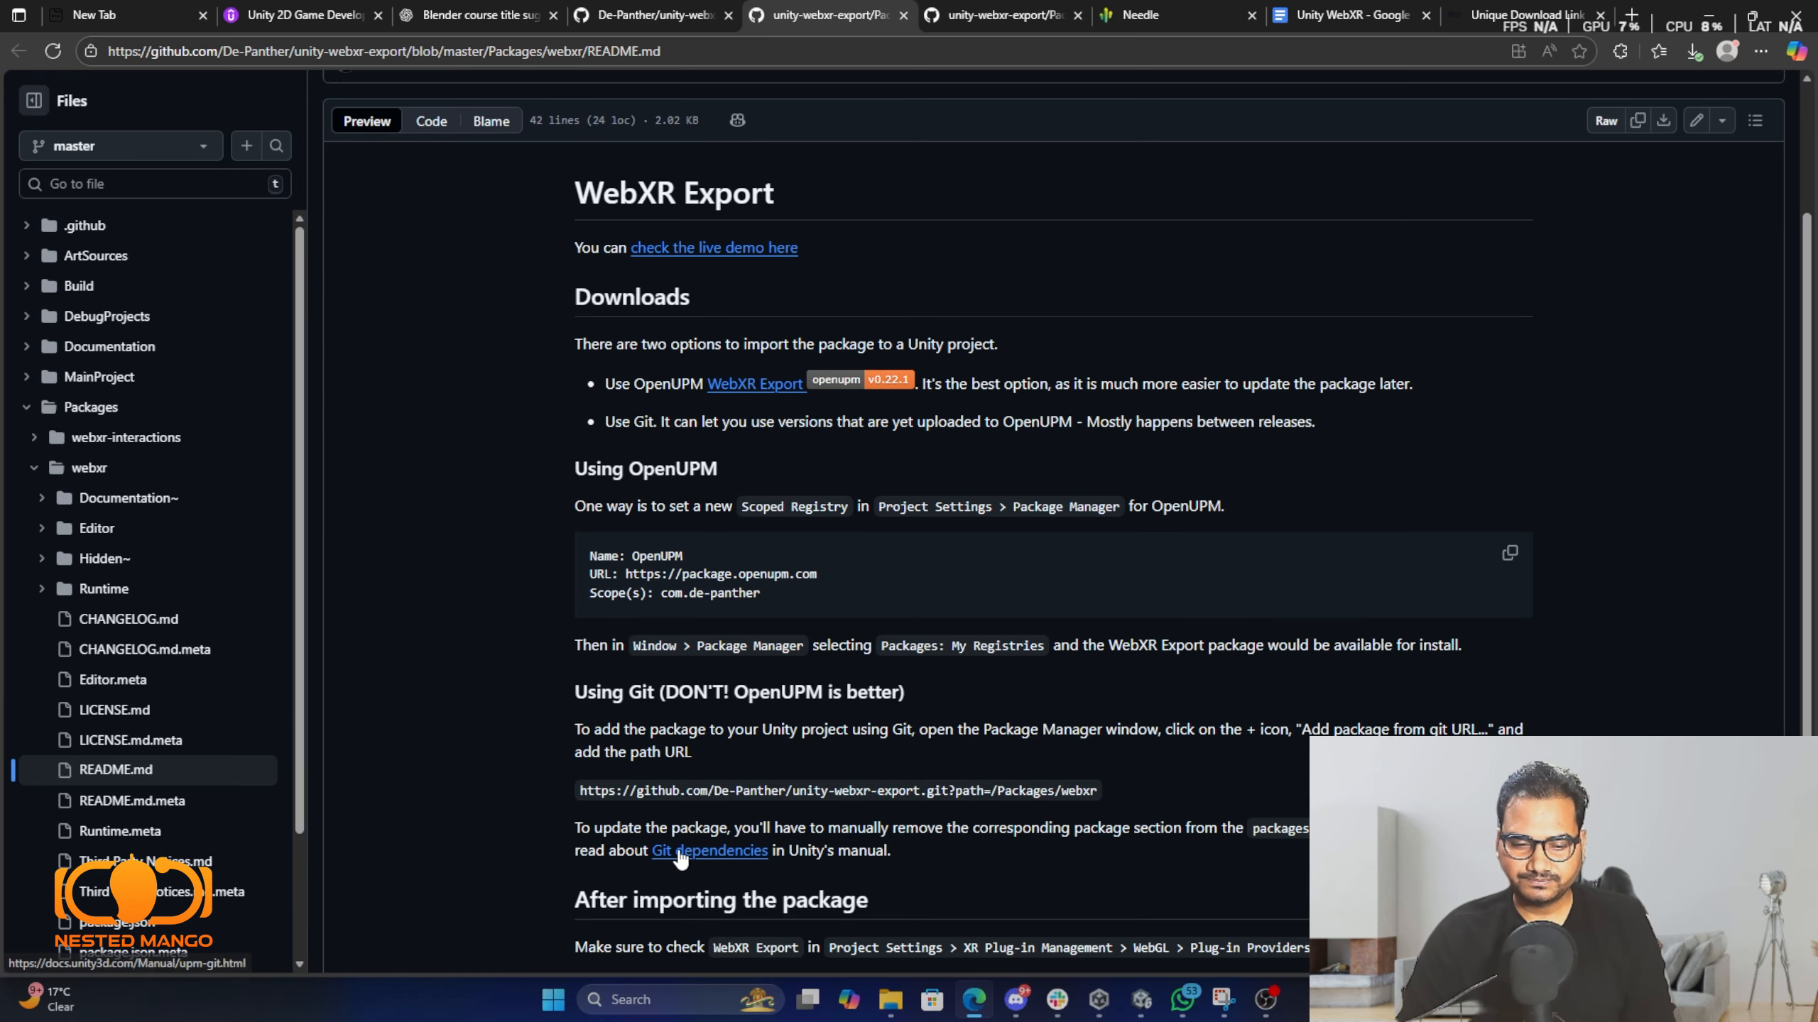
left_click_drag(571, 786, 1096, 791)
right_click(1084, 793)
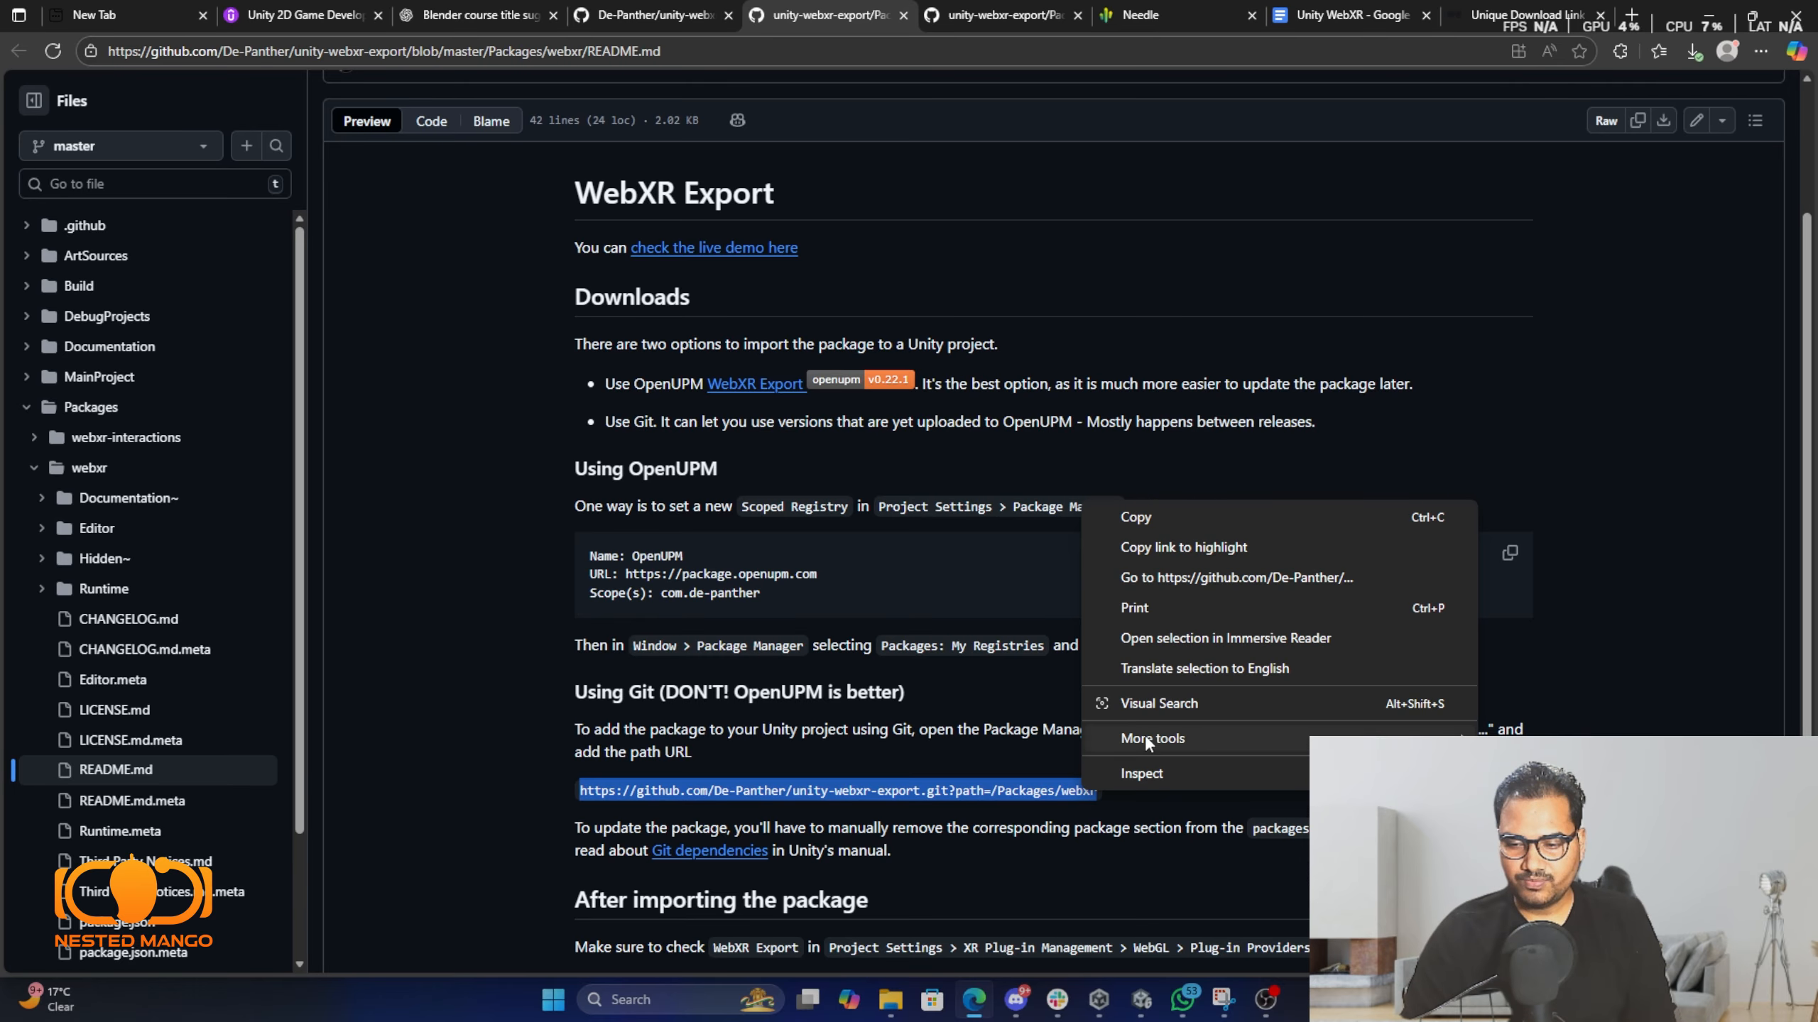
left_click(1153, 507)
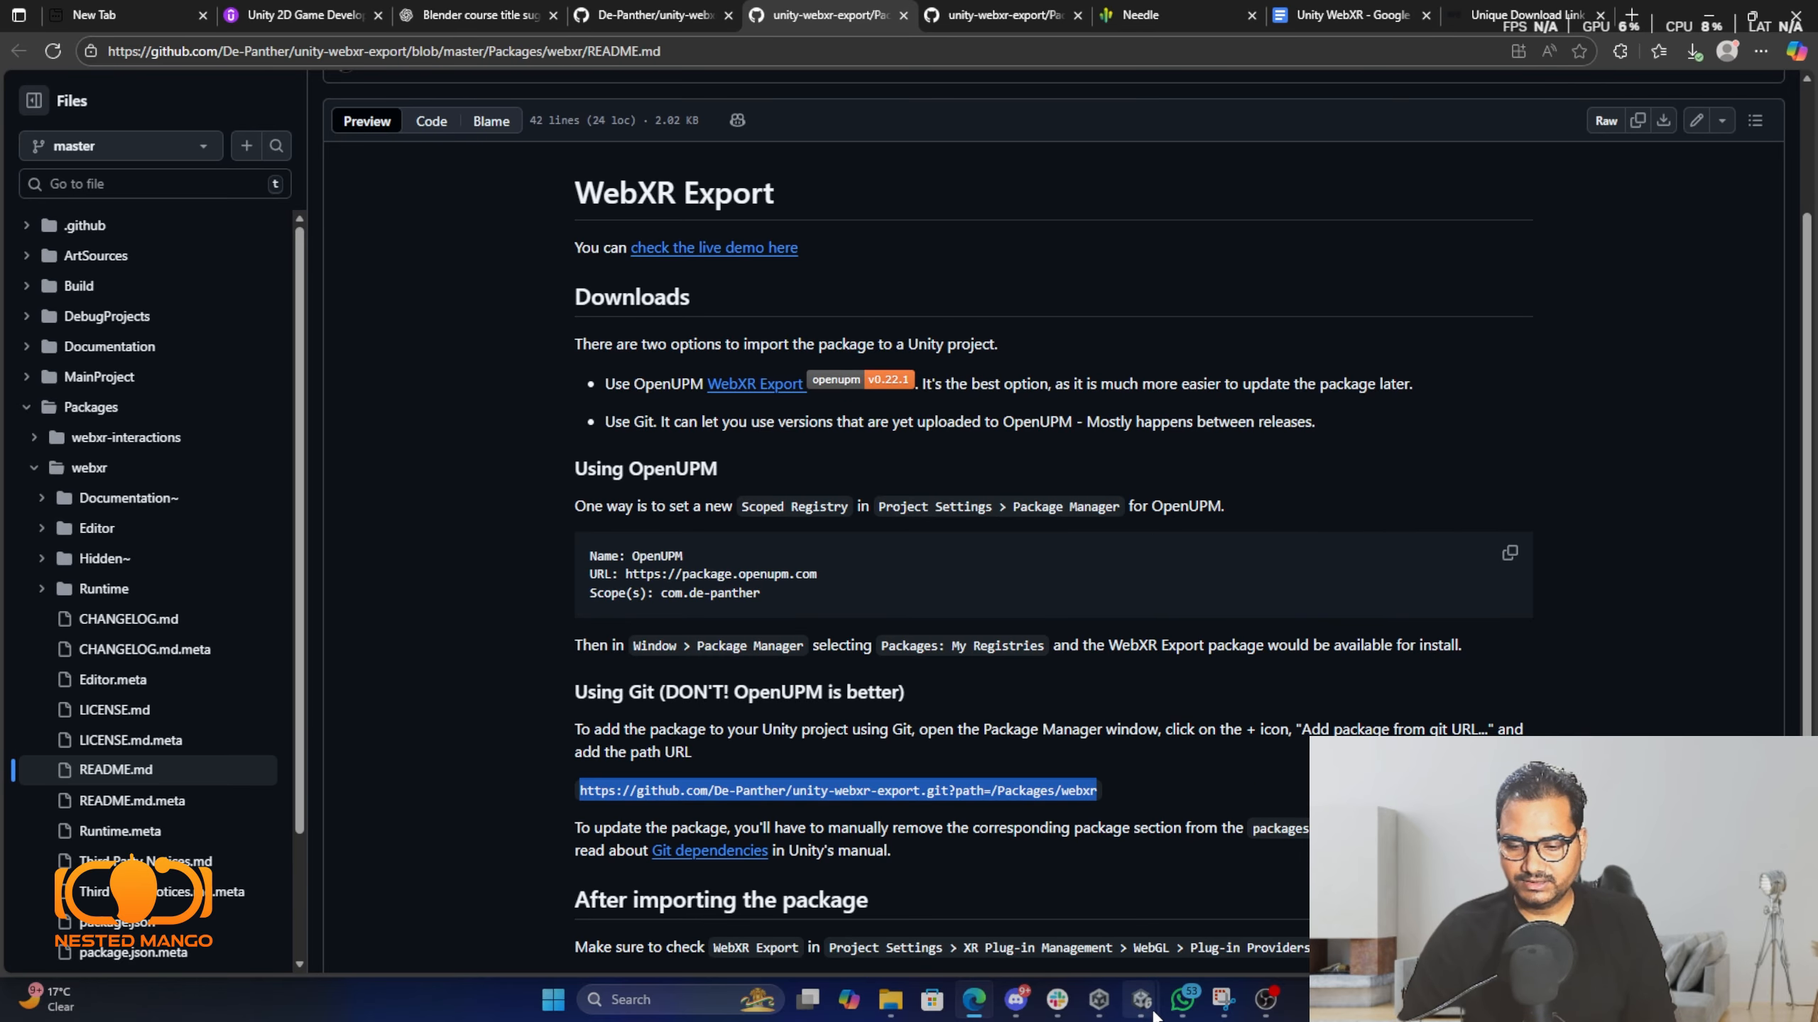
mouse_move(1141, 1000)
left_click(1231, 915)
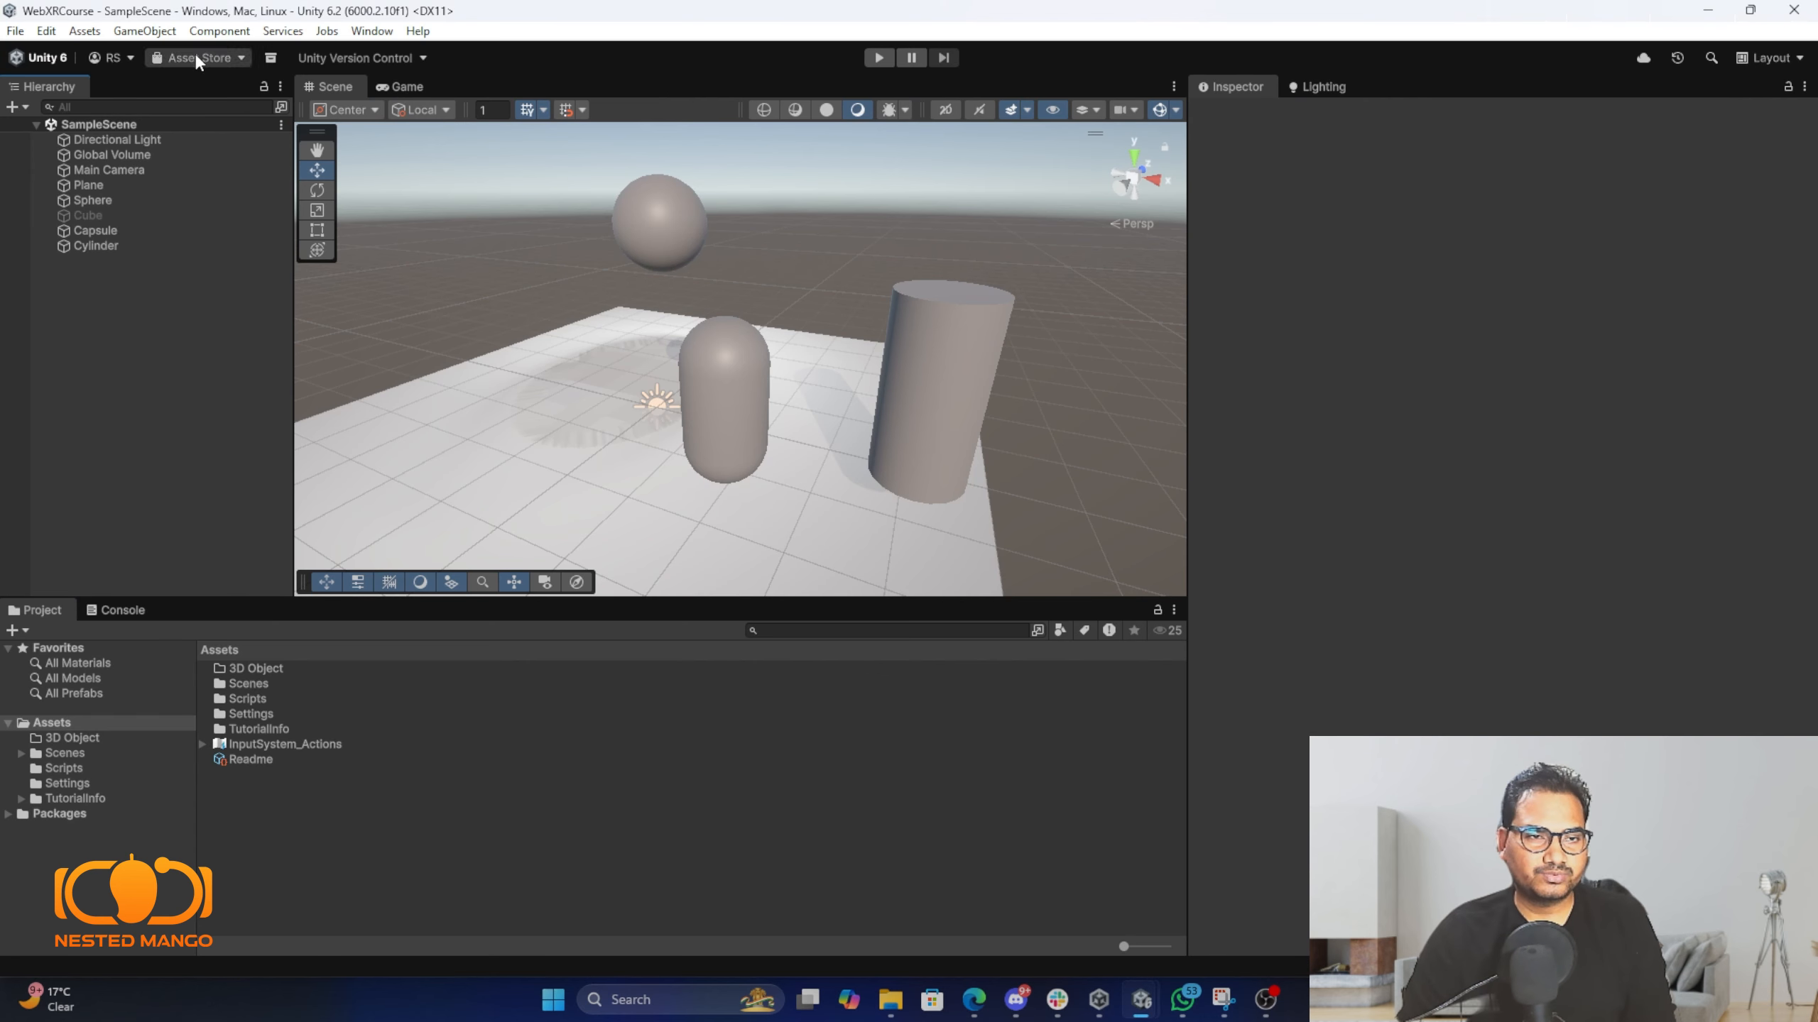
left_click(372, 30)
mouse_move(423, 329)
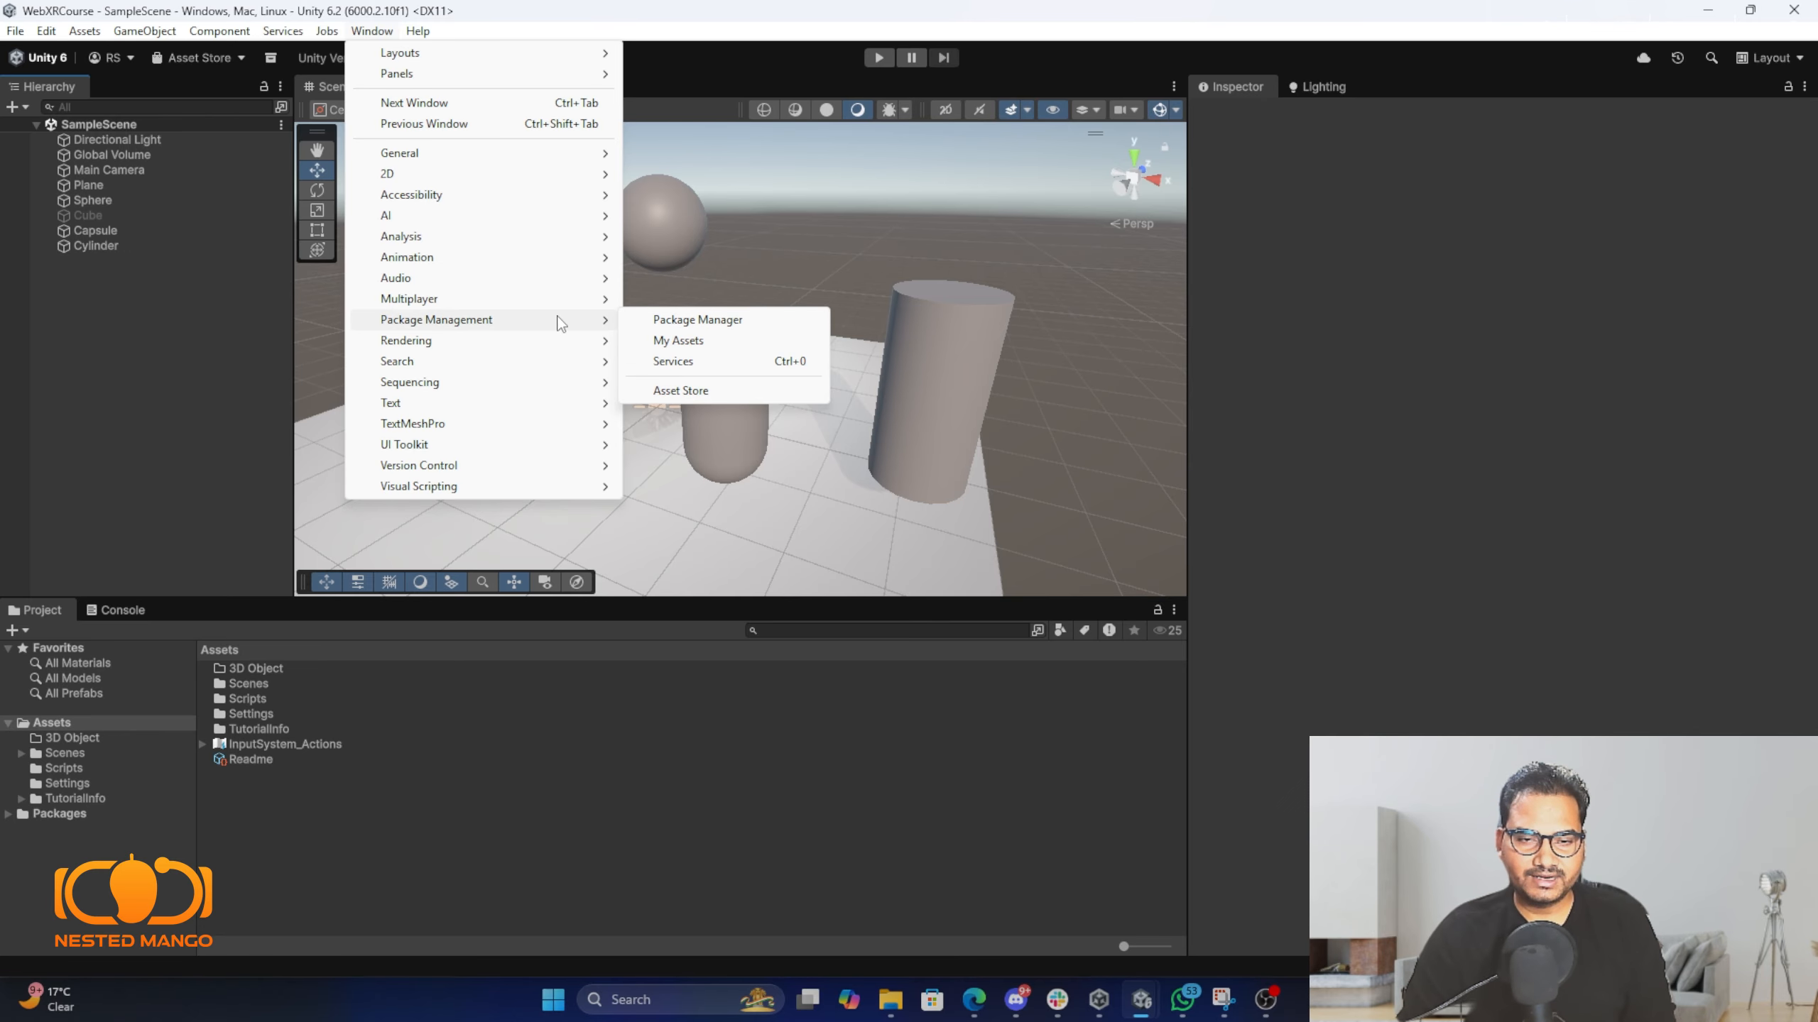
left_click(713, 322)
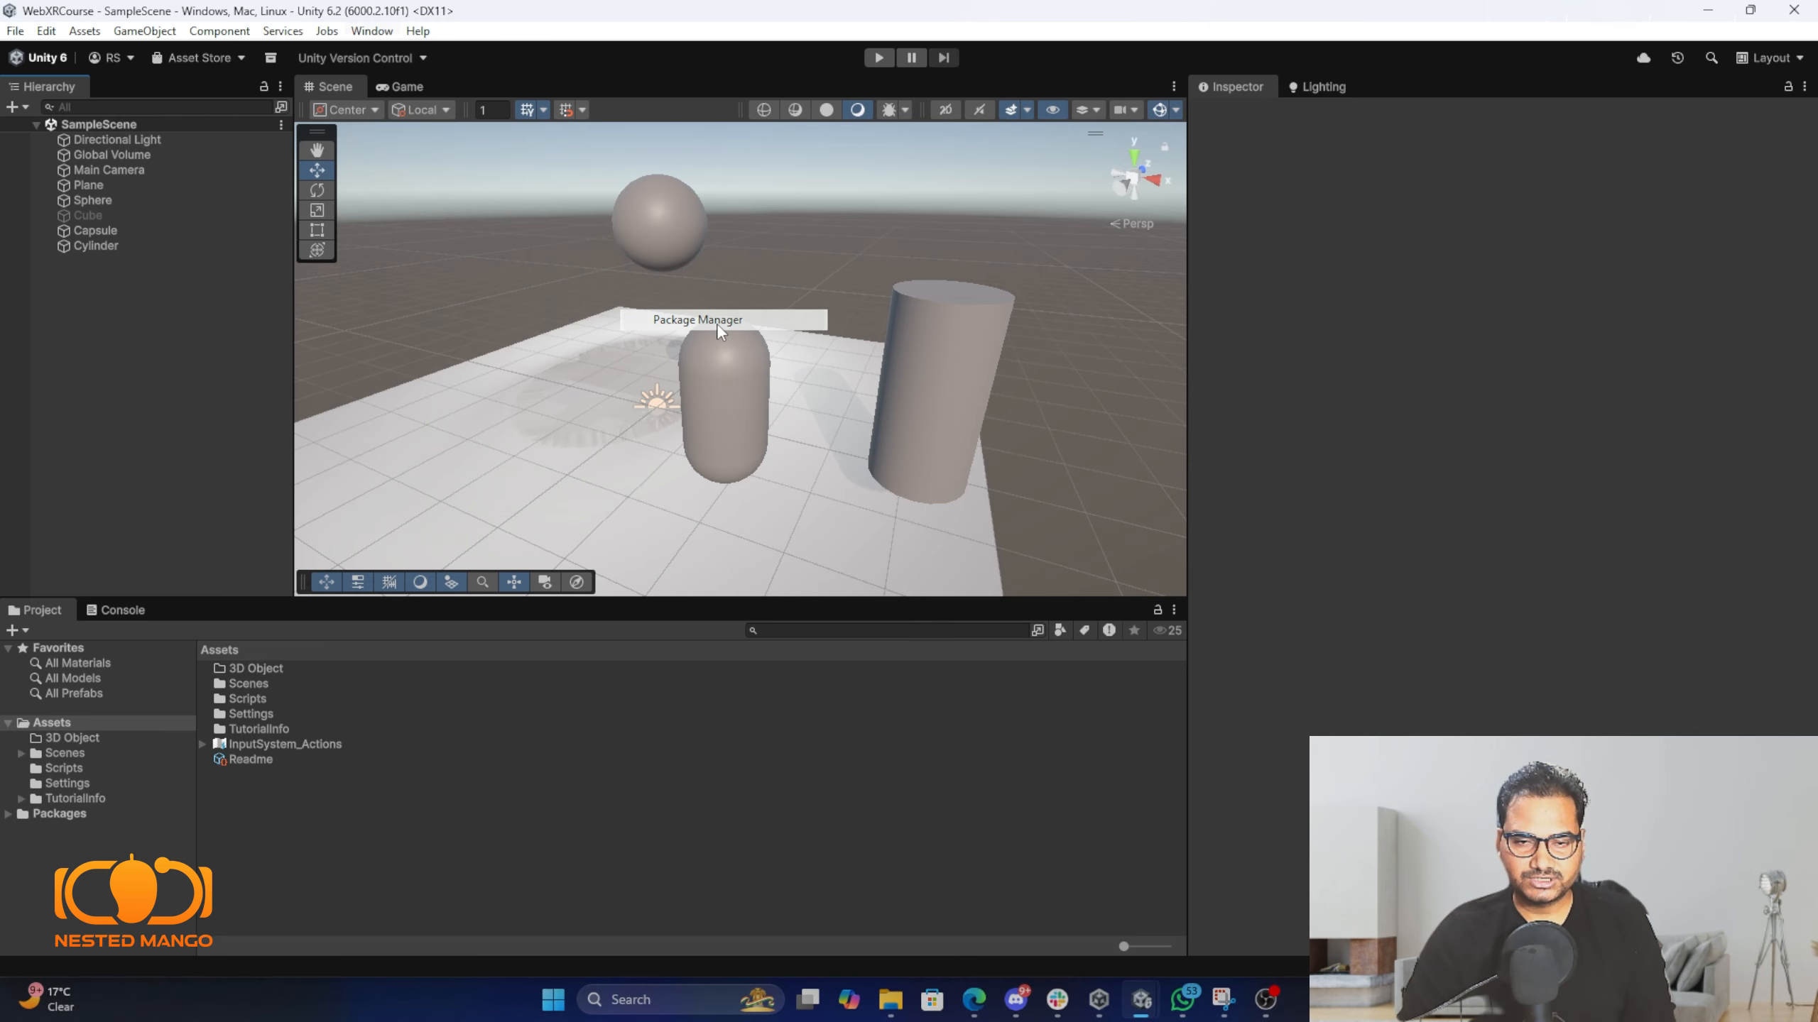
left_click(23, 69)
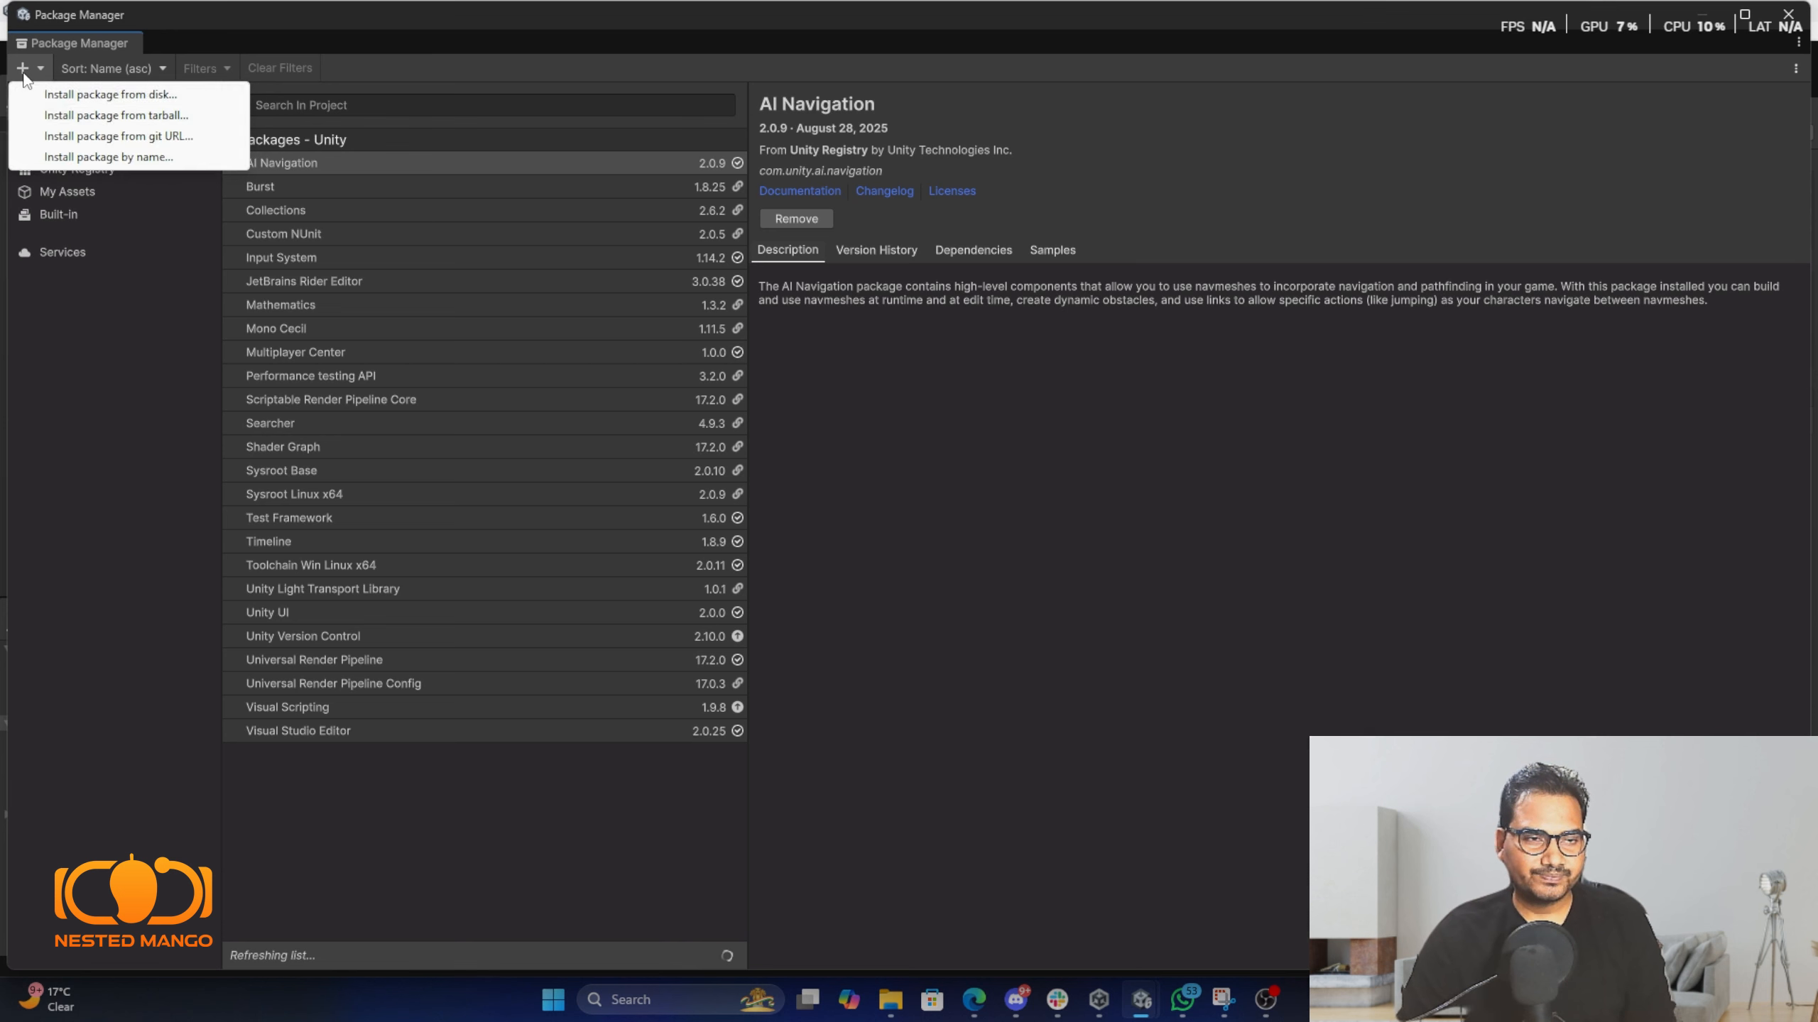
left_click(111, 136)
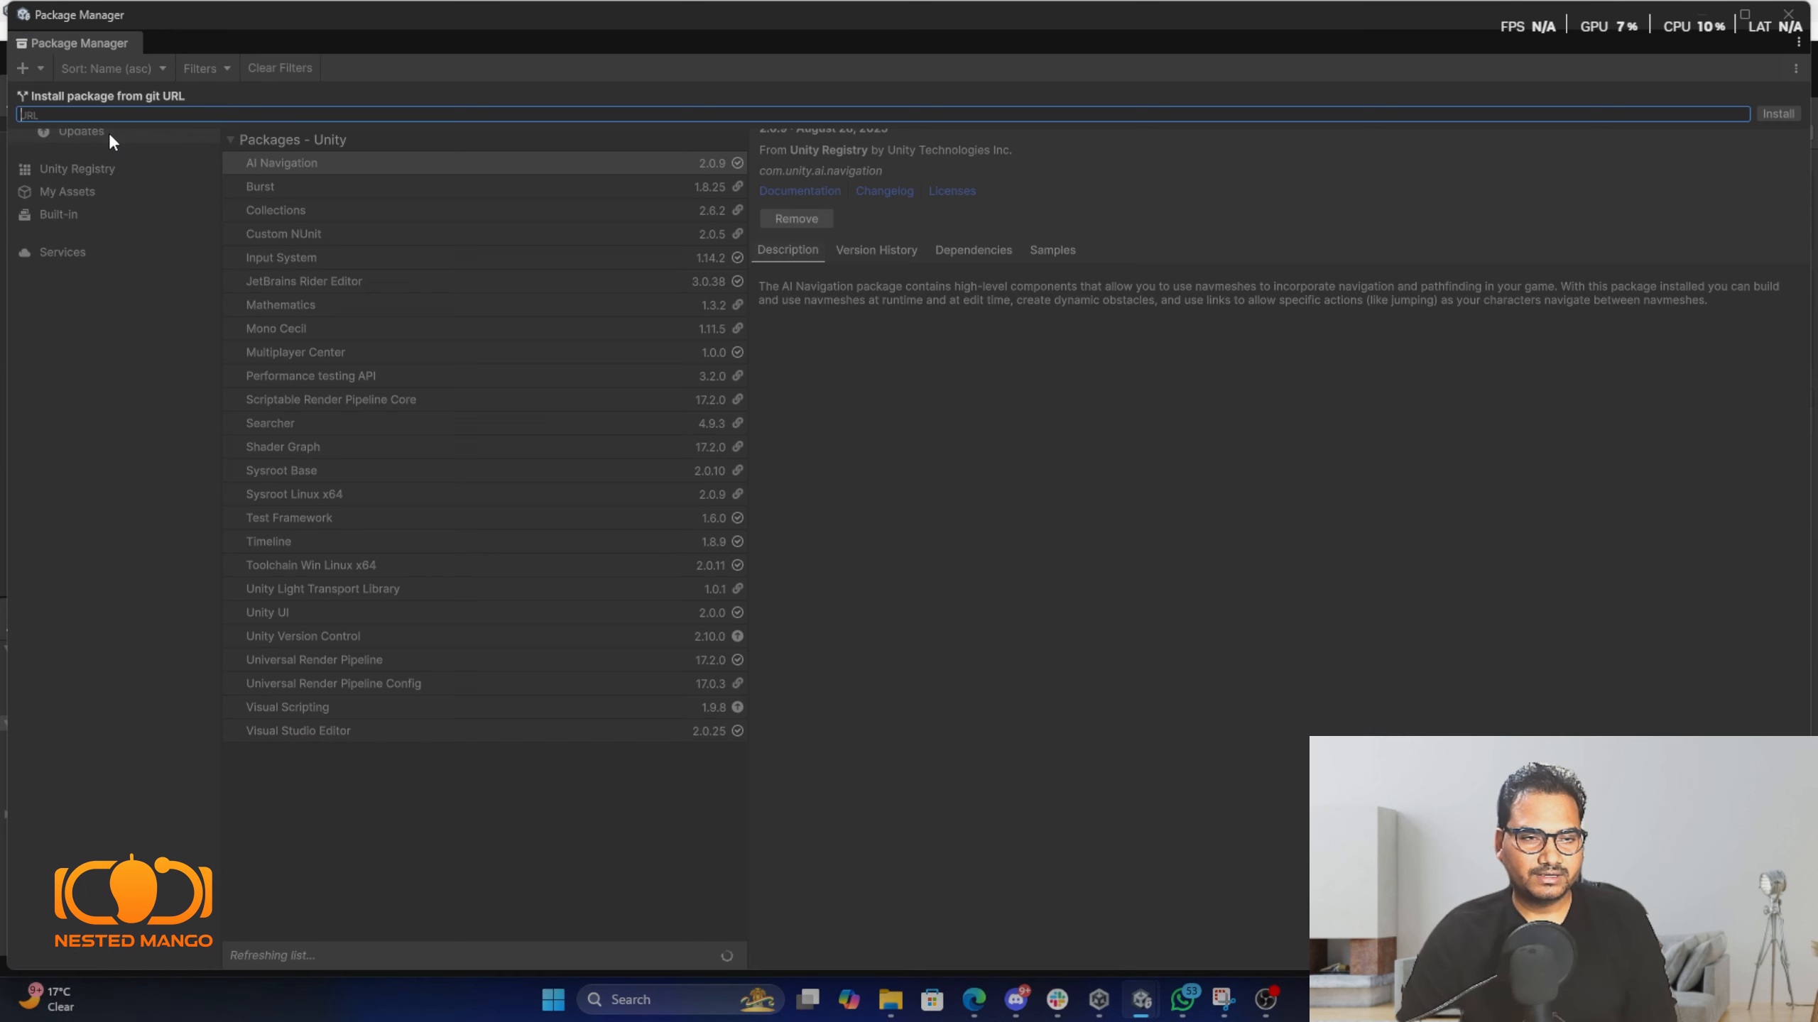
key("ctrl+v")
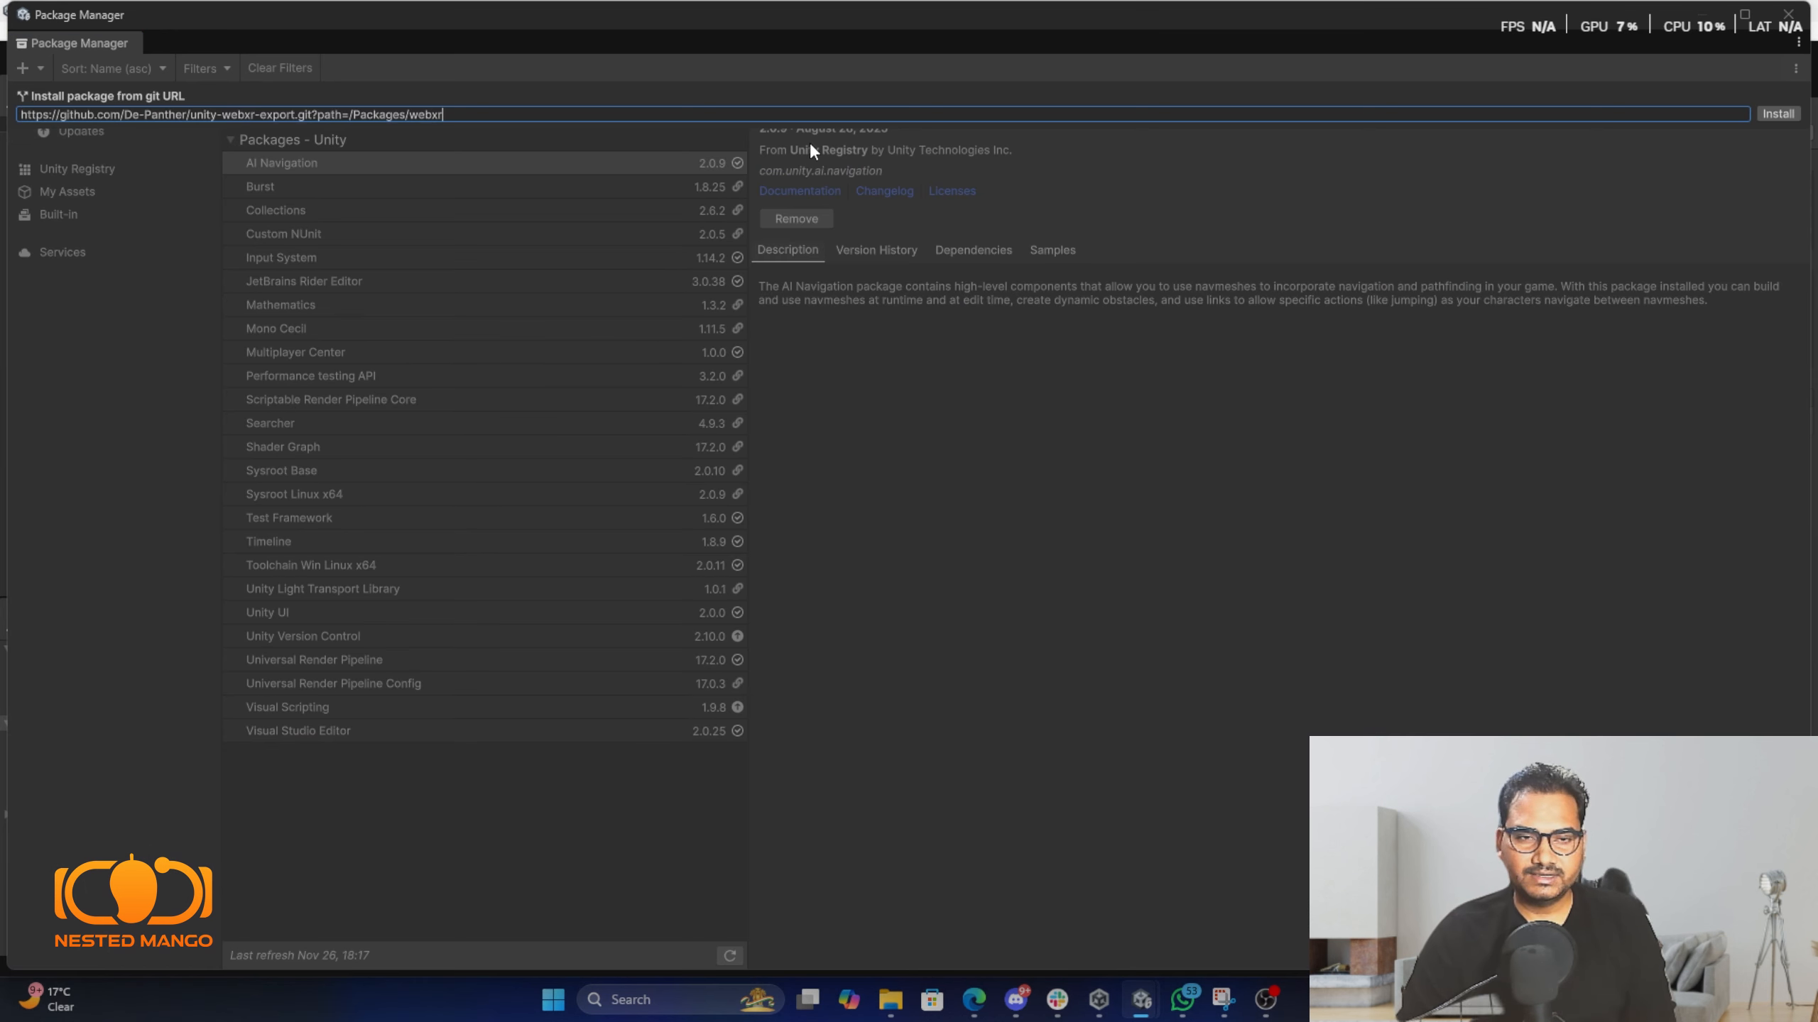
left_click(1766, 115)
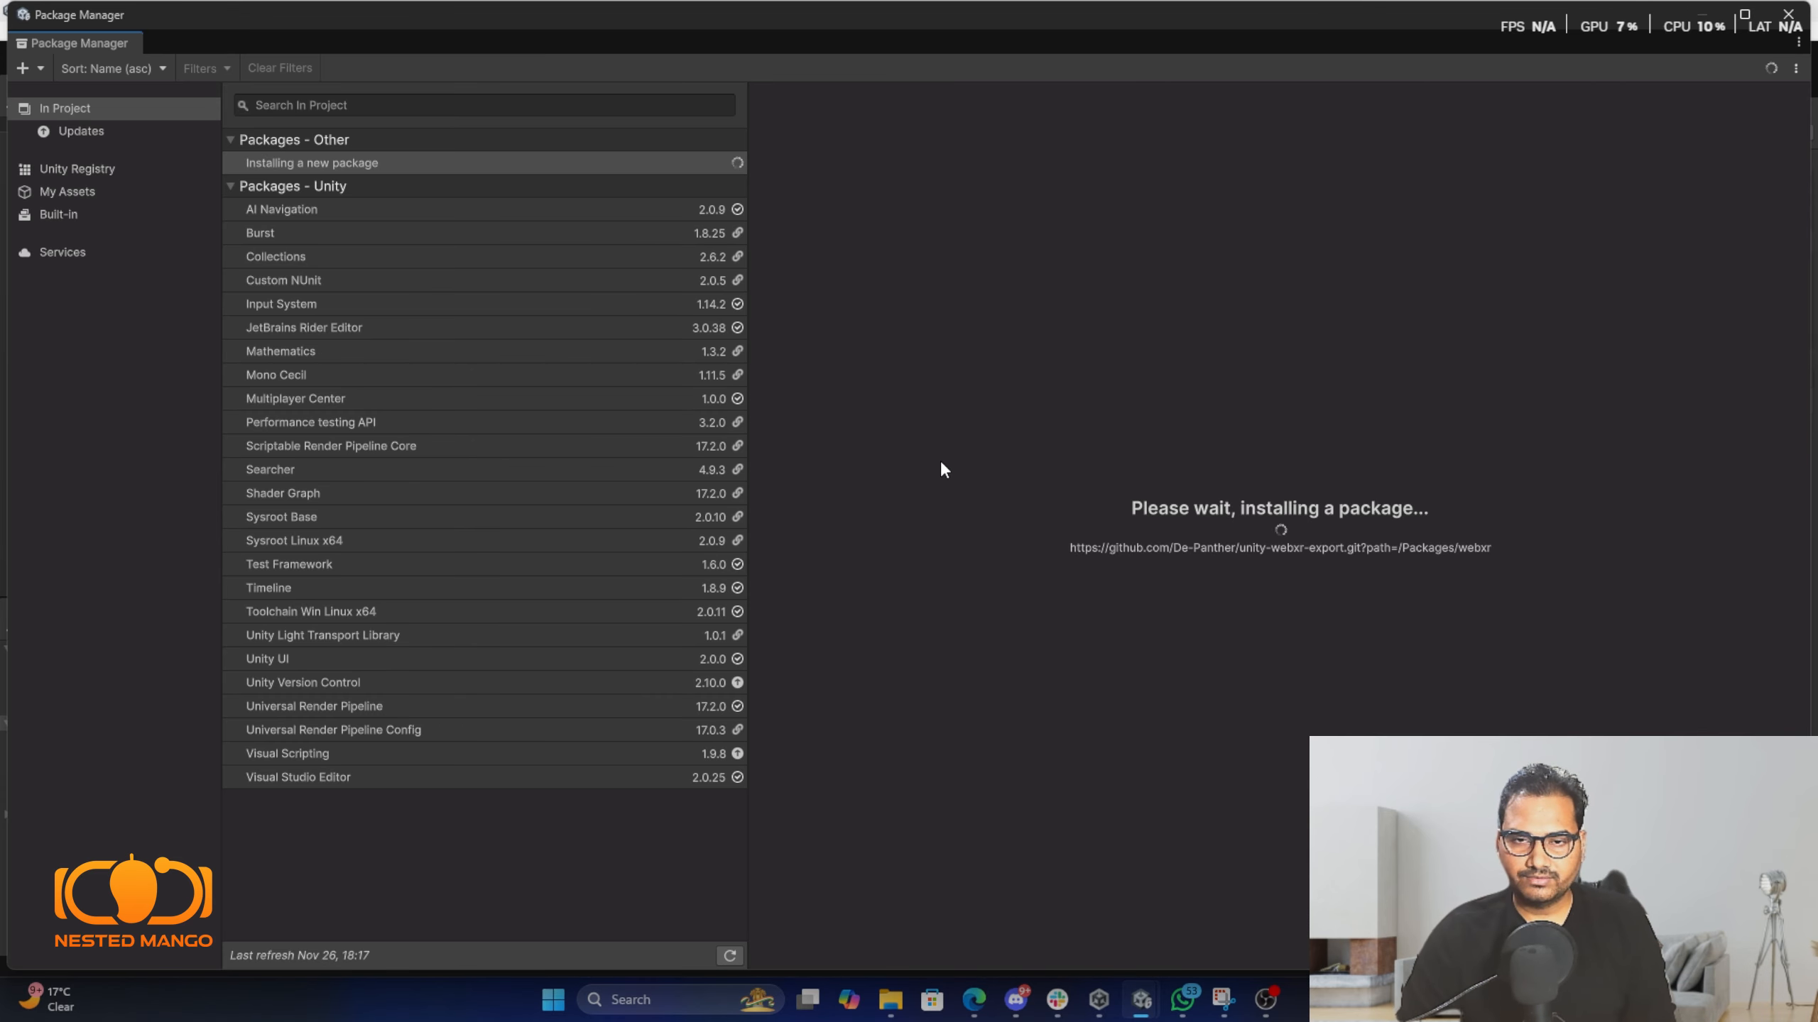
Return to the browser and copy the Git package URL ending in /Packages/webxr-interactions from the WebXR Interactions README.
mouse_move(975, 1001)
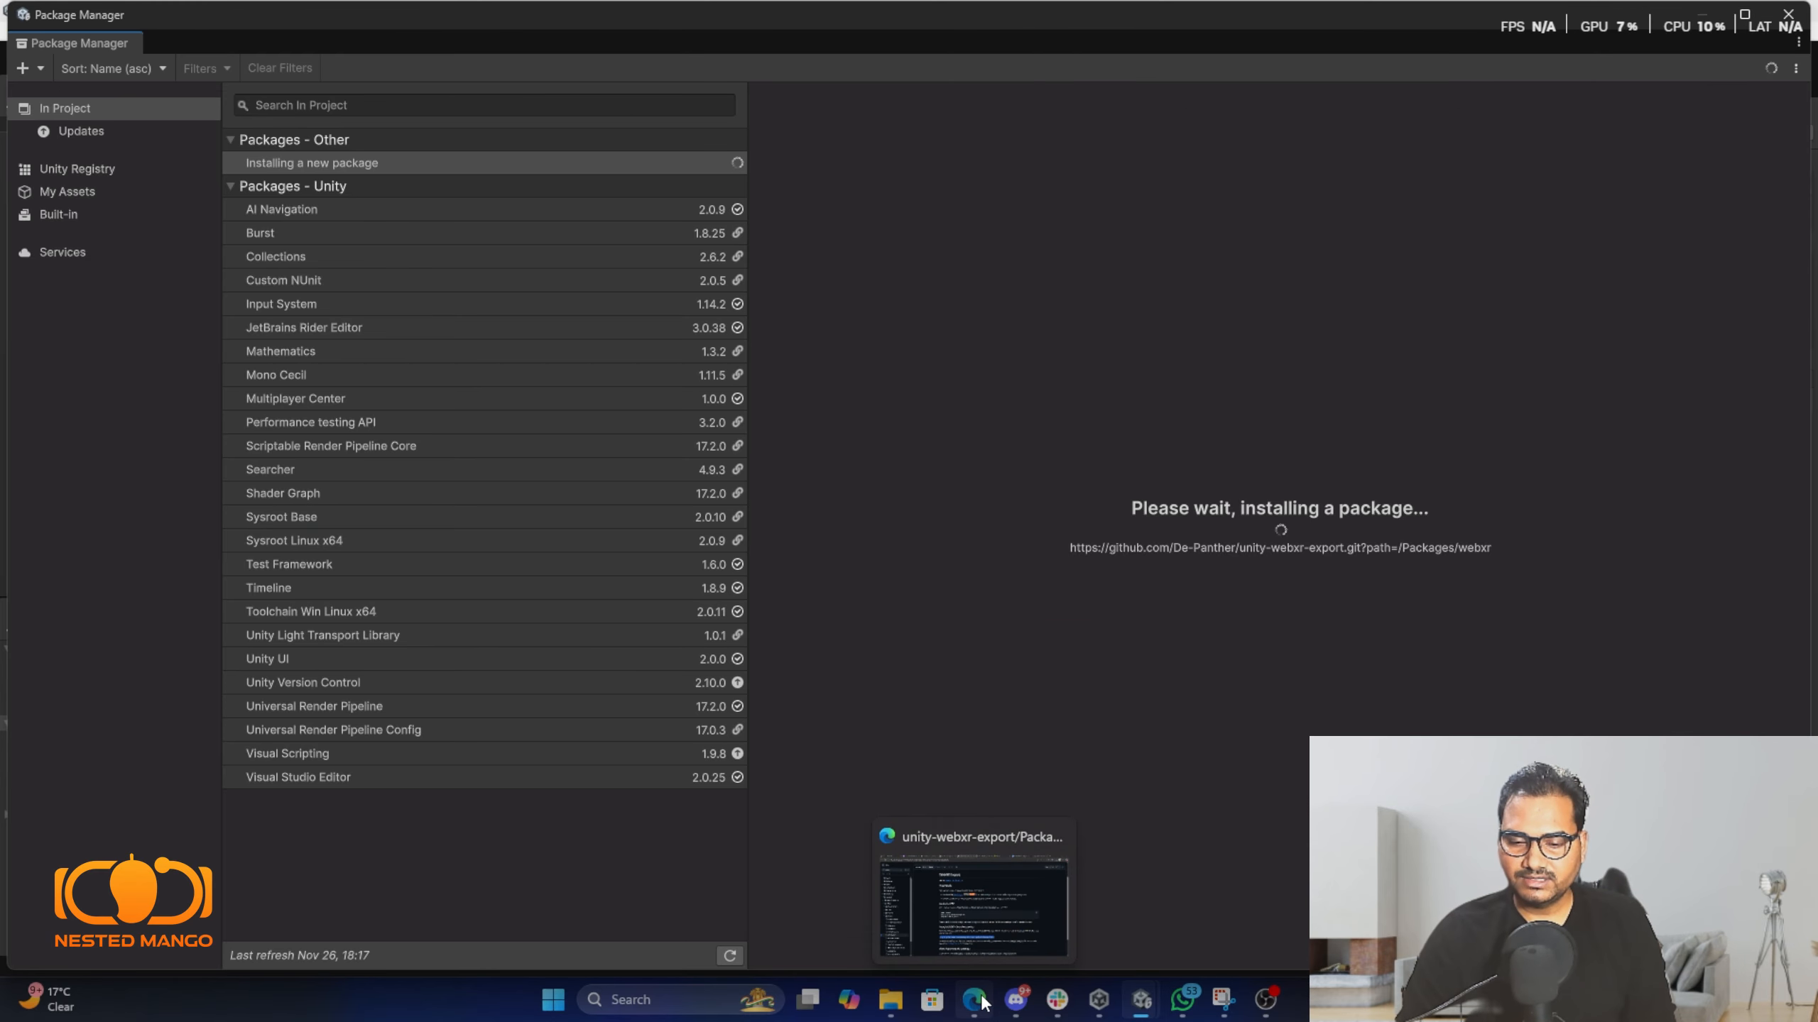
left_click(982, 888)
left_click(1002, 15)
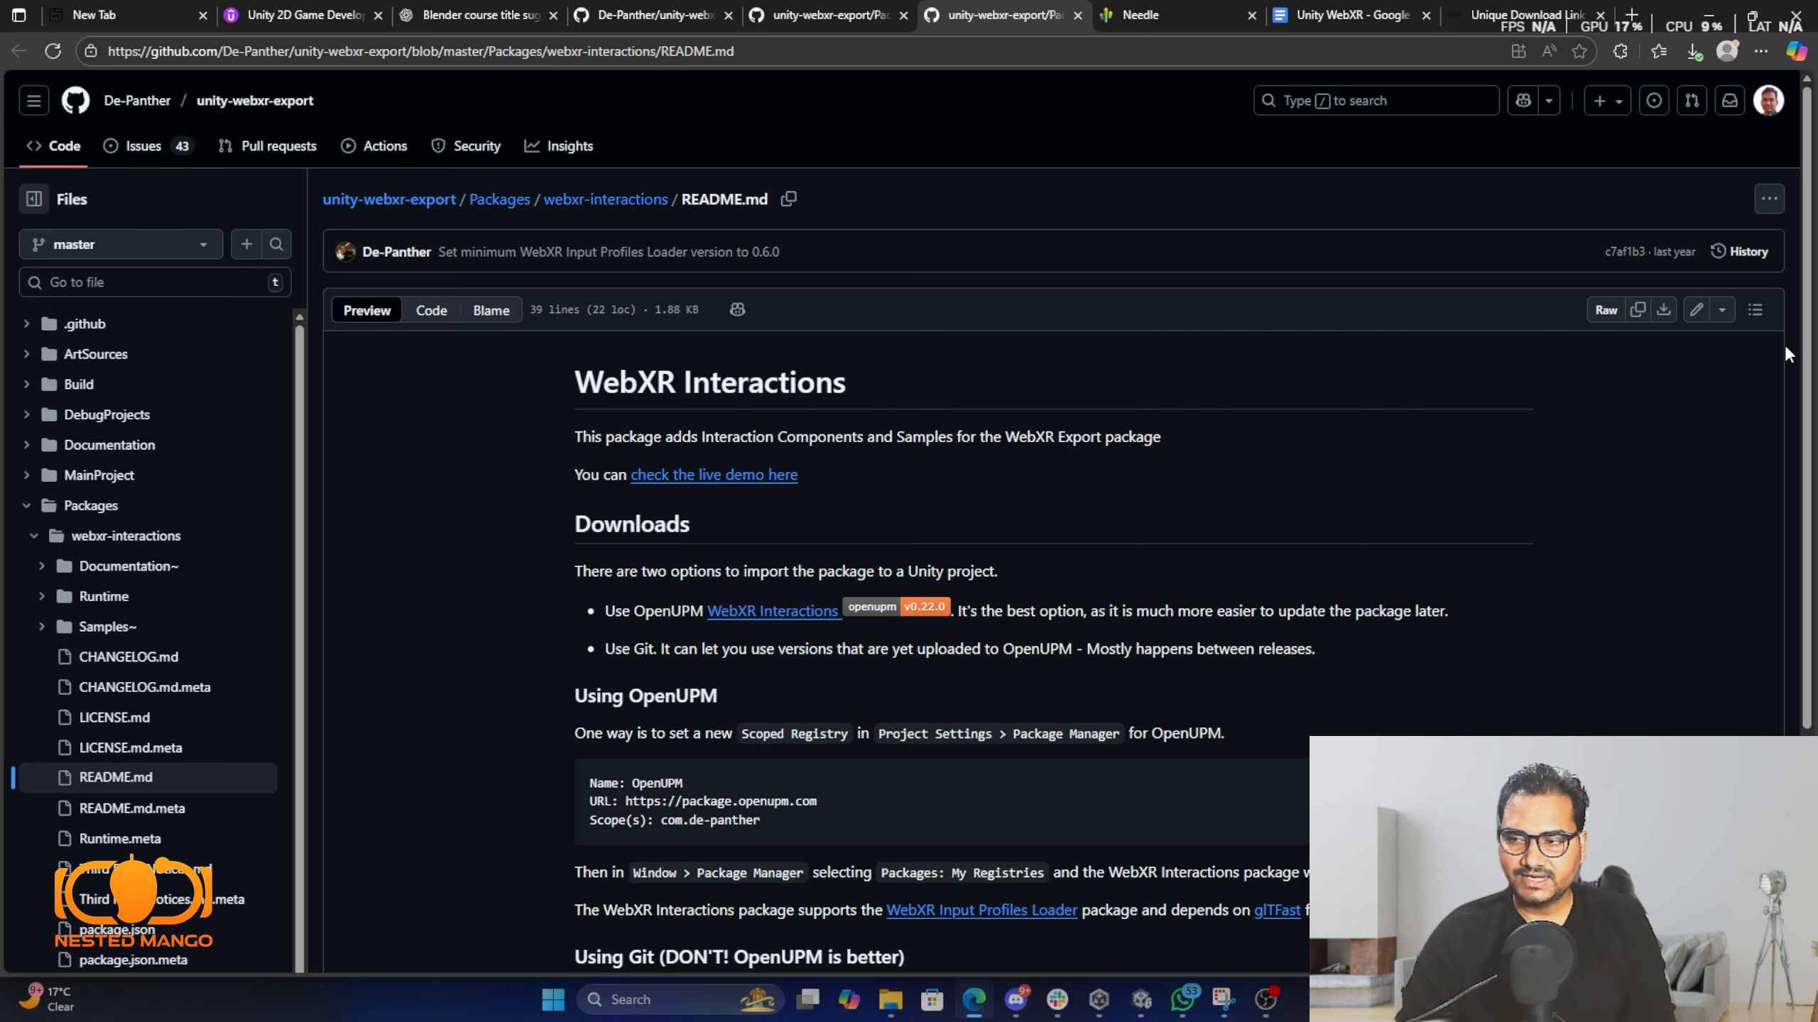
scroll(1767, 499, "down", 3)
scroll(1766, 505, "down", 2)
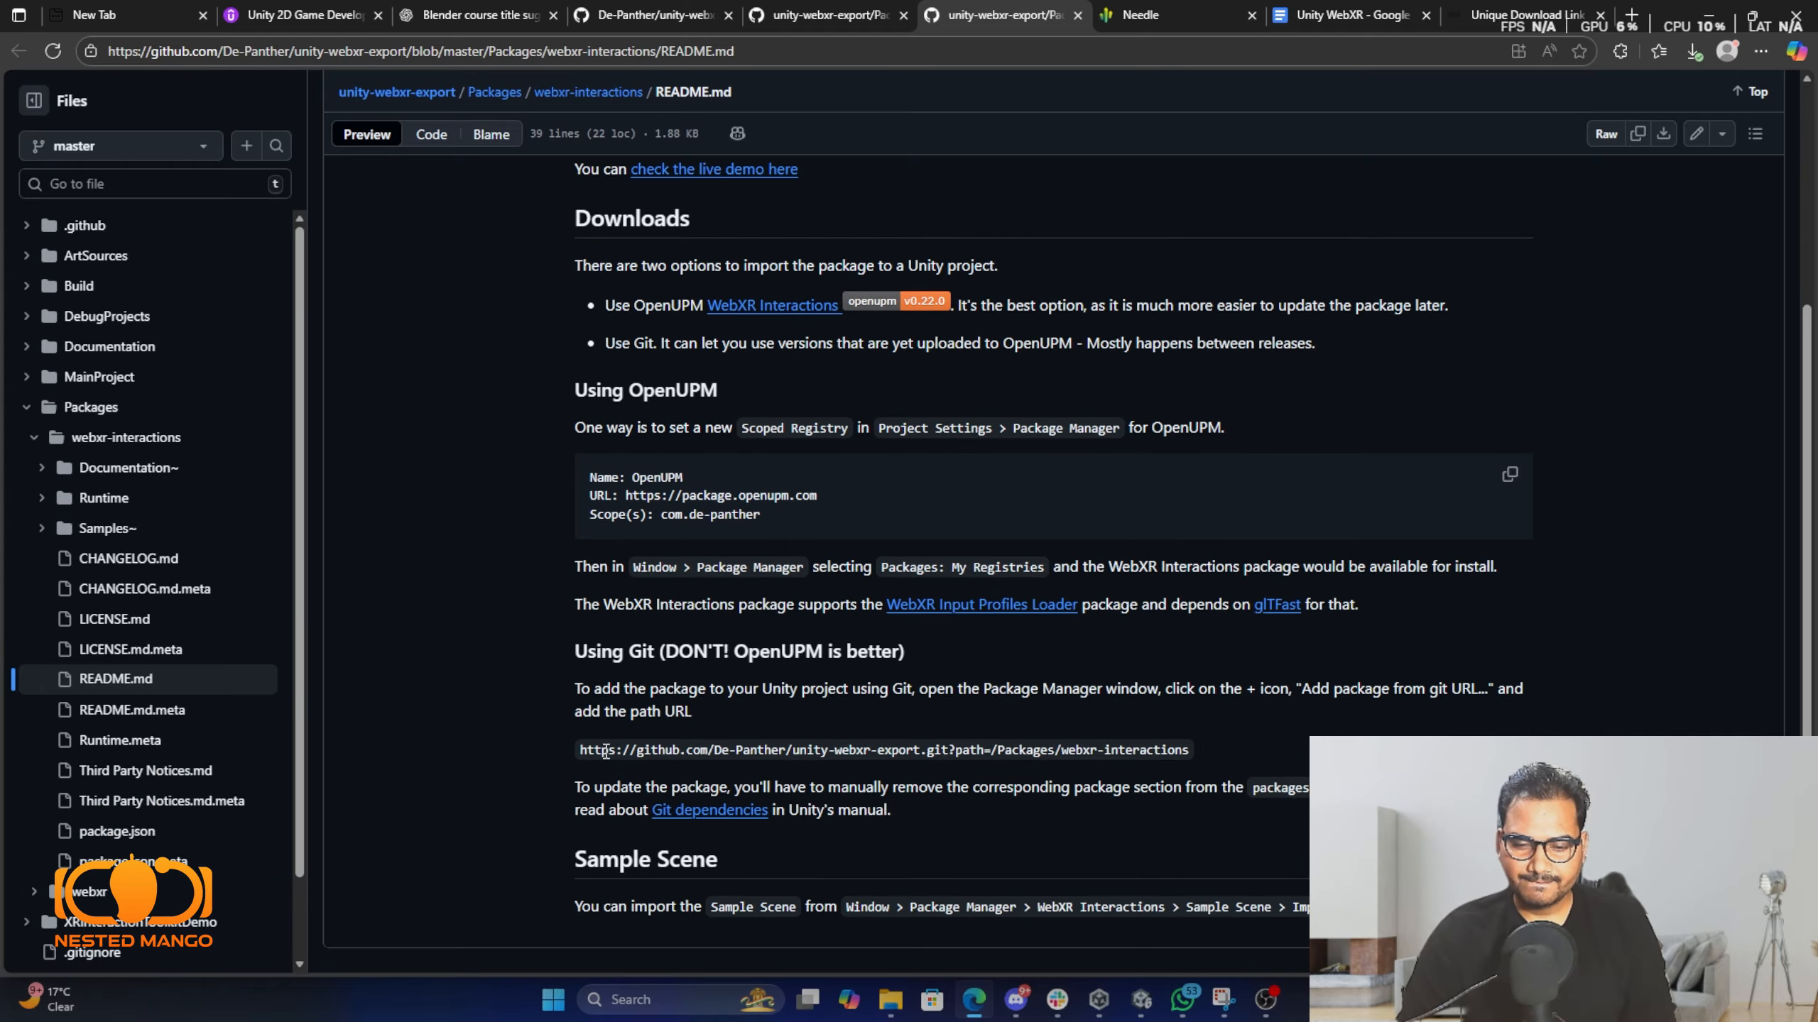
left_click_drag(576, 751, 1198, 747)
key("ctrl+c")
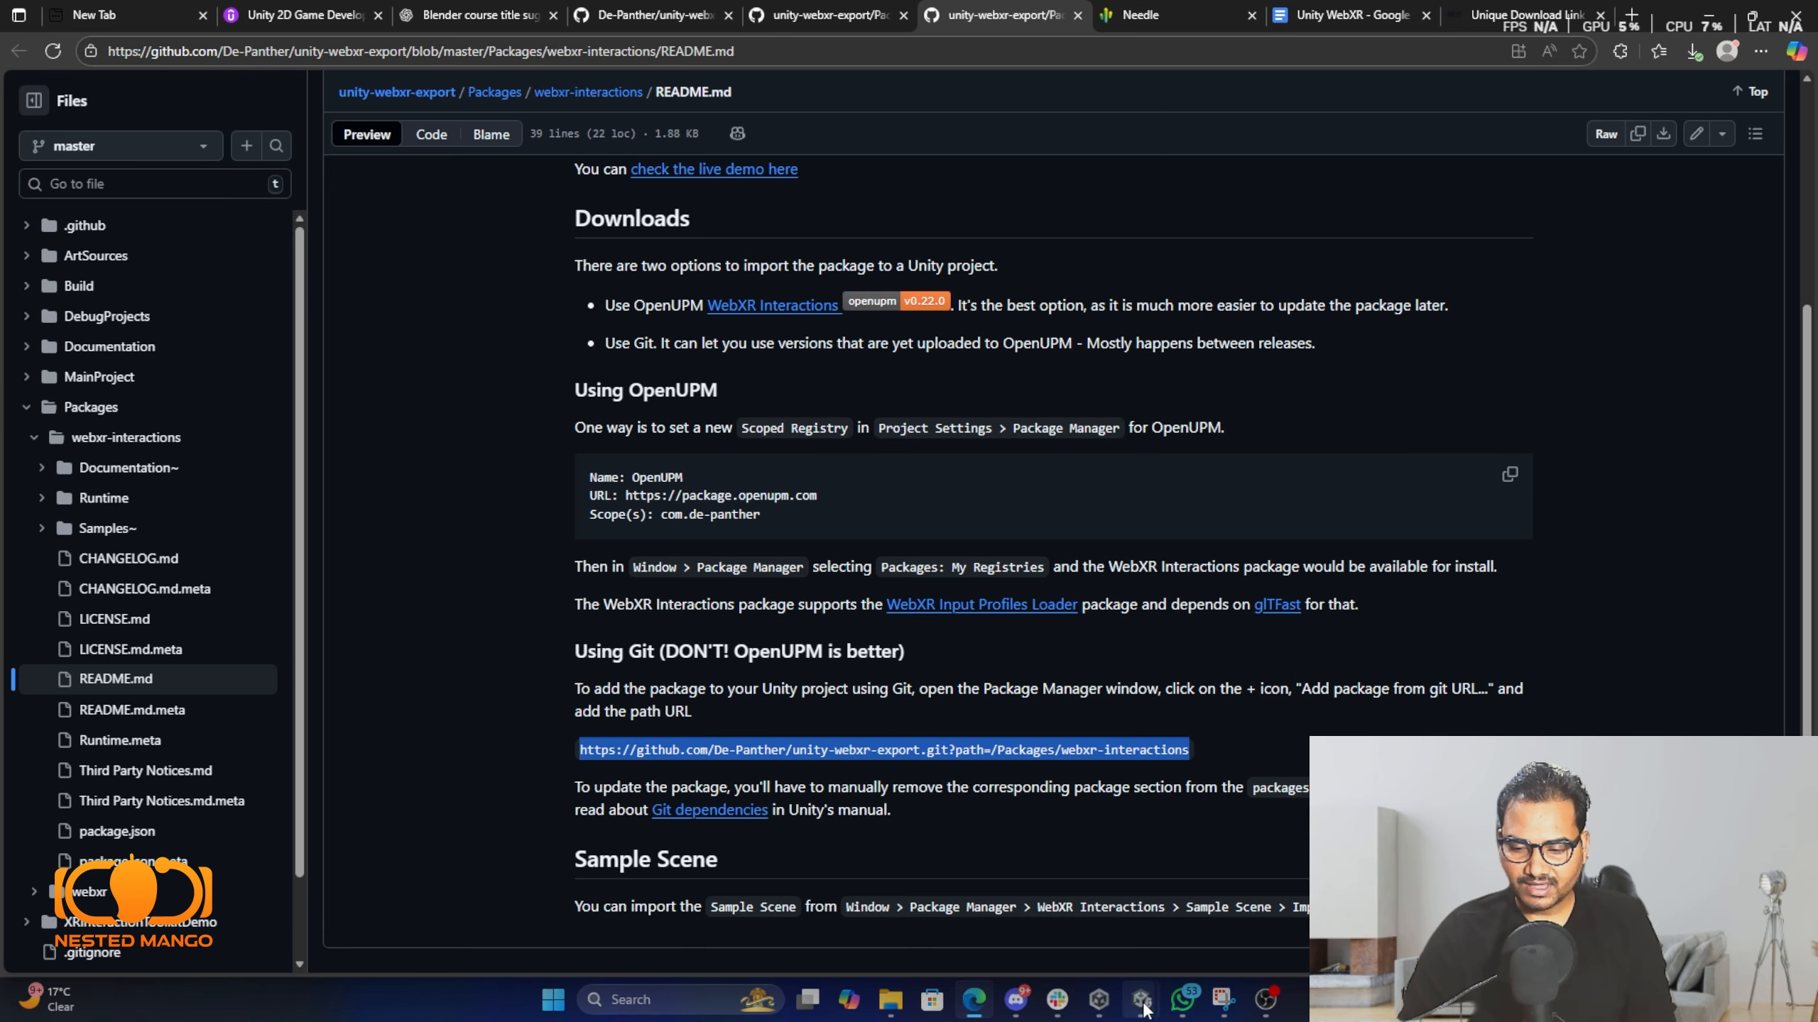
mouse_move(1141, 999)
left_click(1226, 932)
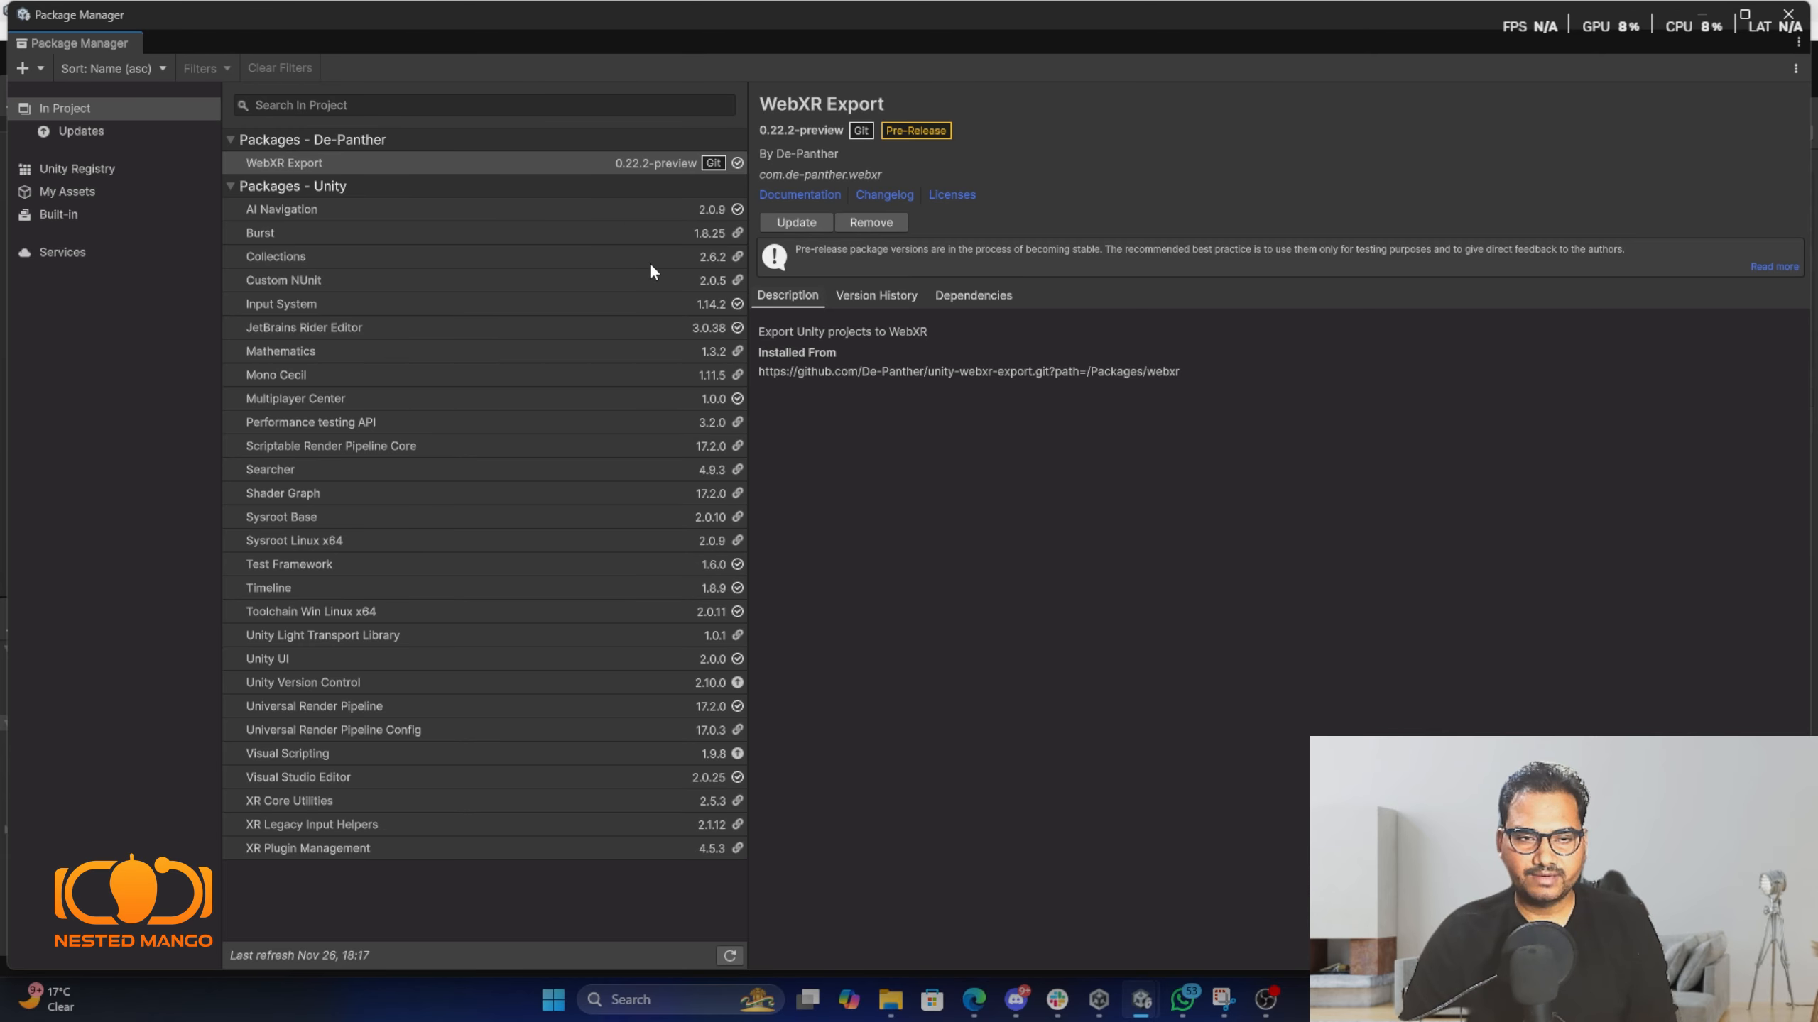
left_click(21, 68)
left_click(129, 135)
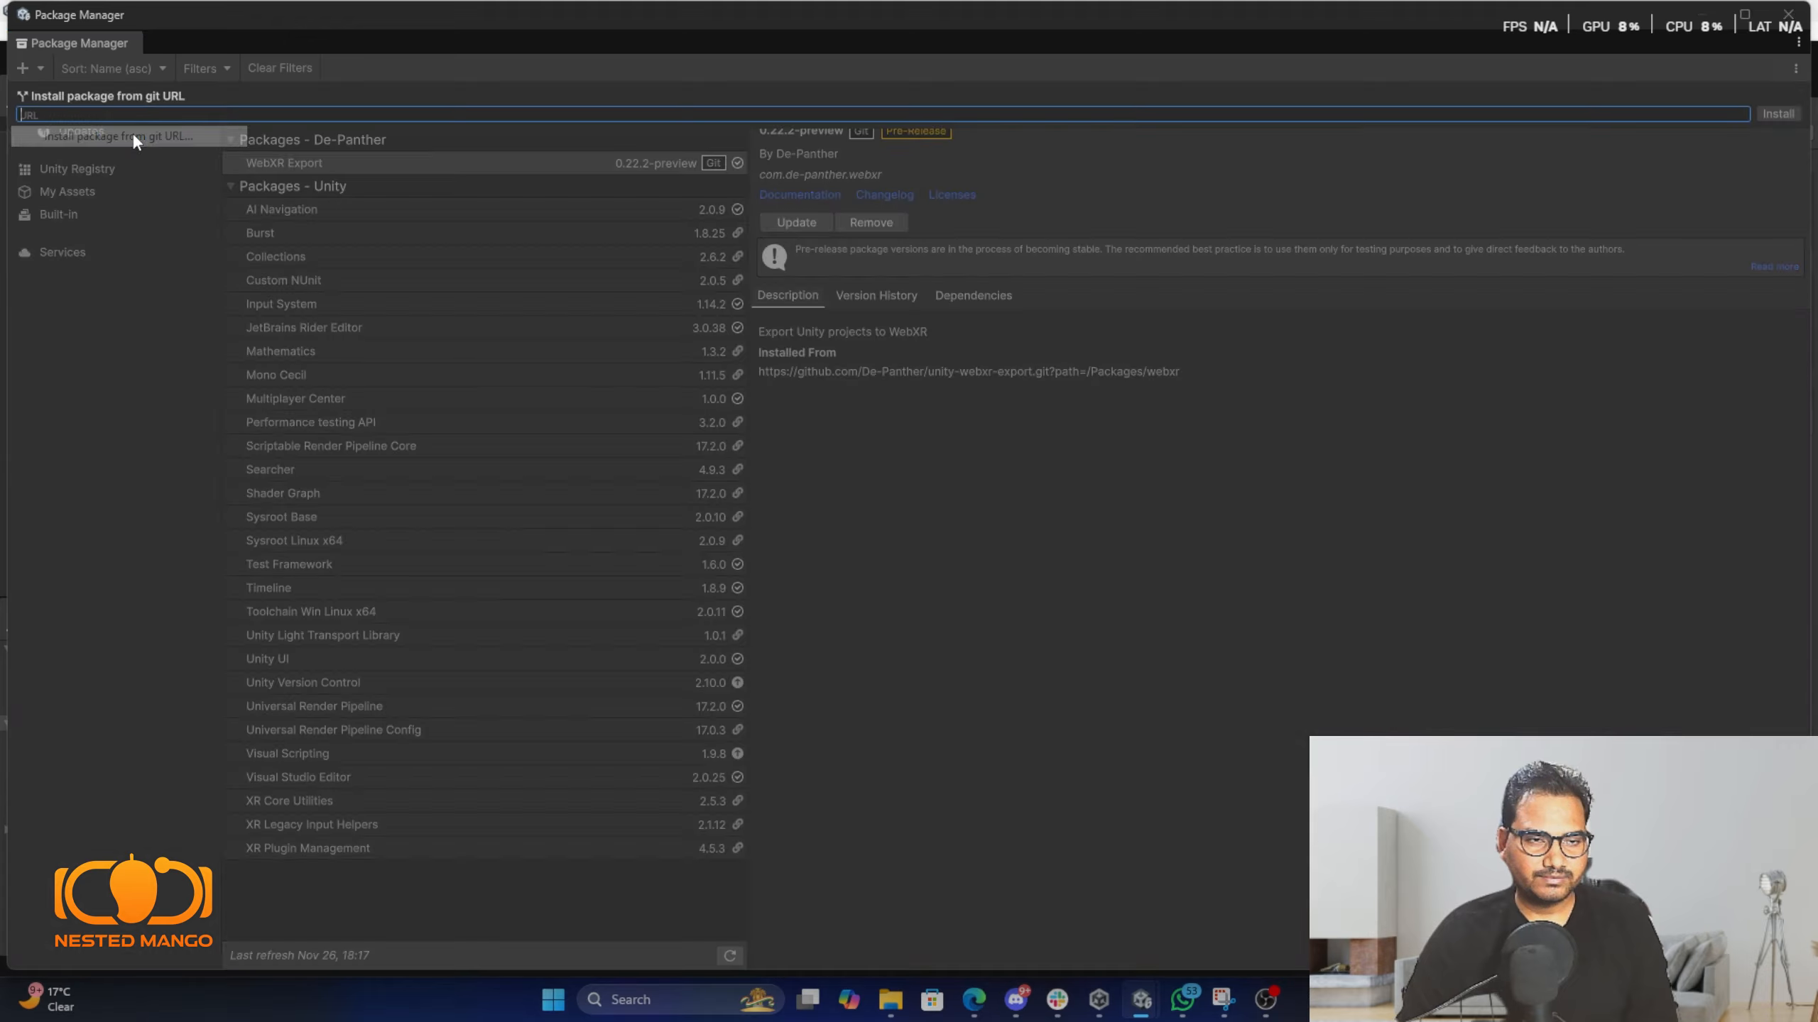
key("ctrl+v")
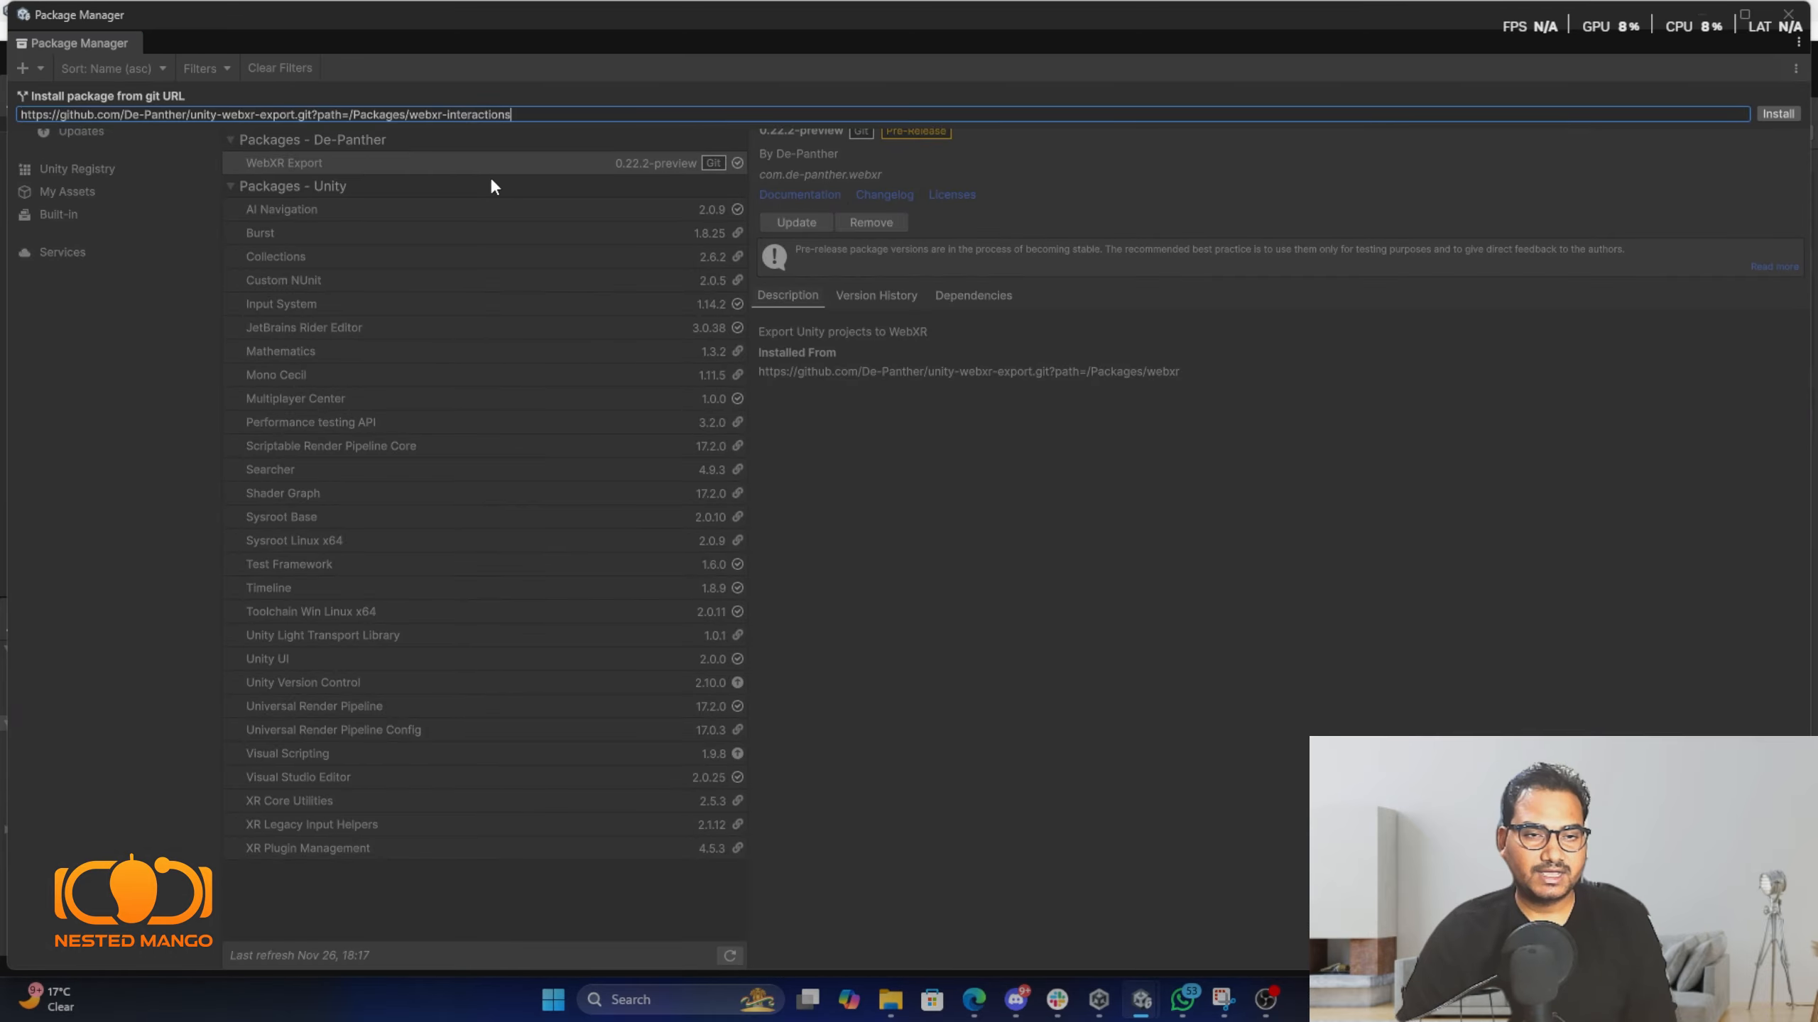
left_click(1775, 116)
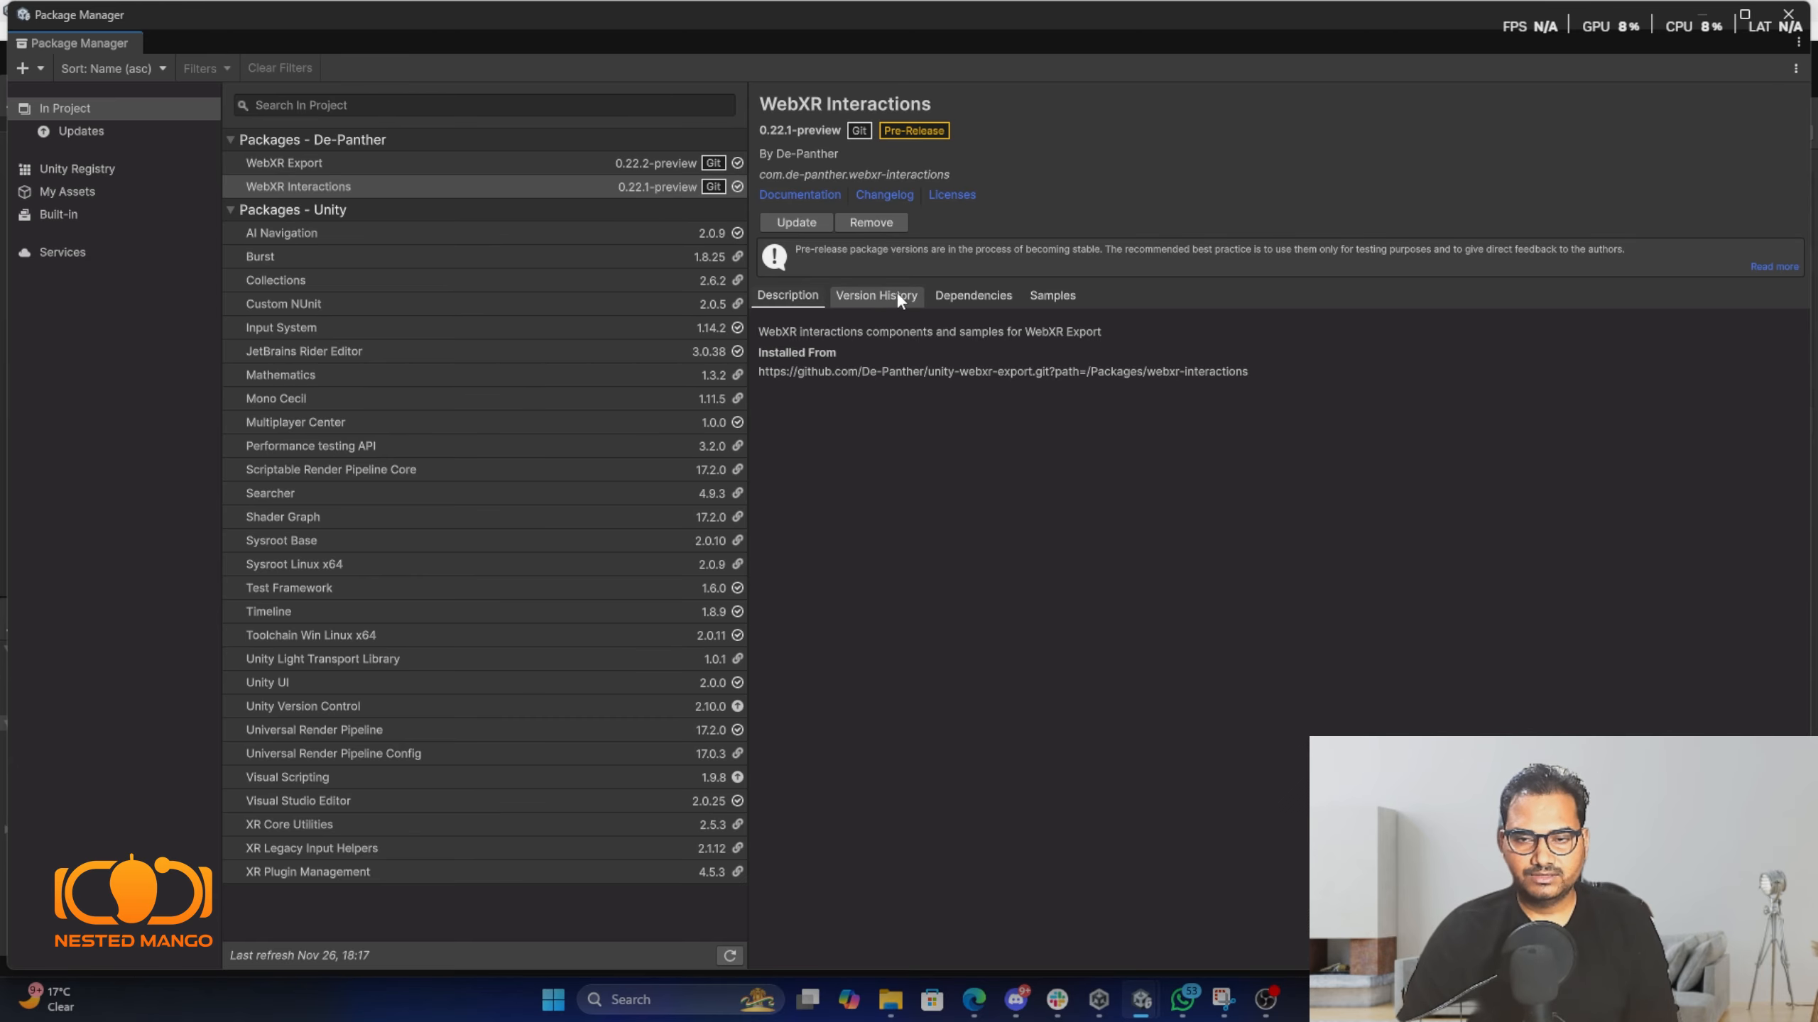
Import the XR Interaction Toolkit Sample from the WebXR Interactions package's samples.
left_click(1049, 304)
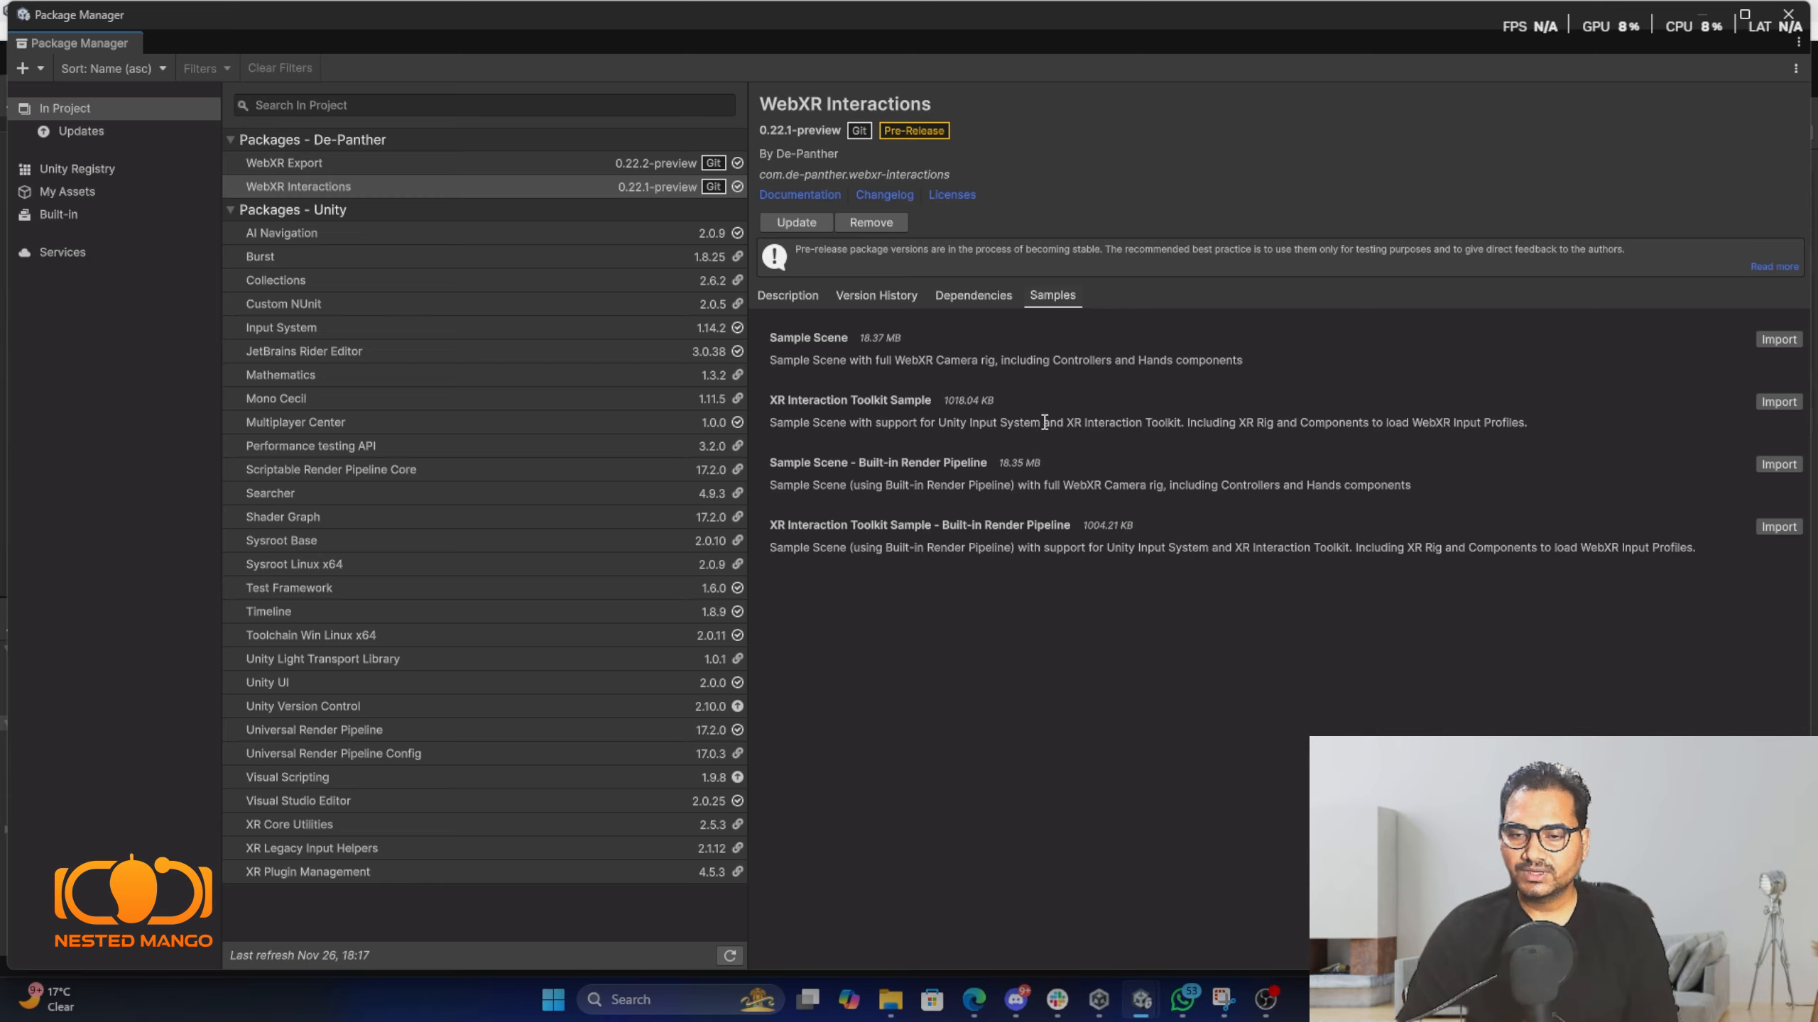
left_click(1765, 402)
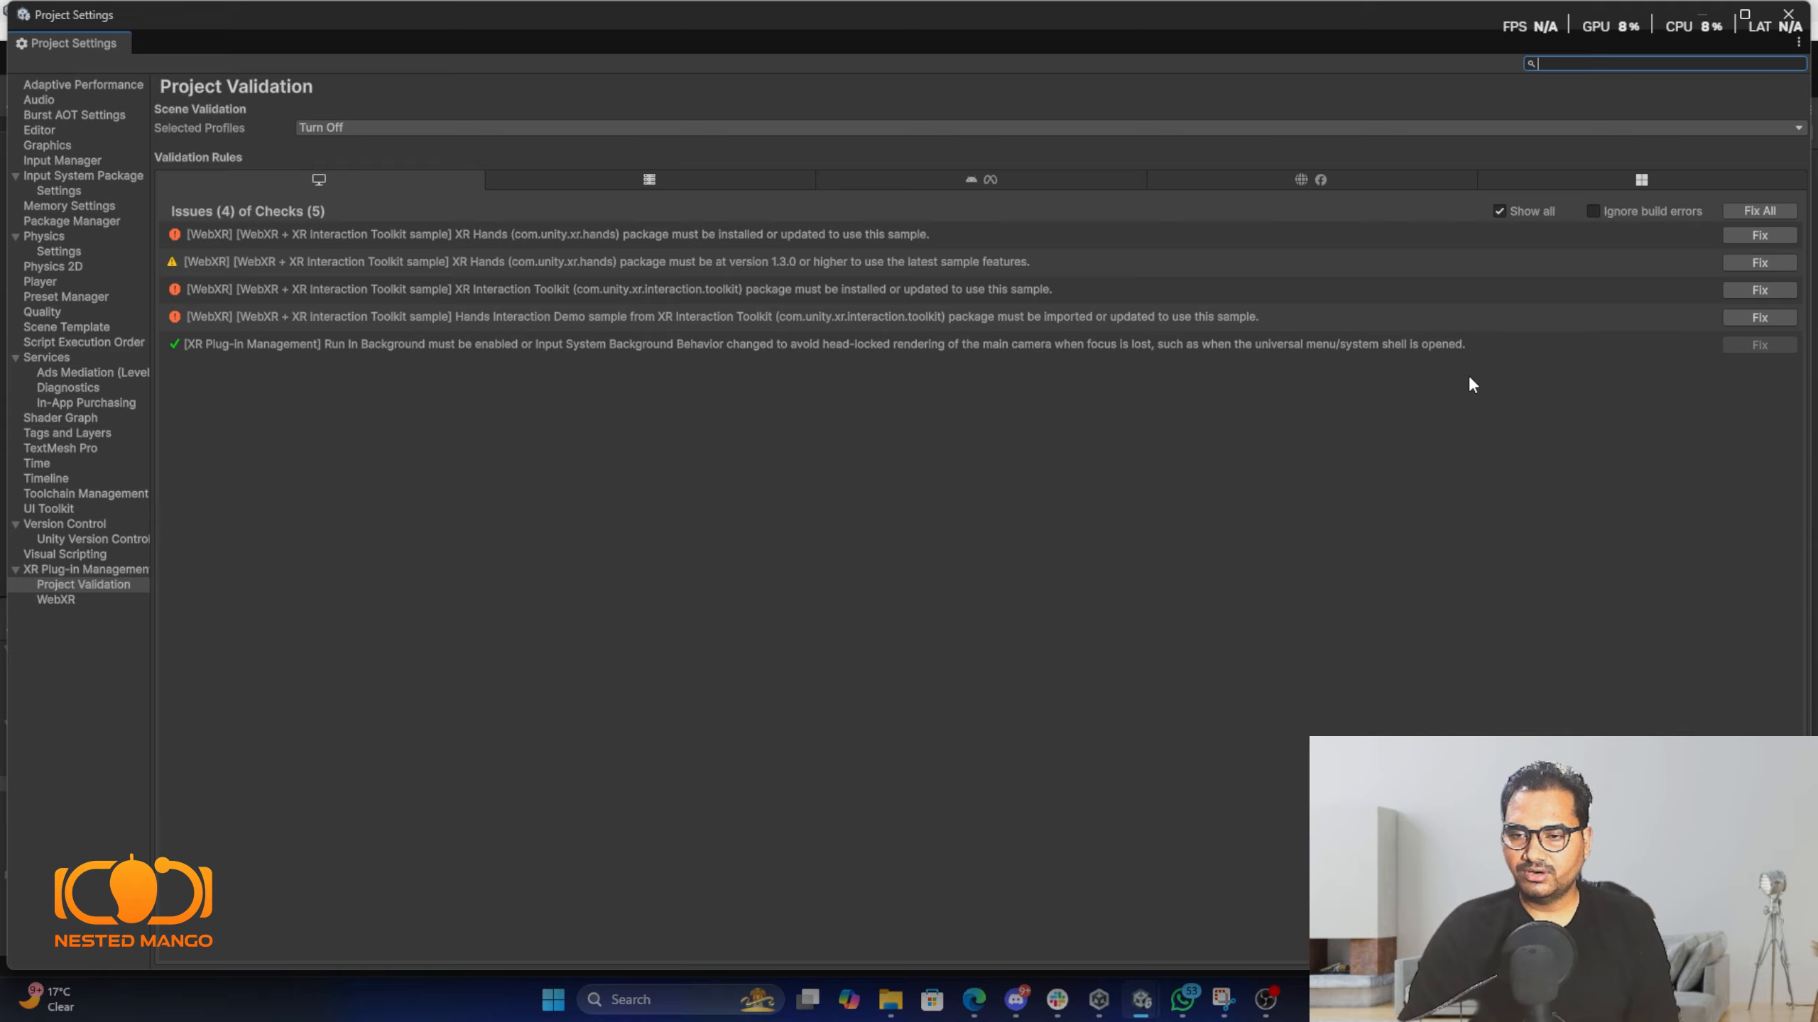
Fix all Project Validation issues for the web platform, repeating the fix until every XR package and sample rule is satisfied.
left_click(119, 570)
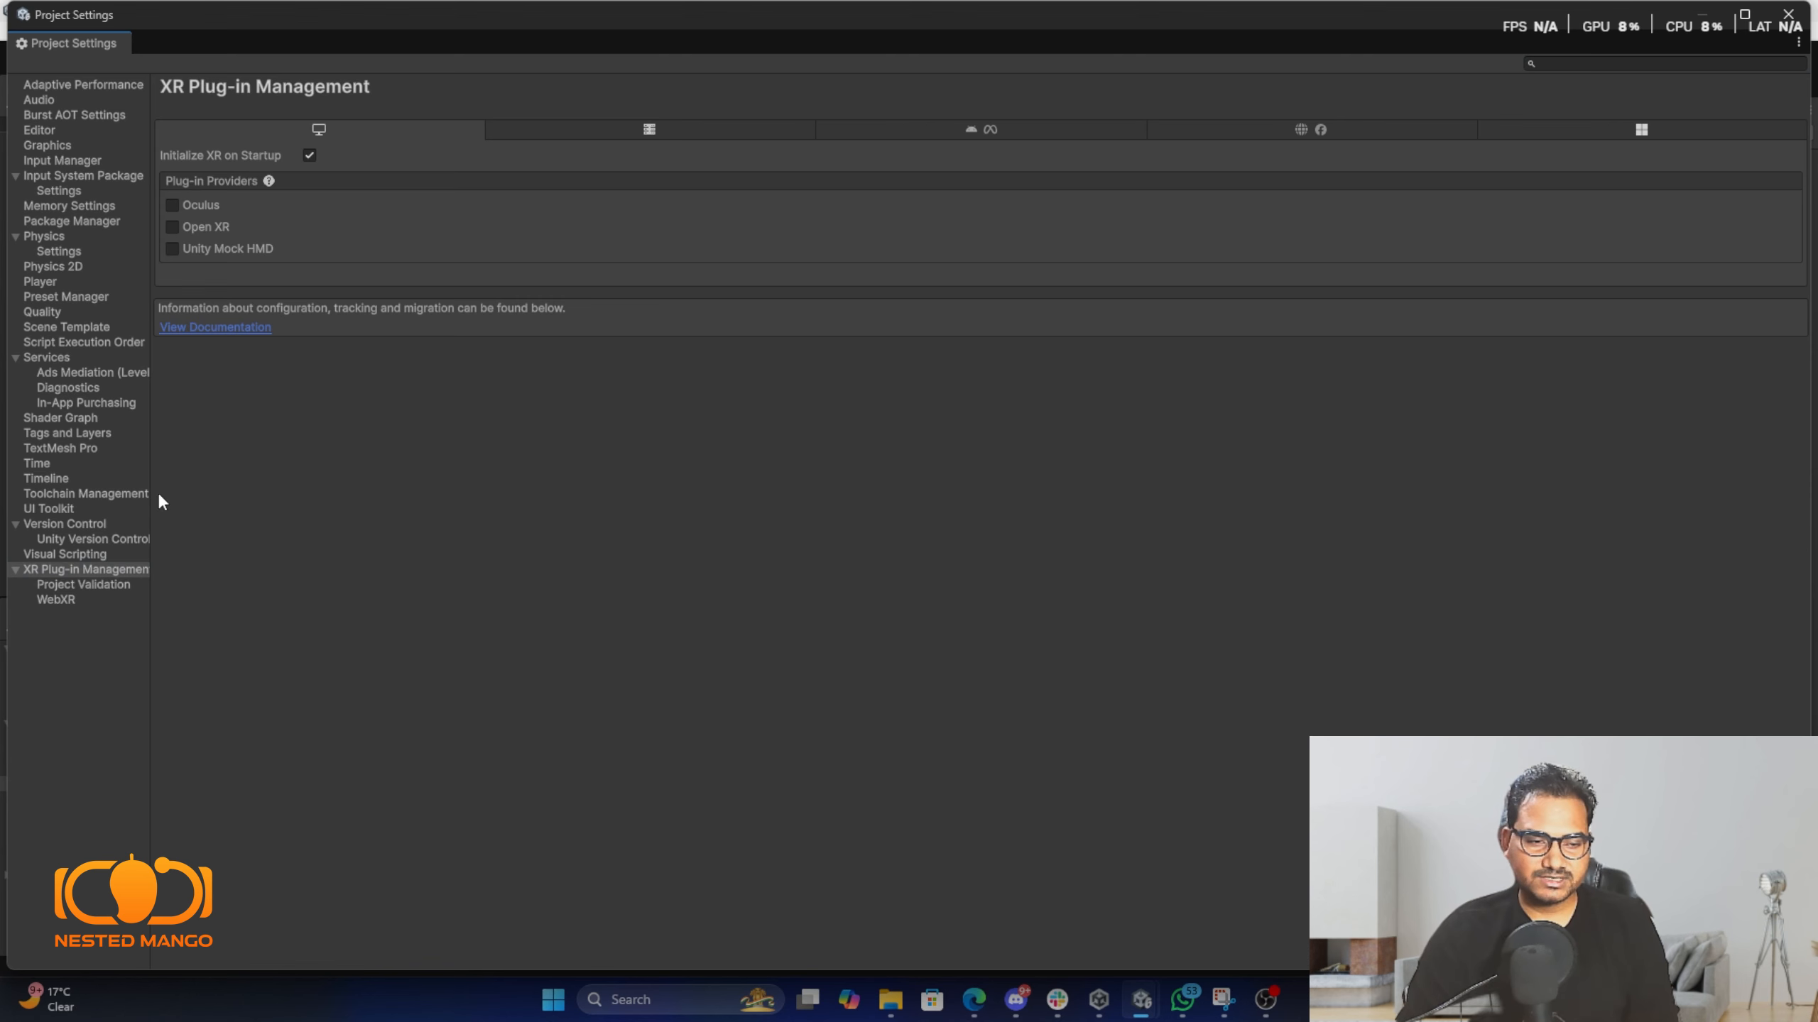
left_click(68, 584)
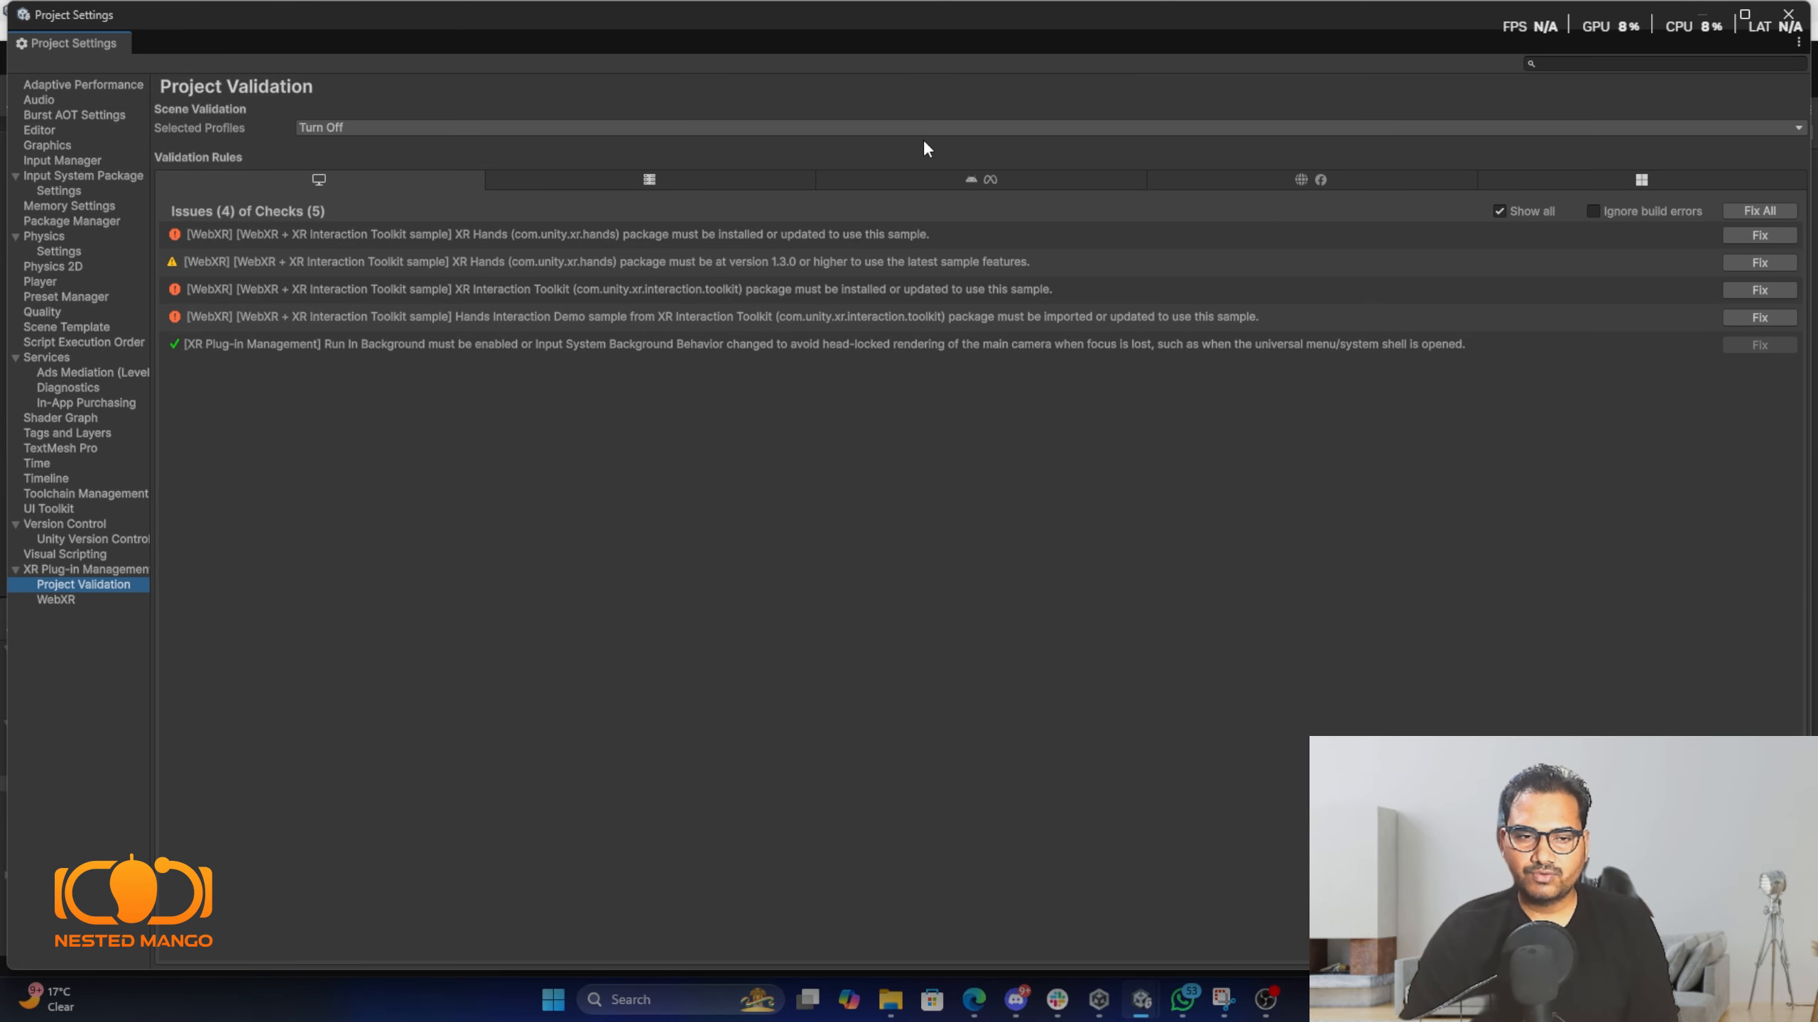
left_click(1306, 176)
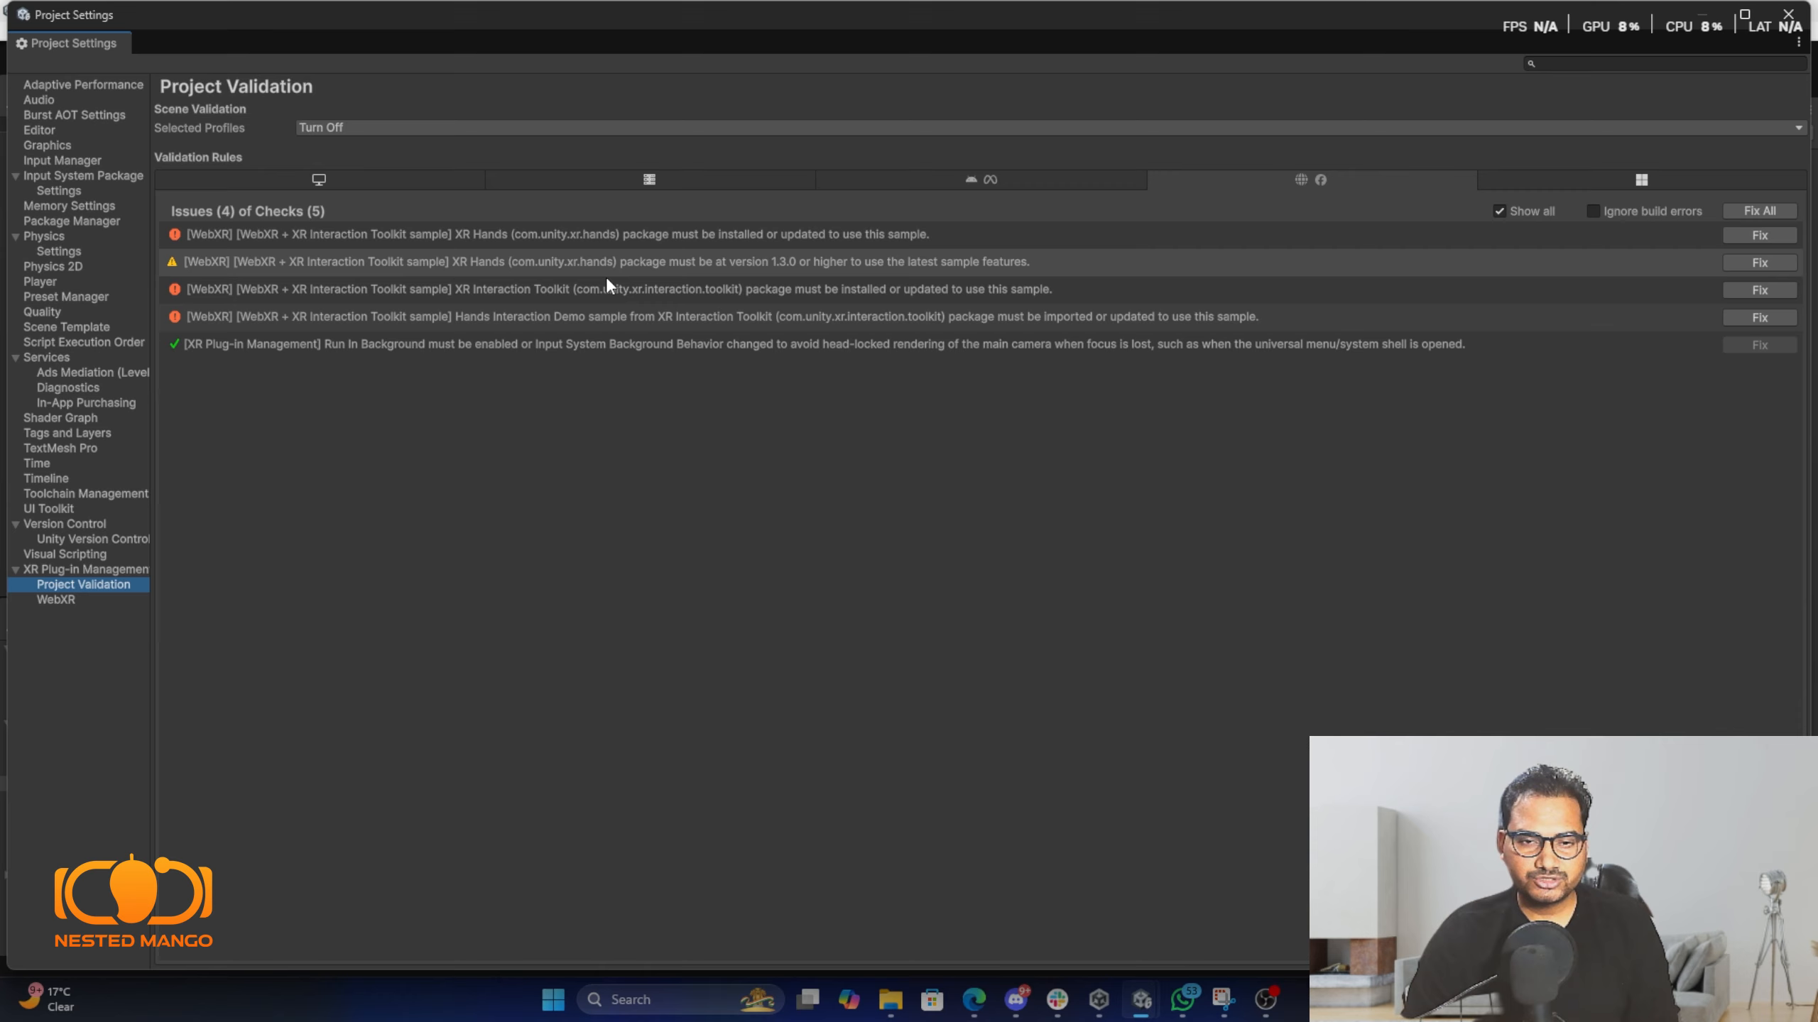
left_click(1766, 213)
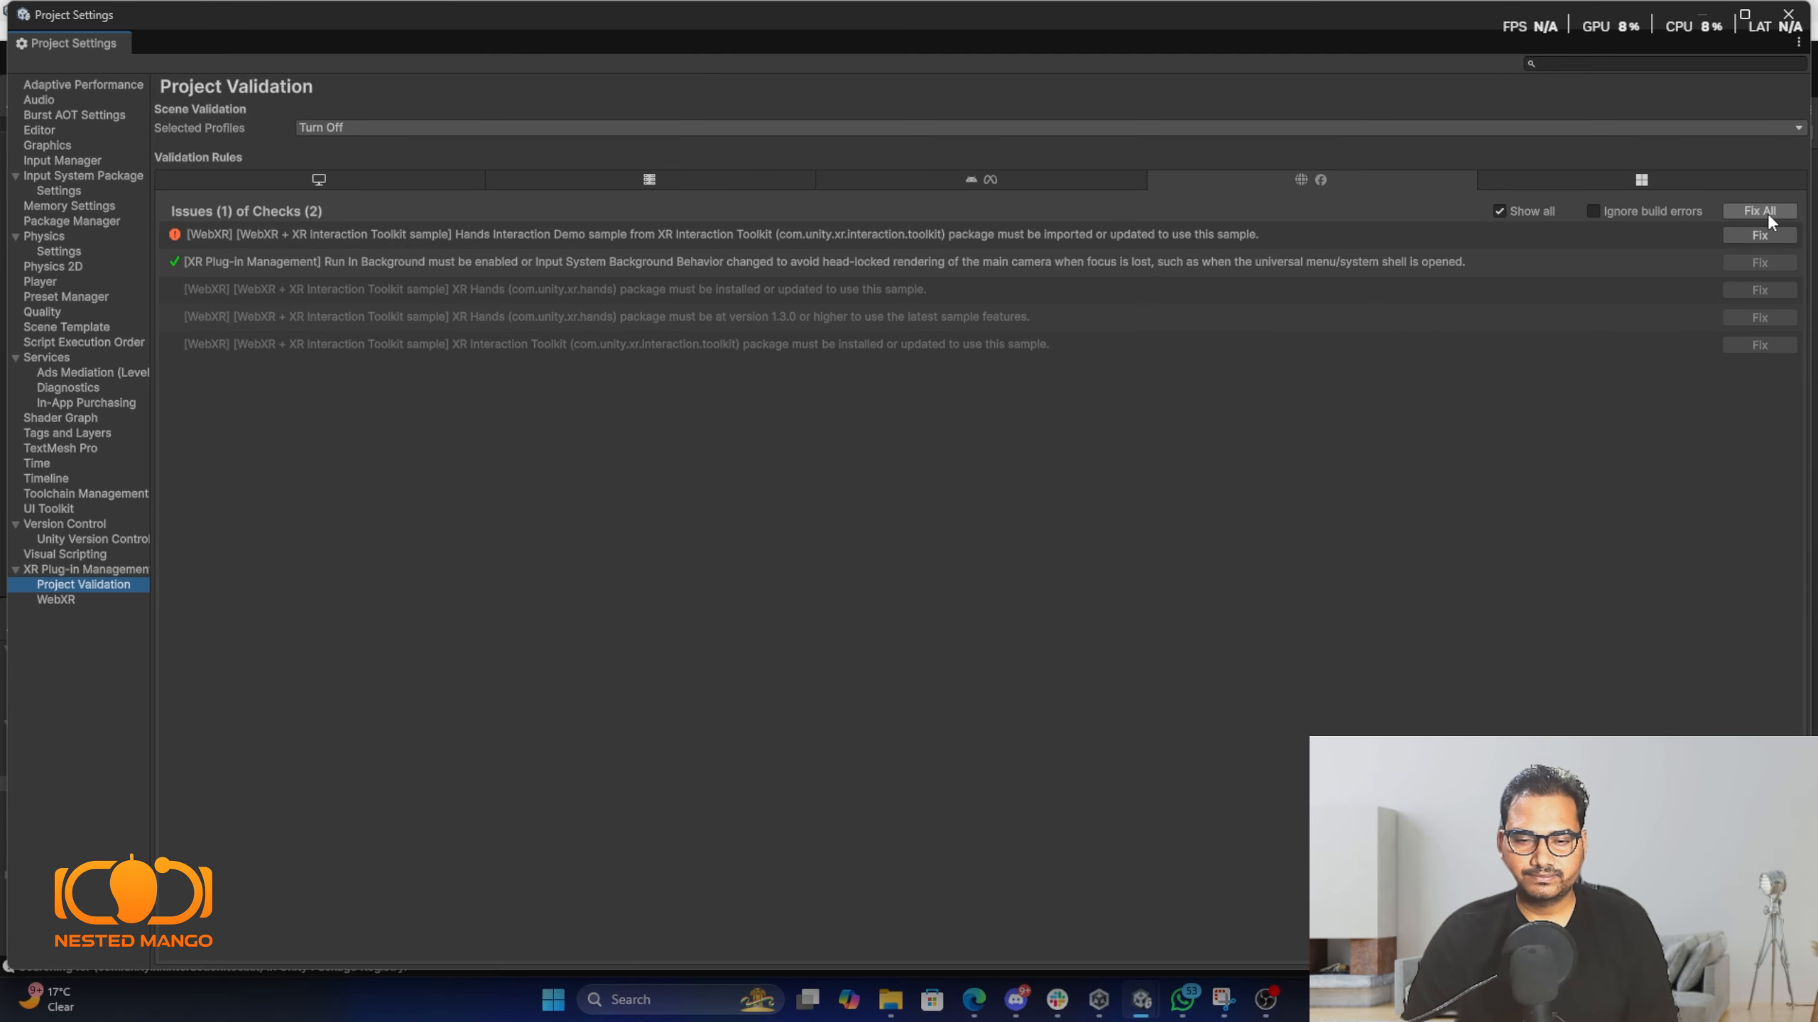
left_click(1766, 212)
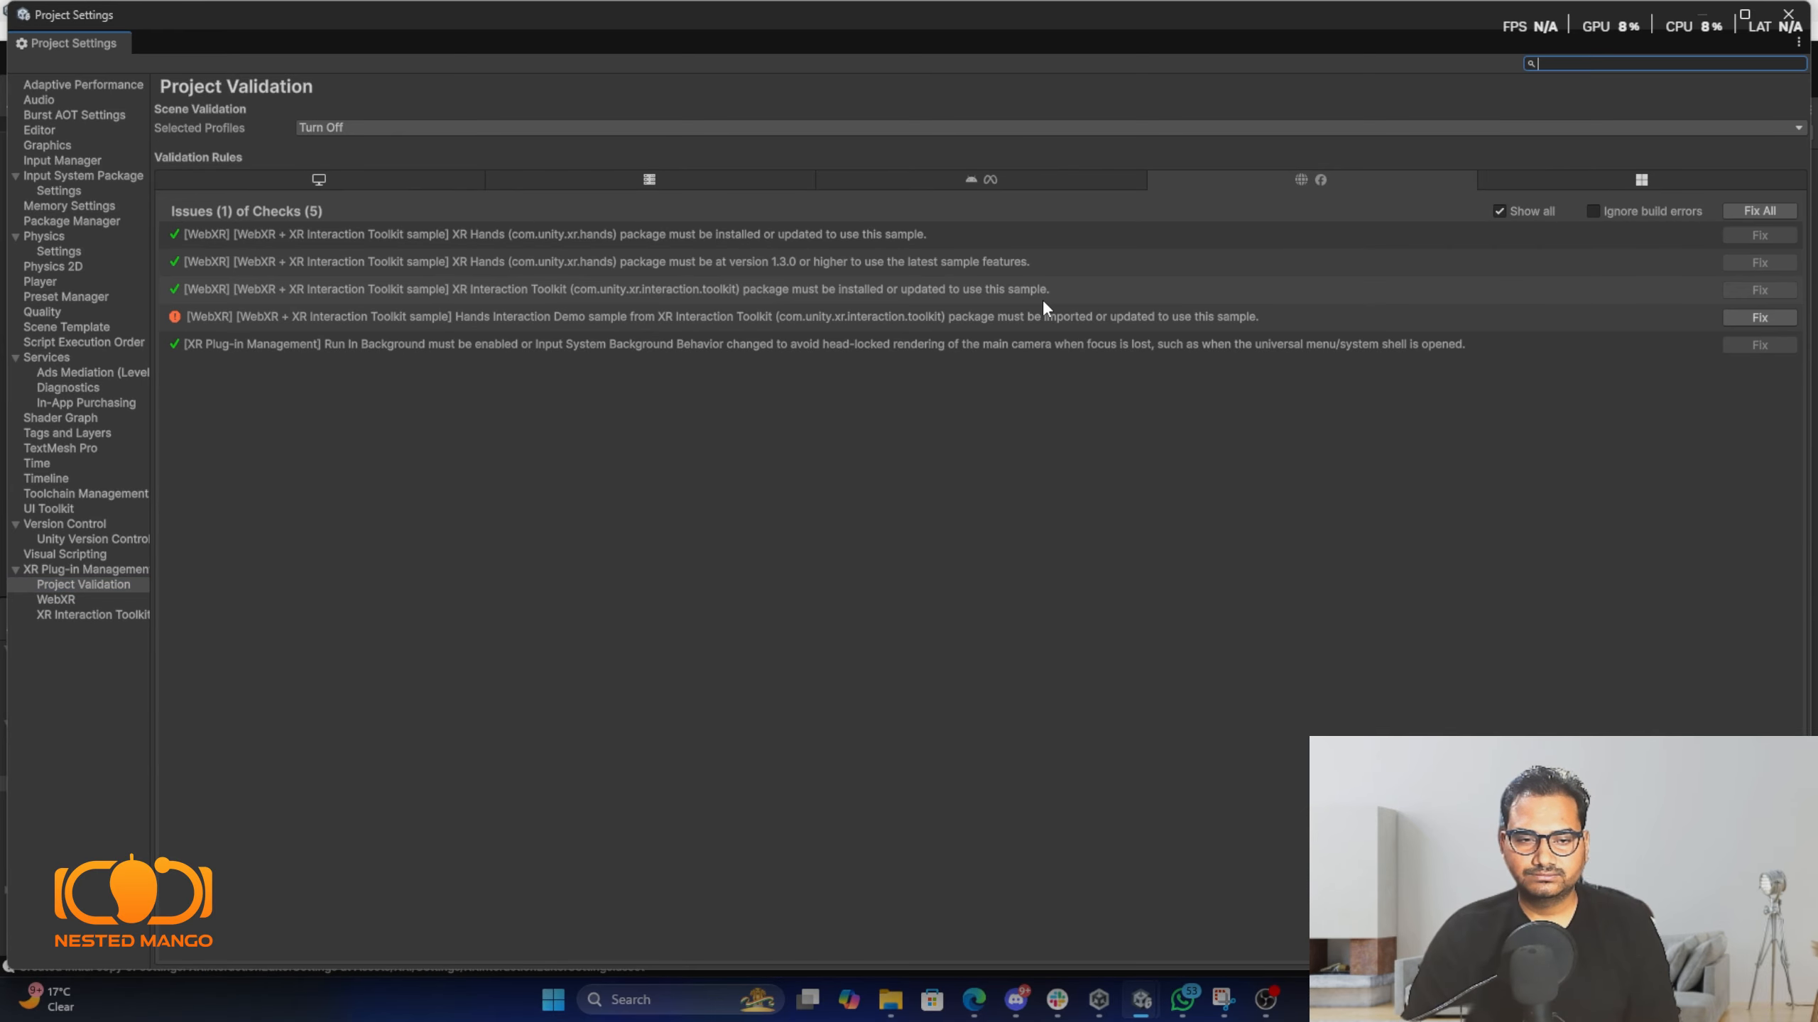
left_click(1757, 209)
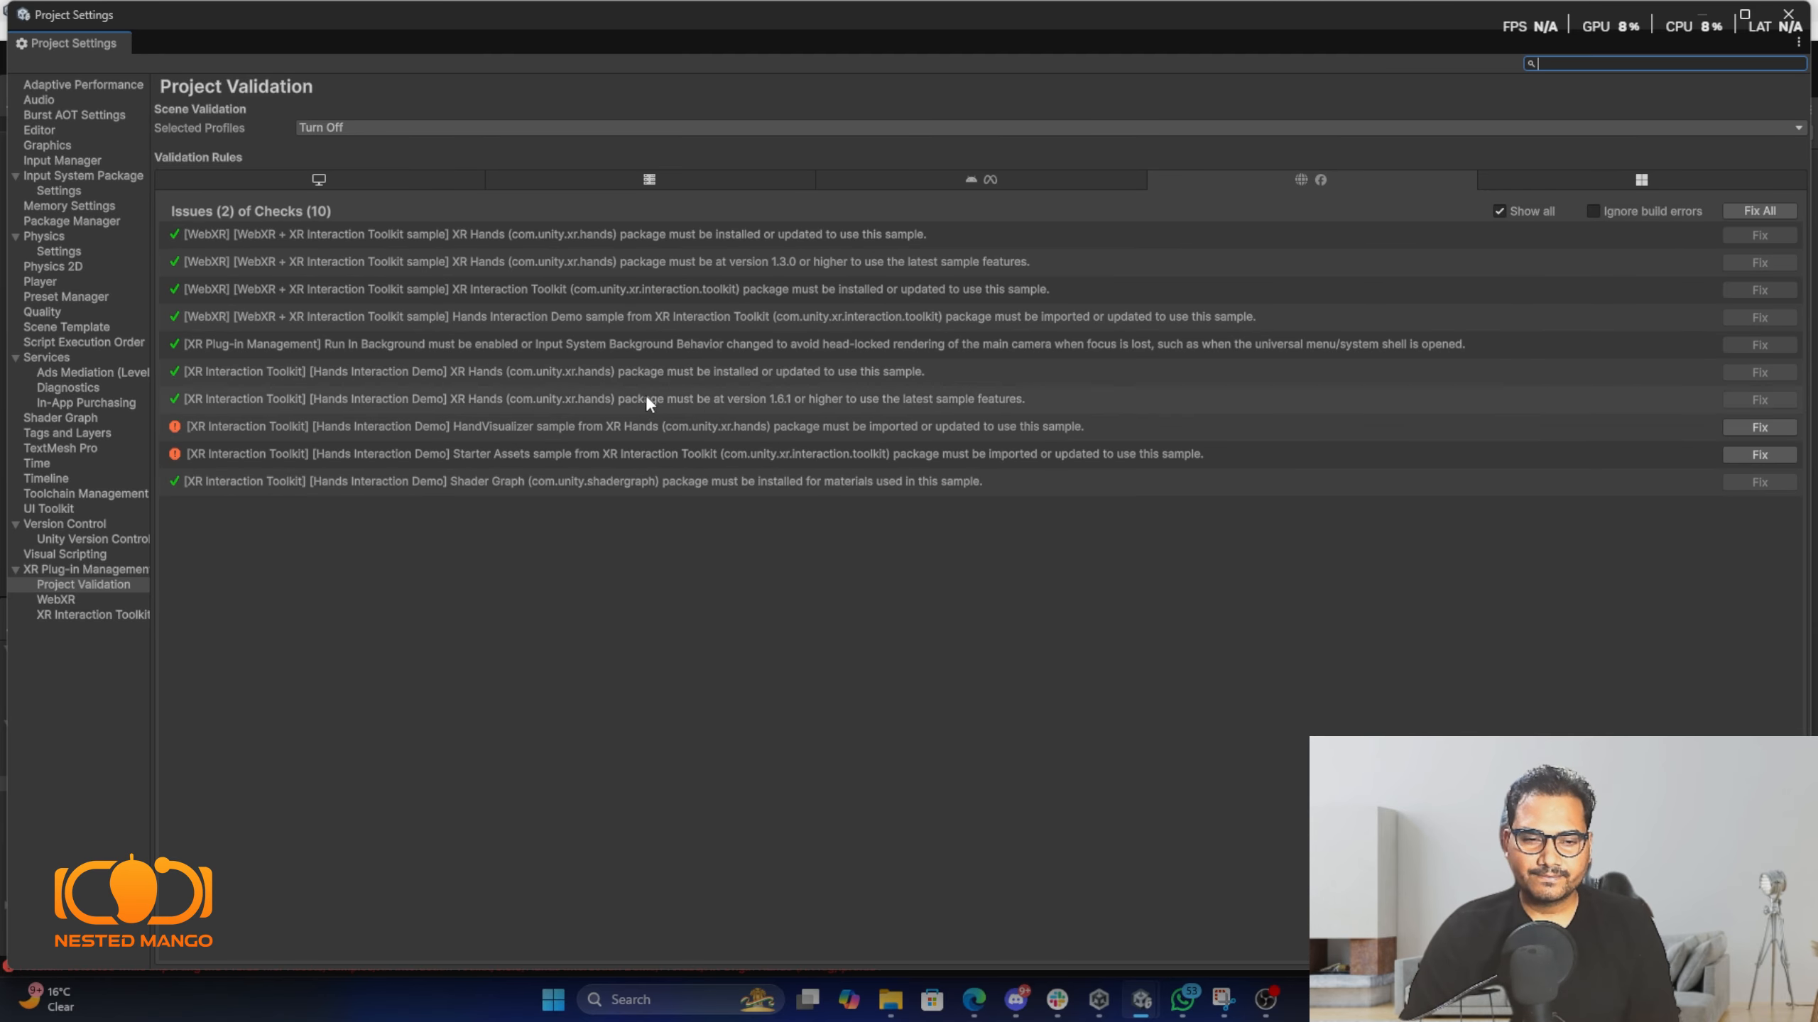
left_click(1740, 217)
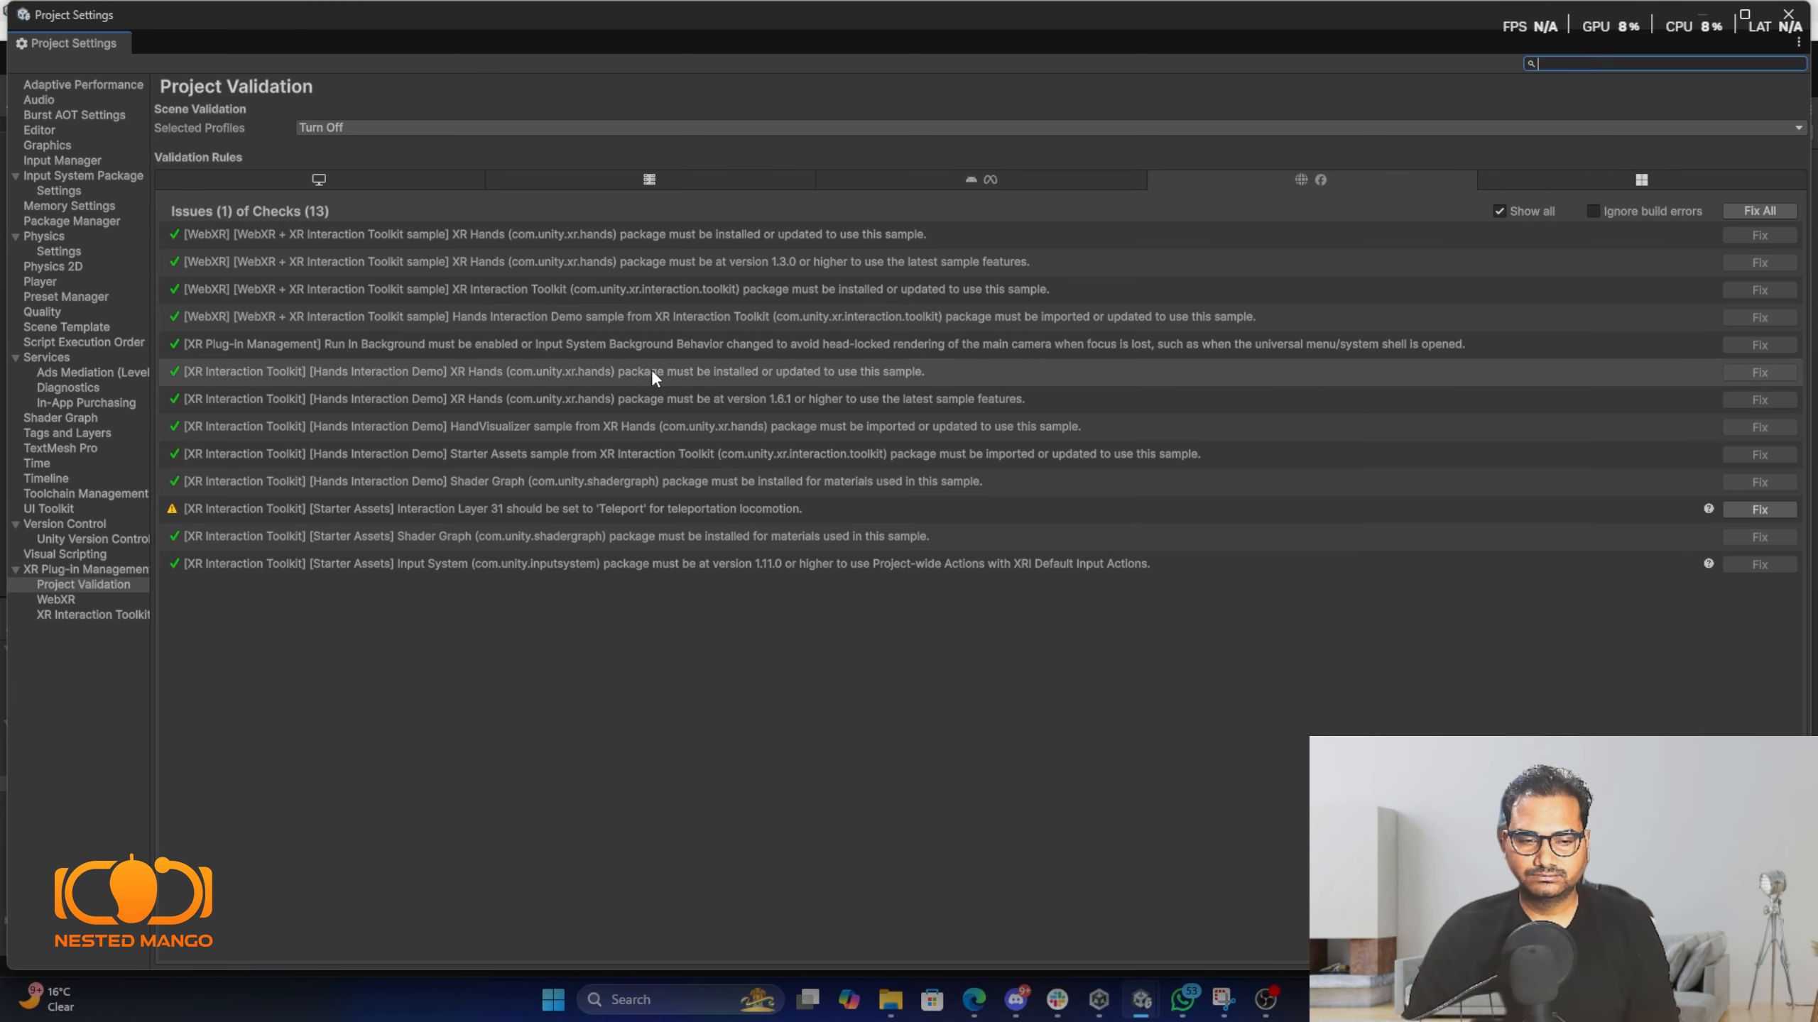
left_click(1754, 215)
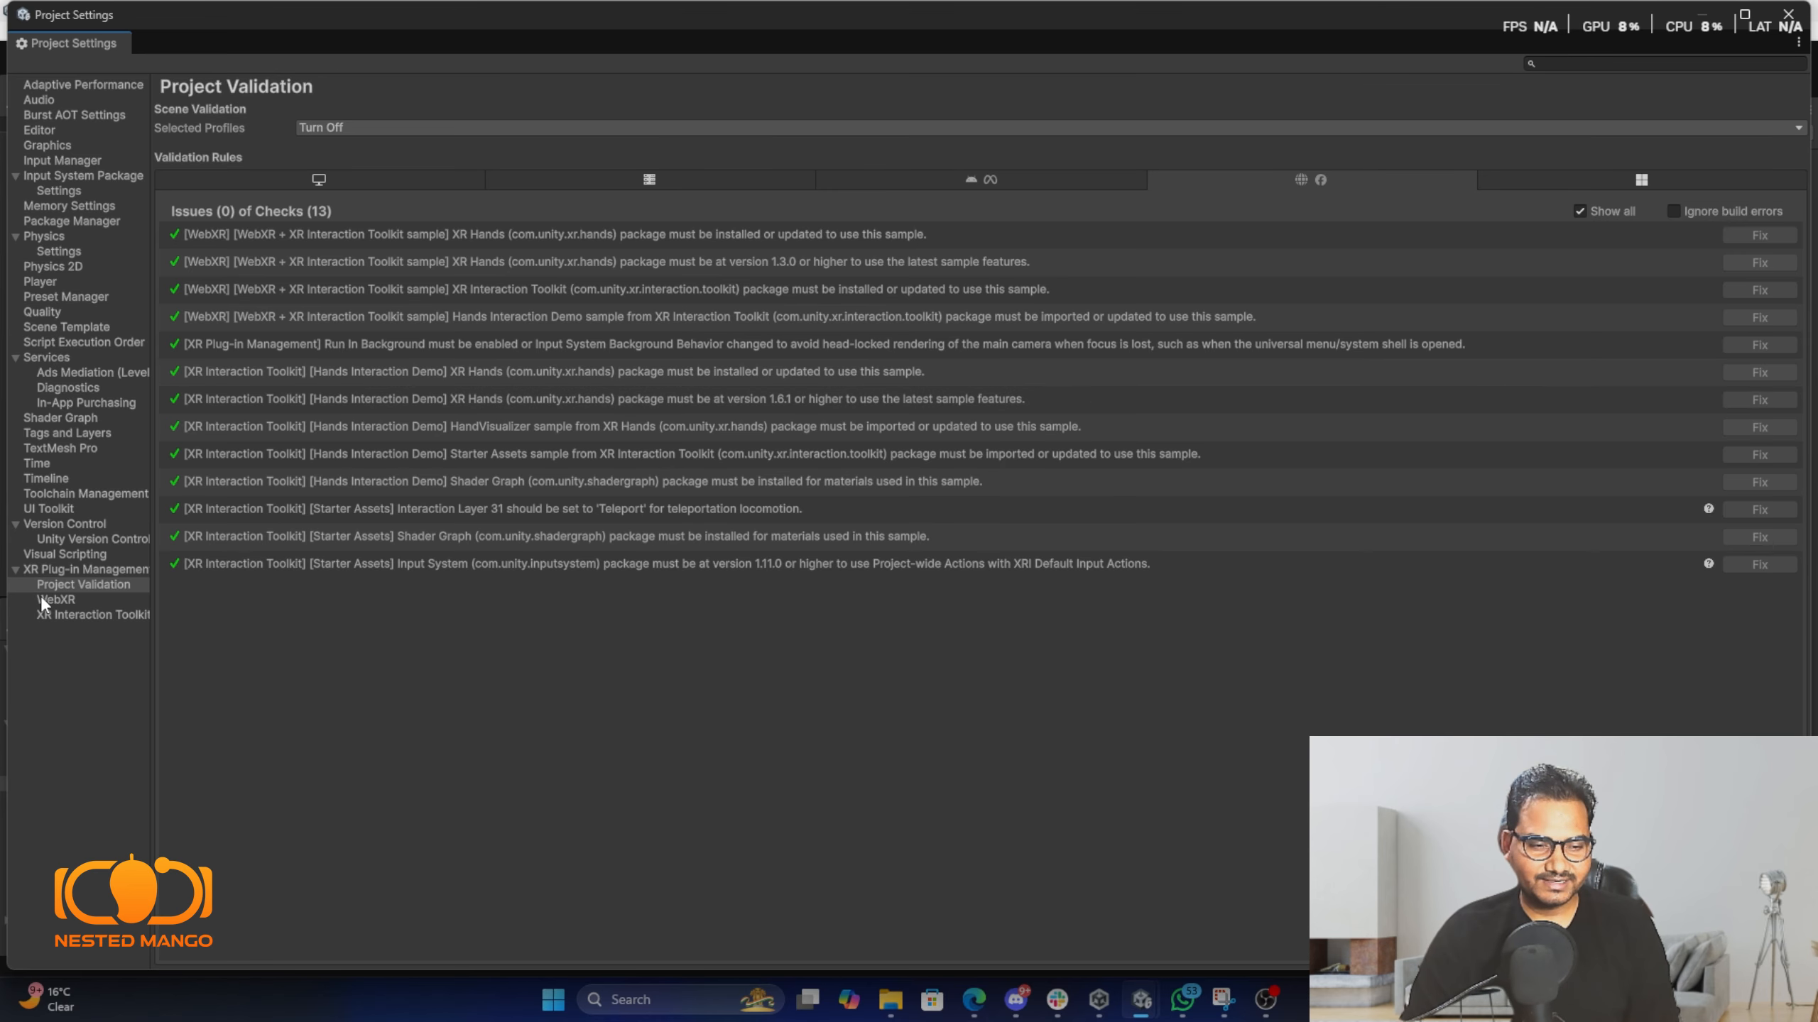
Enable WebXR Export as the web platform's XR plug-in provider and review the WebXR and XR Interaction Toolkit settings.
left_click(77, 570)
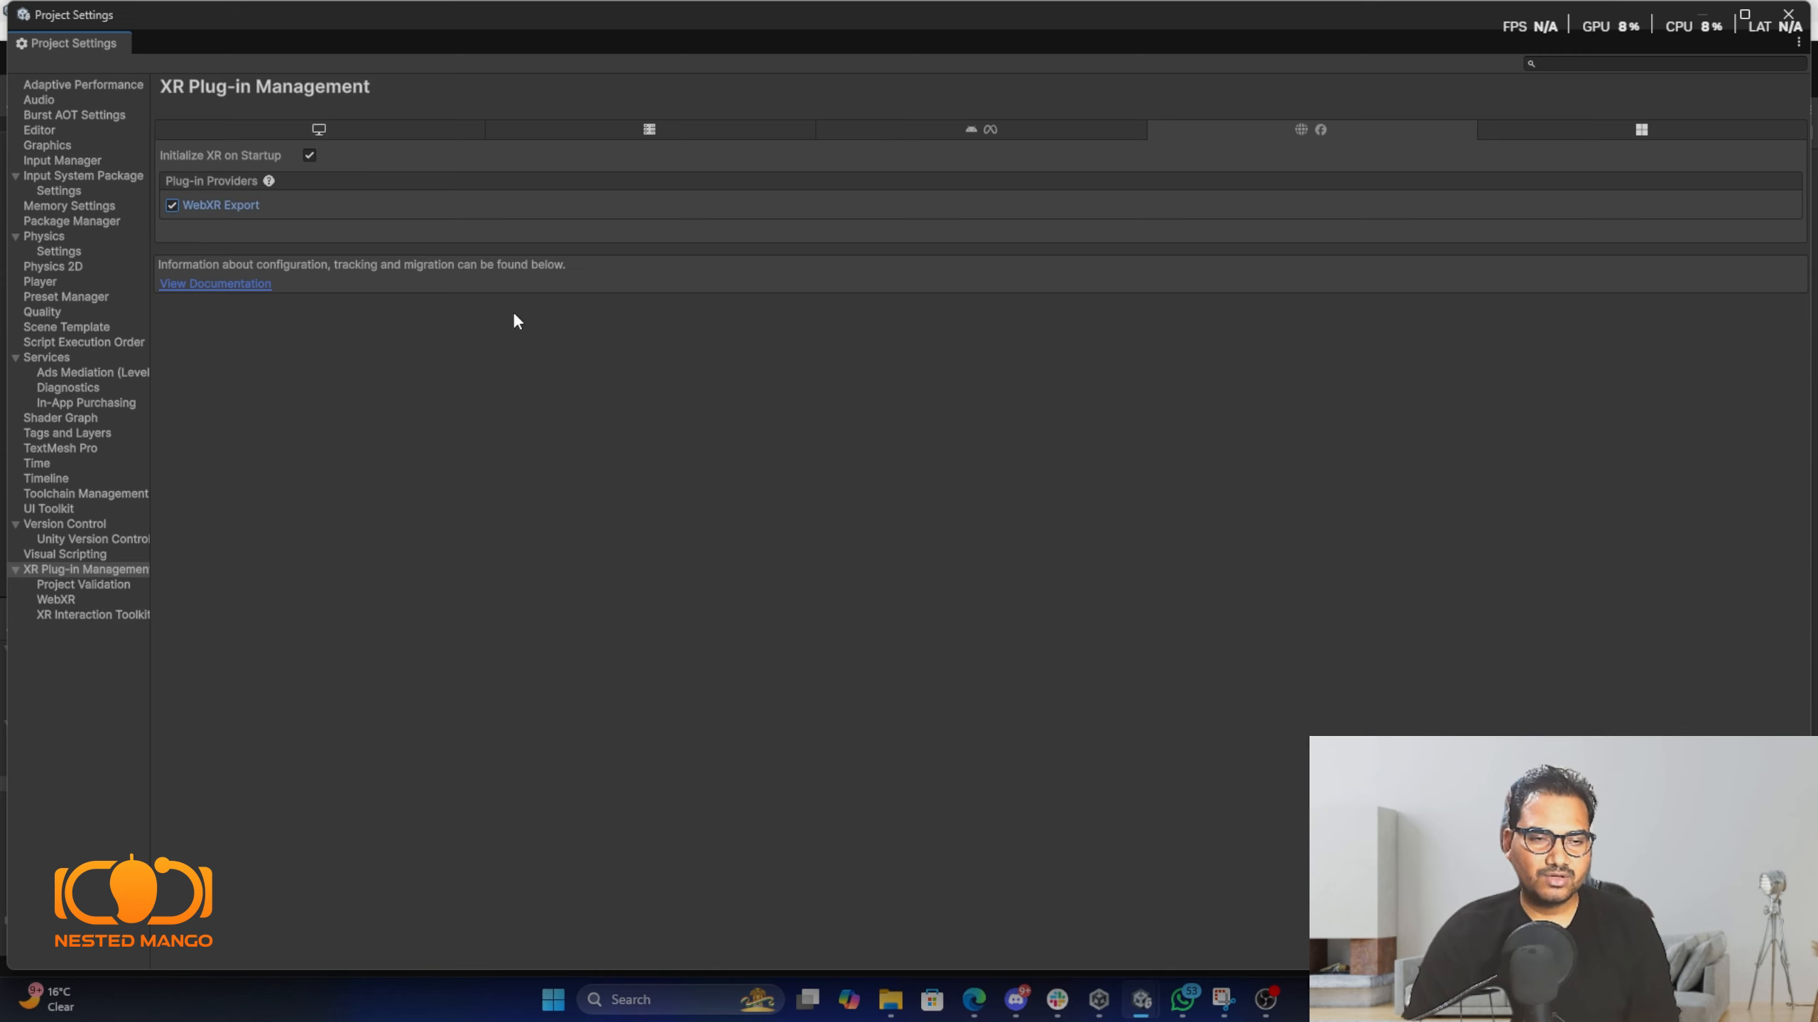
left_click(60, 599)
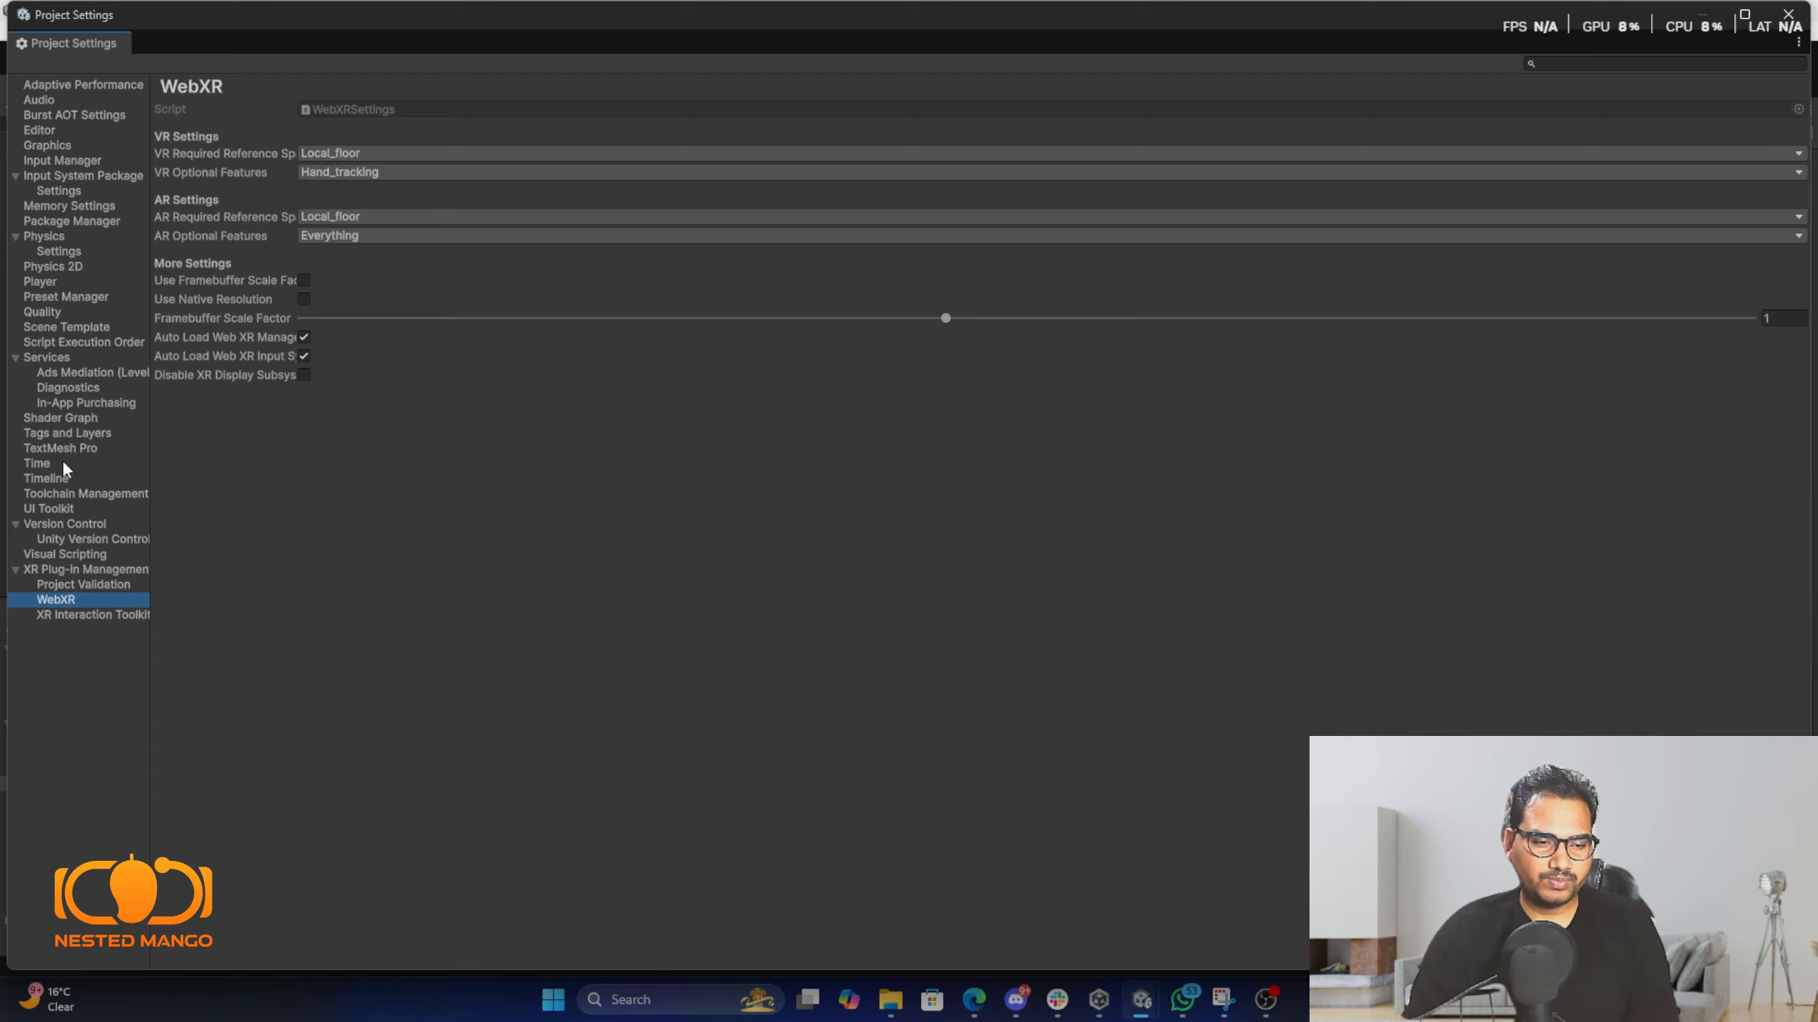
left_click(63, 615)
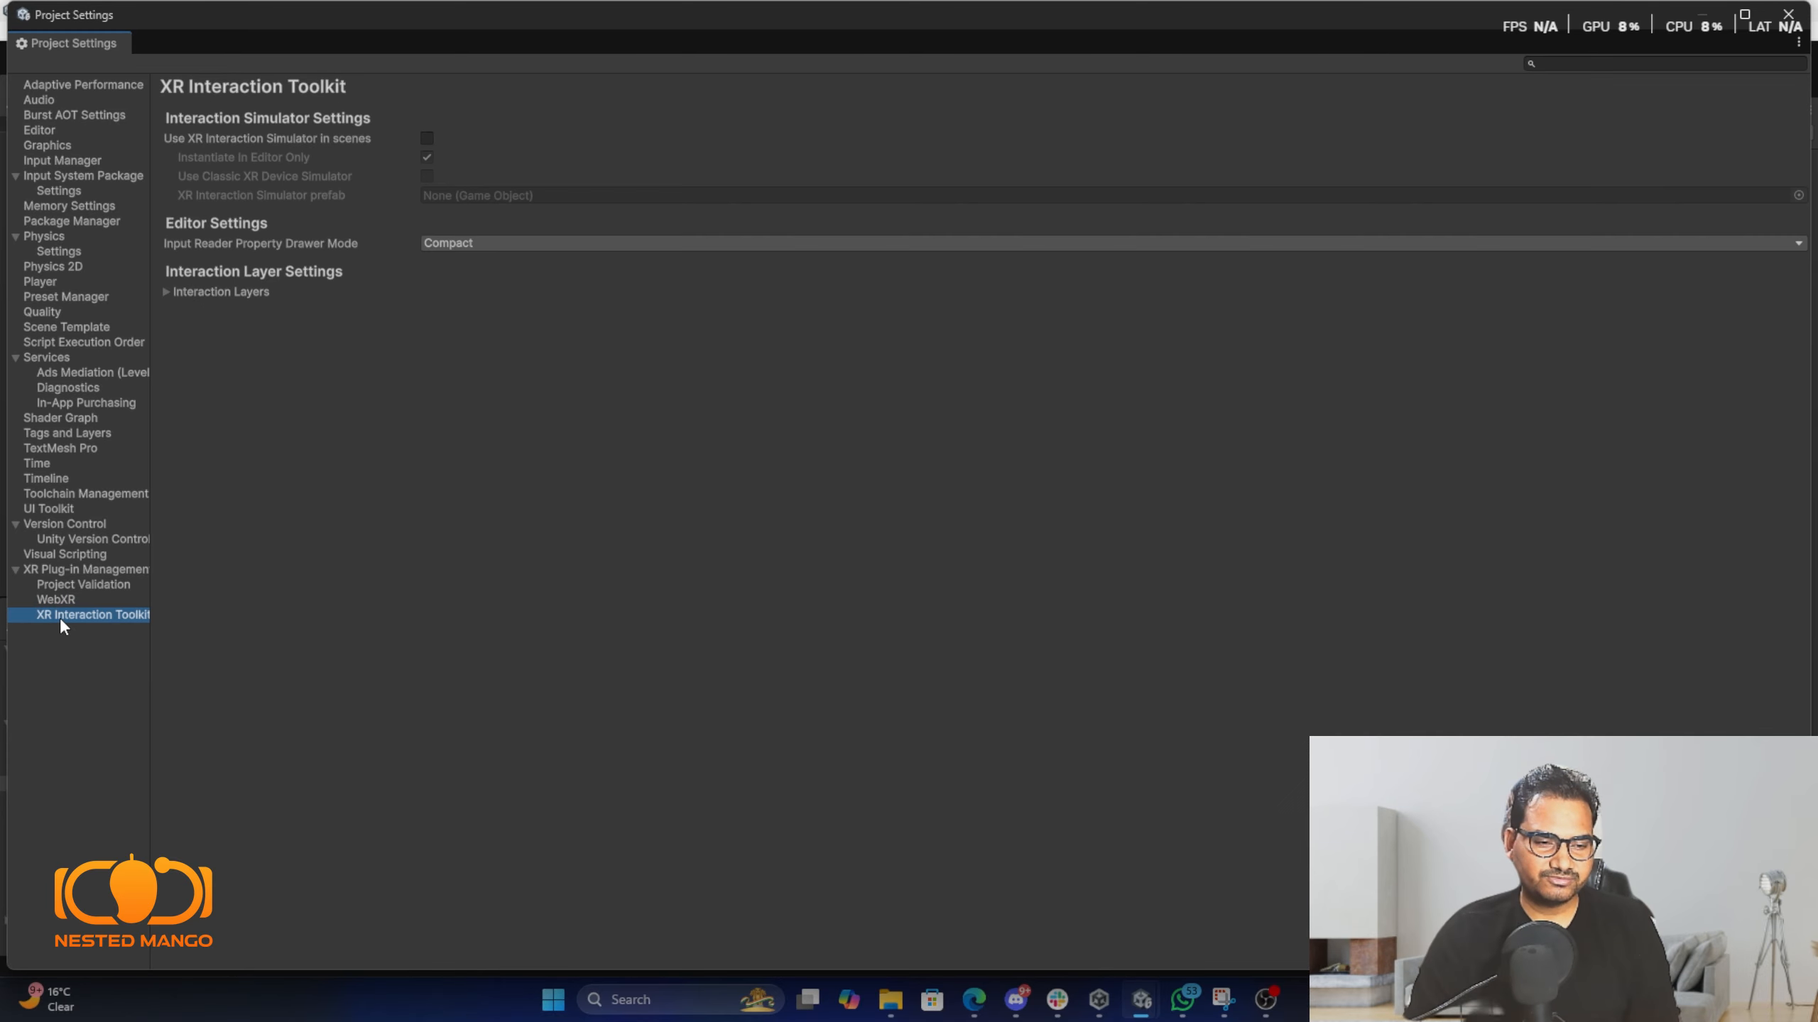
left_click(84, 570)
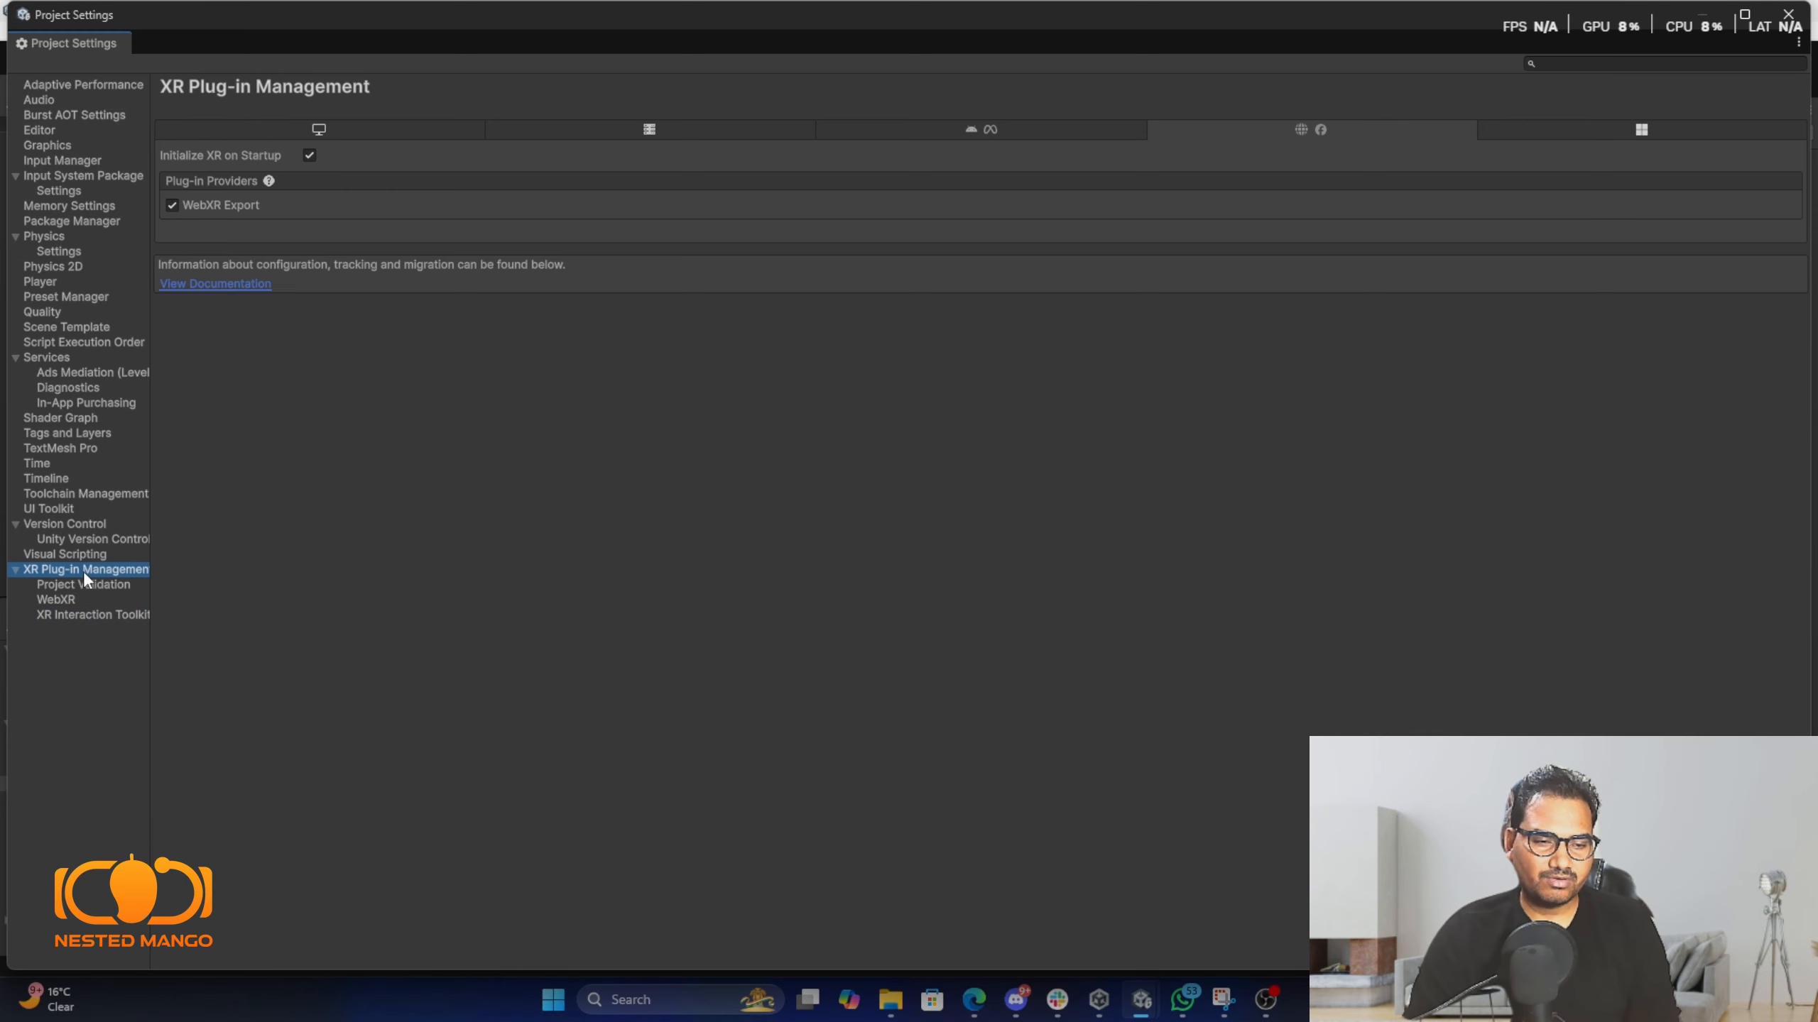
Close the Project Settings and Package Manager windows.
left_click(1799, 42)
left_click(1645, 83)
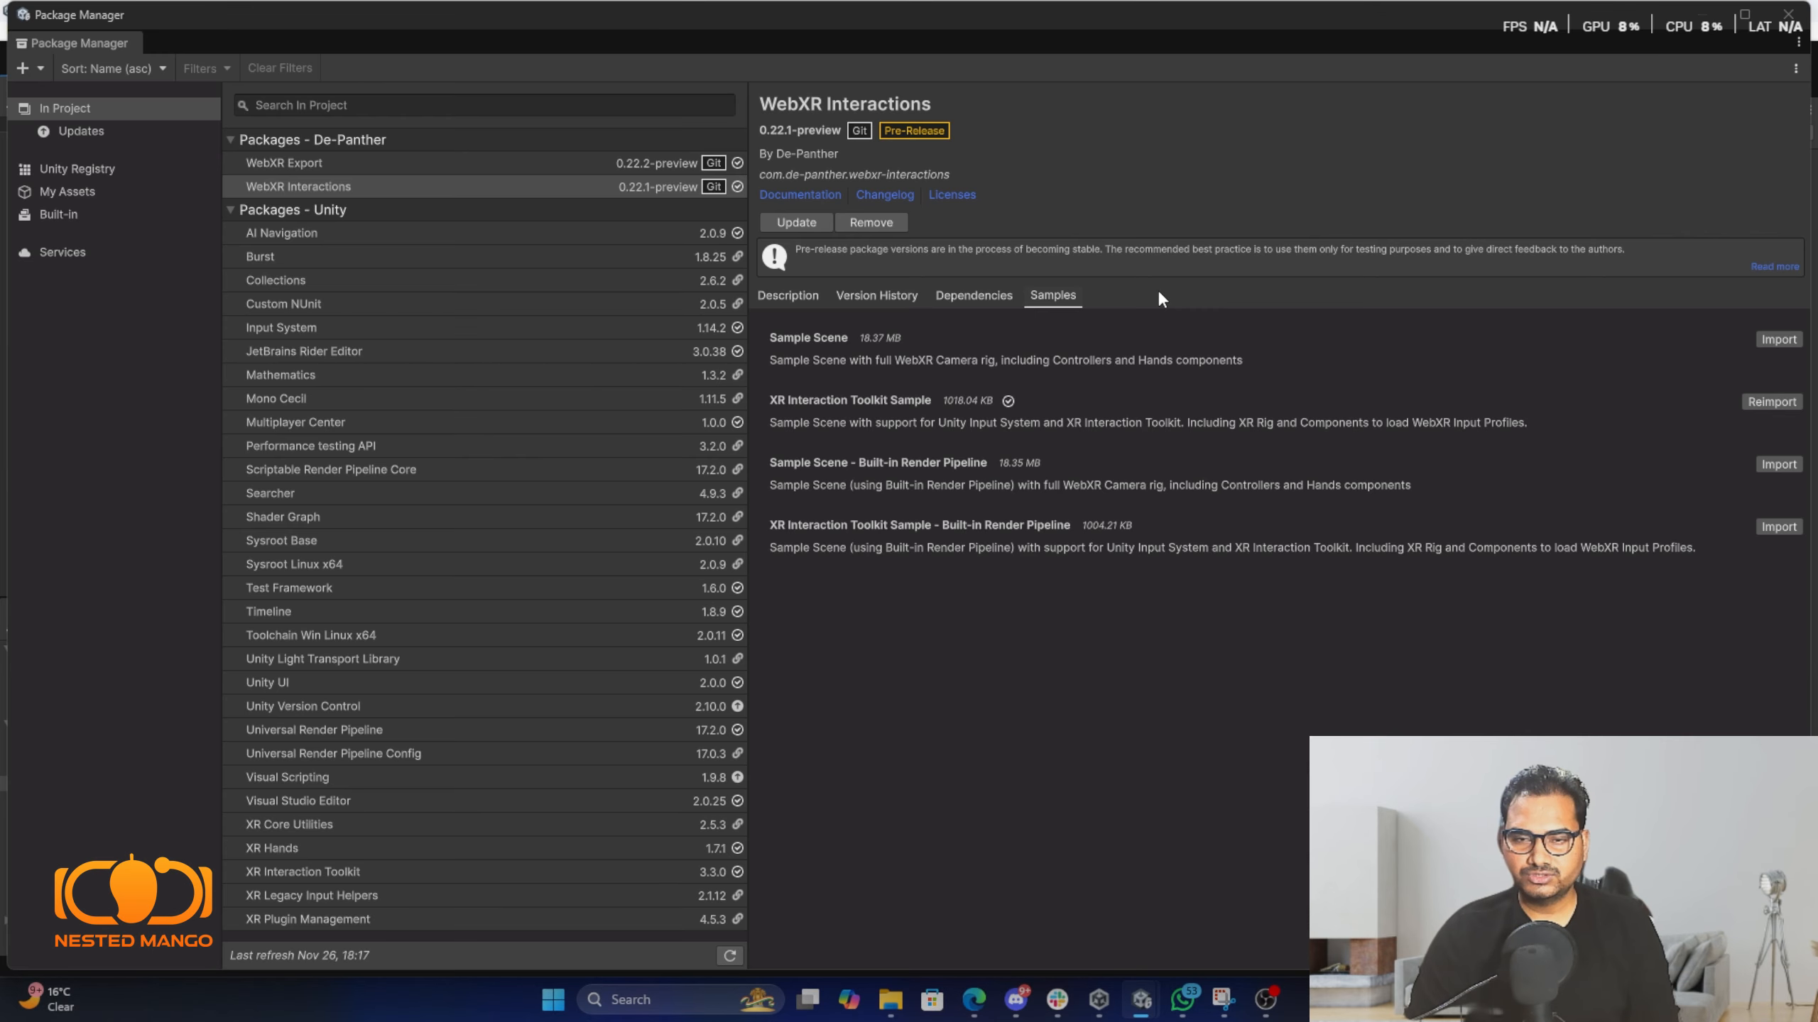
left_click(1798, 42)
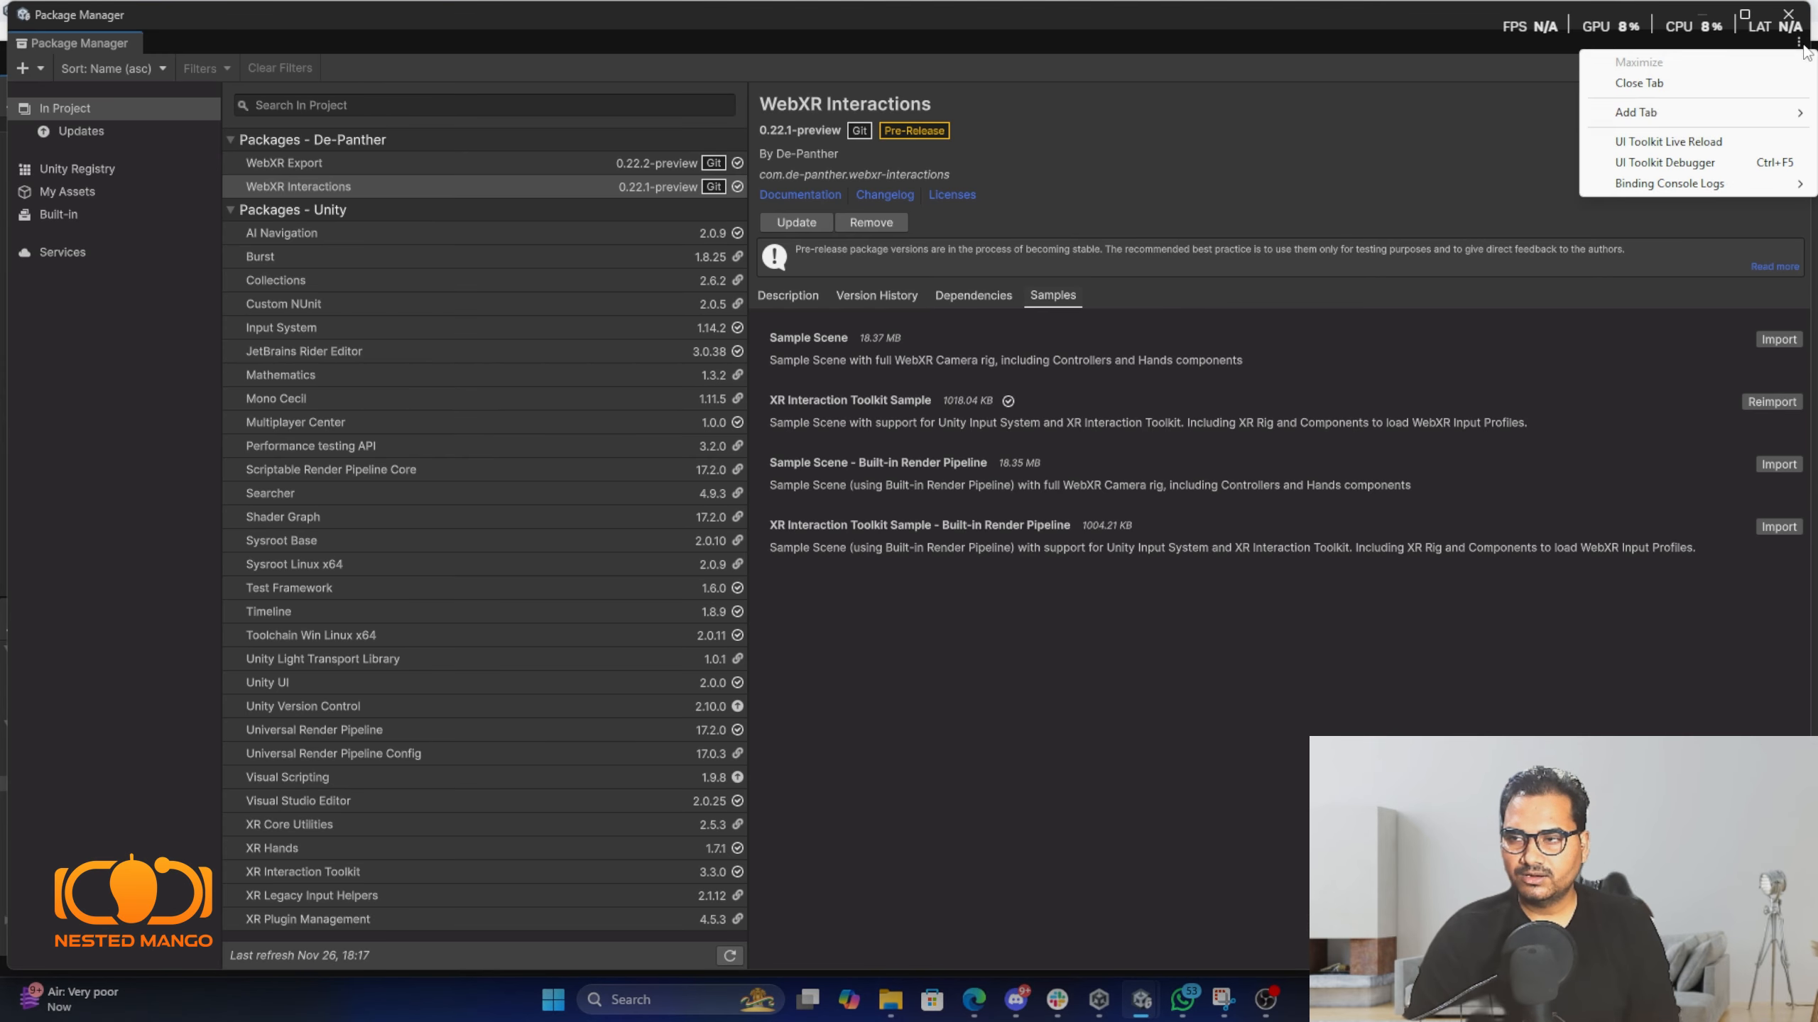
left_click(1631, 85)
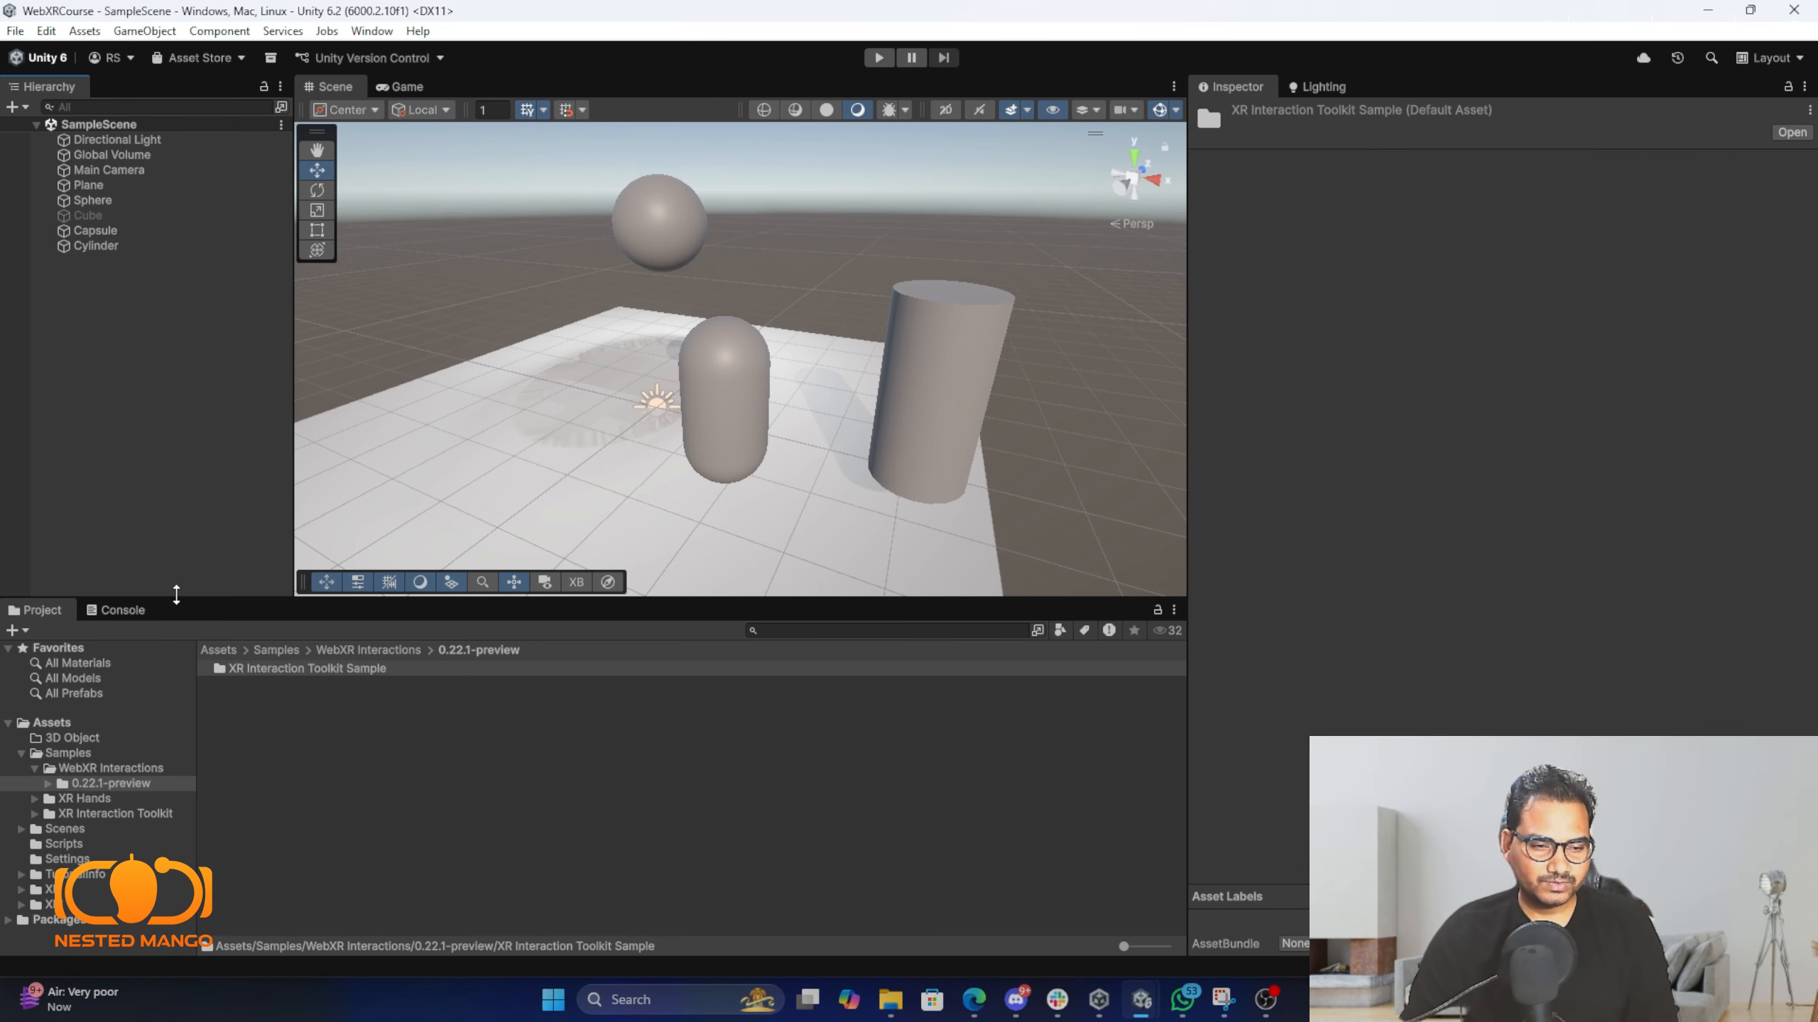
Show the Console and copy the WebXR package's WebGLTemplates into the project, accepting the possible override of existing template files.
left_click(120, 614)
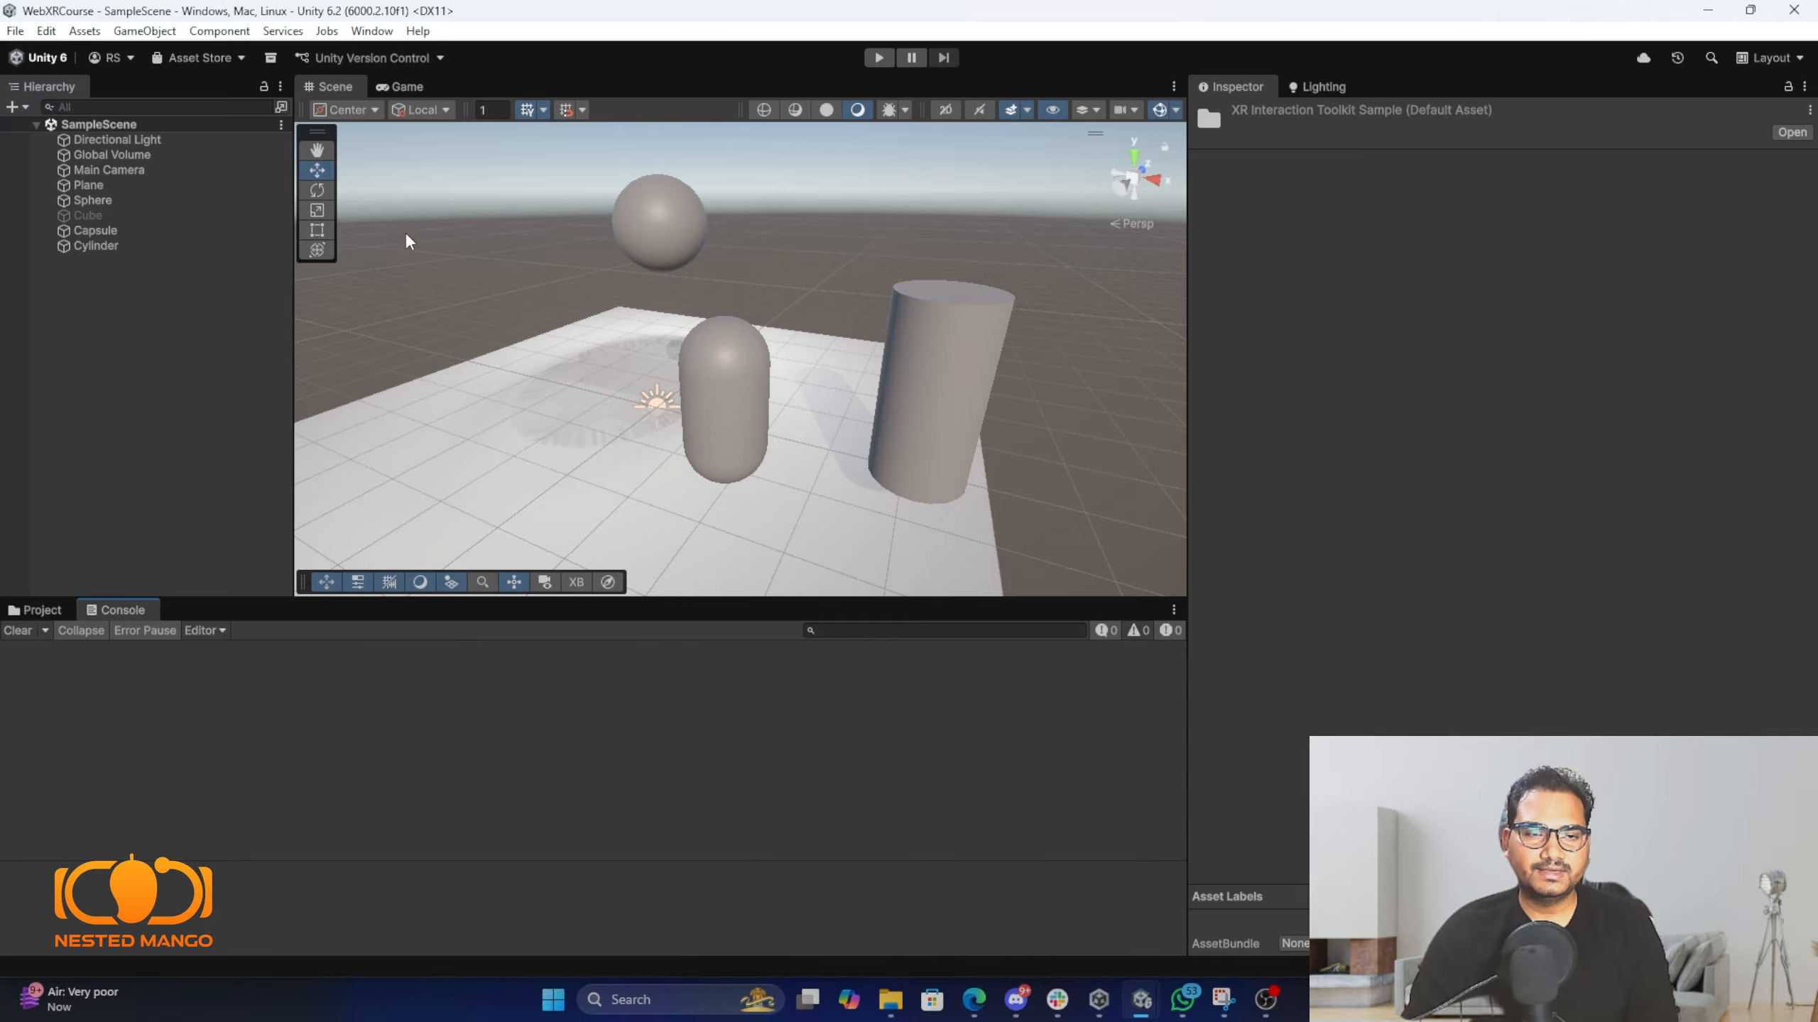
left_click(371, 31)
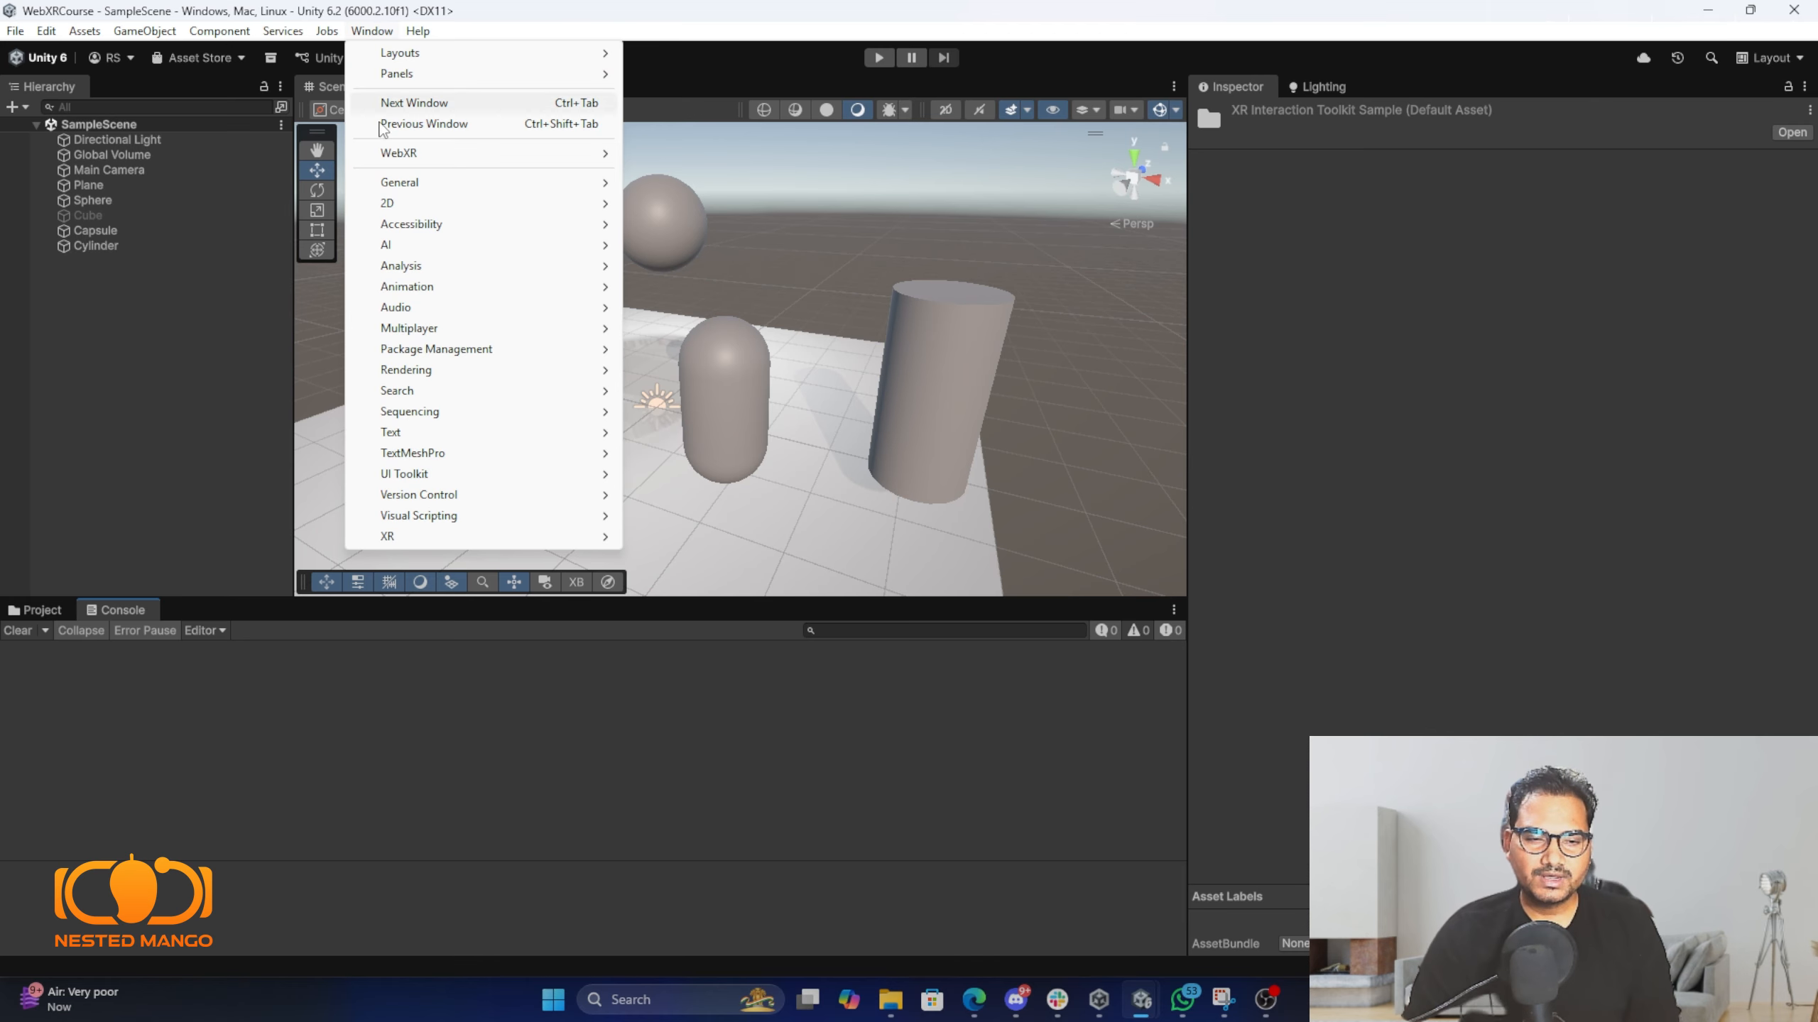
mouse_move(410, 161)
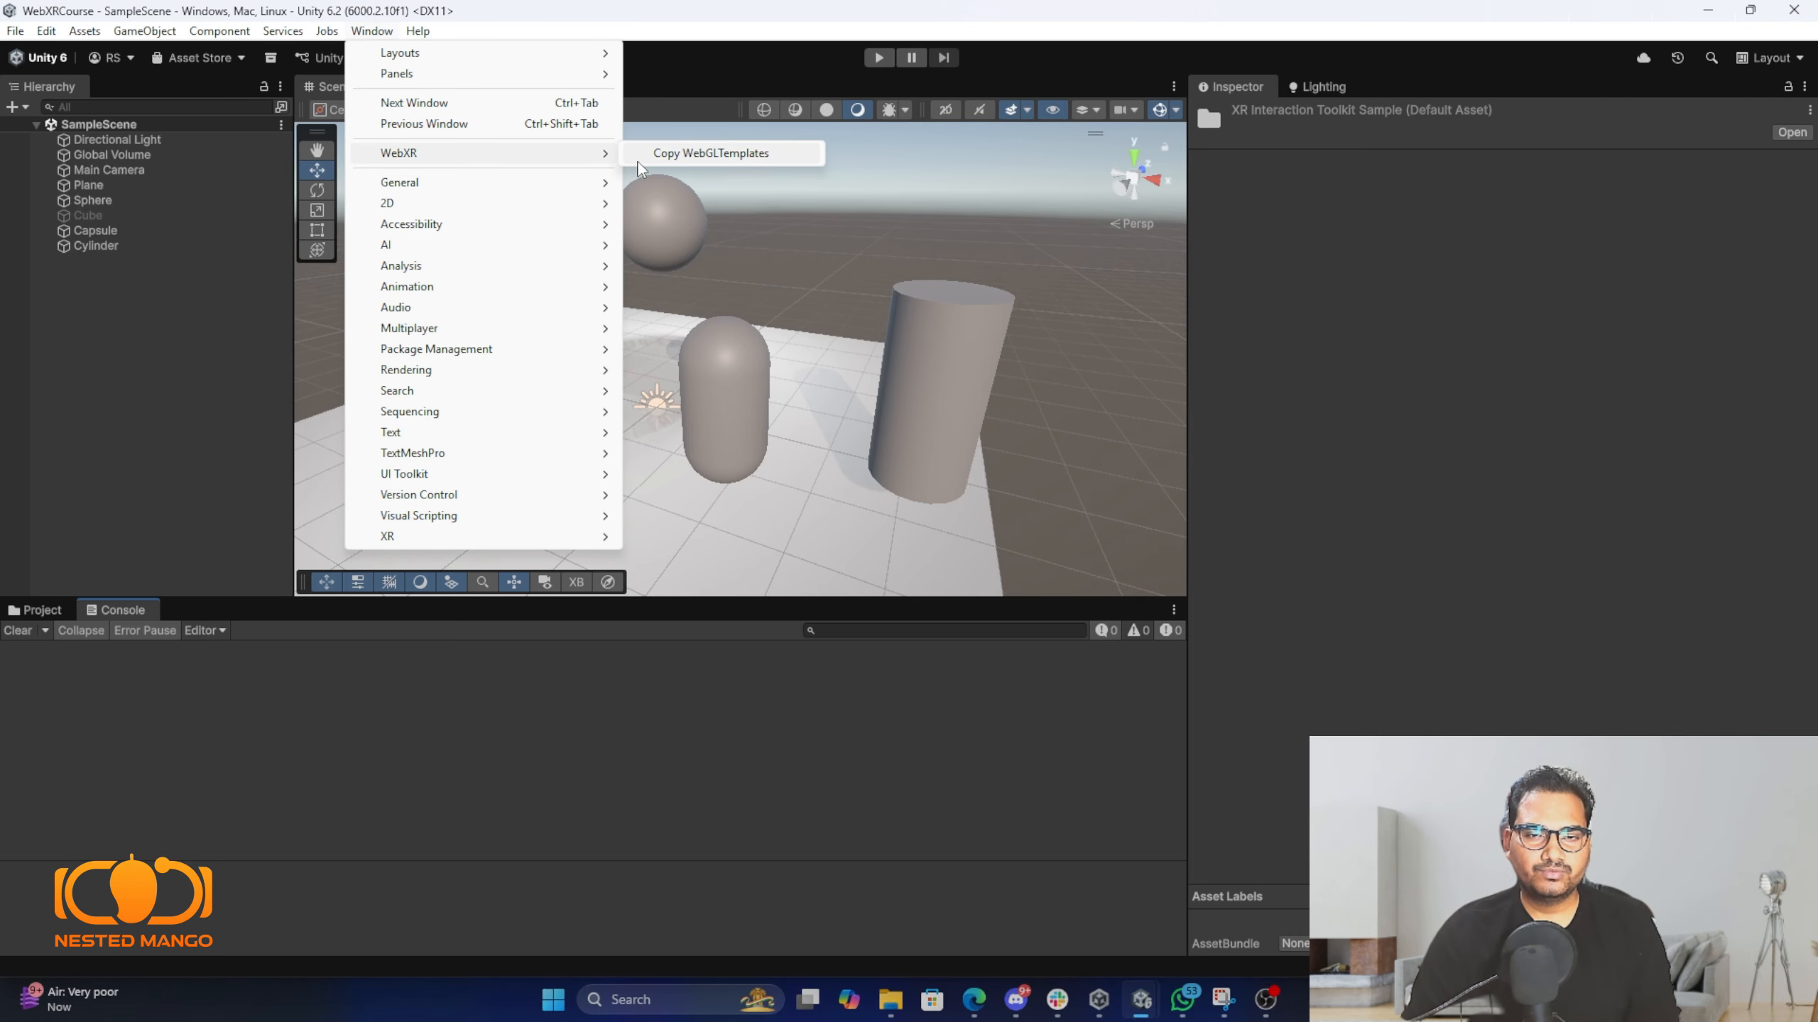
left_click(737, 155)
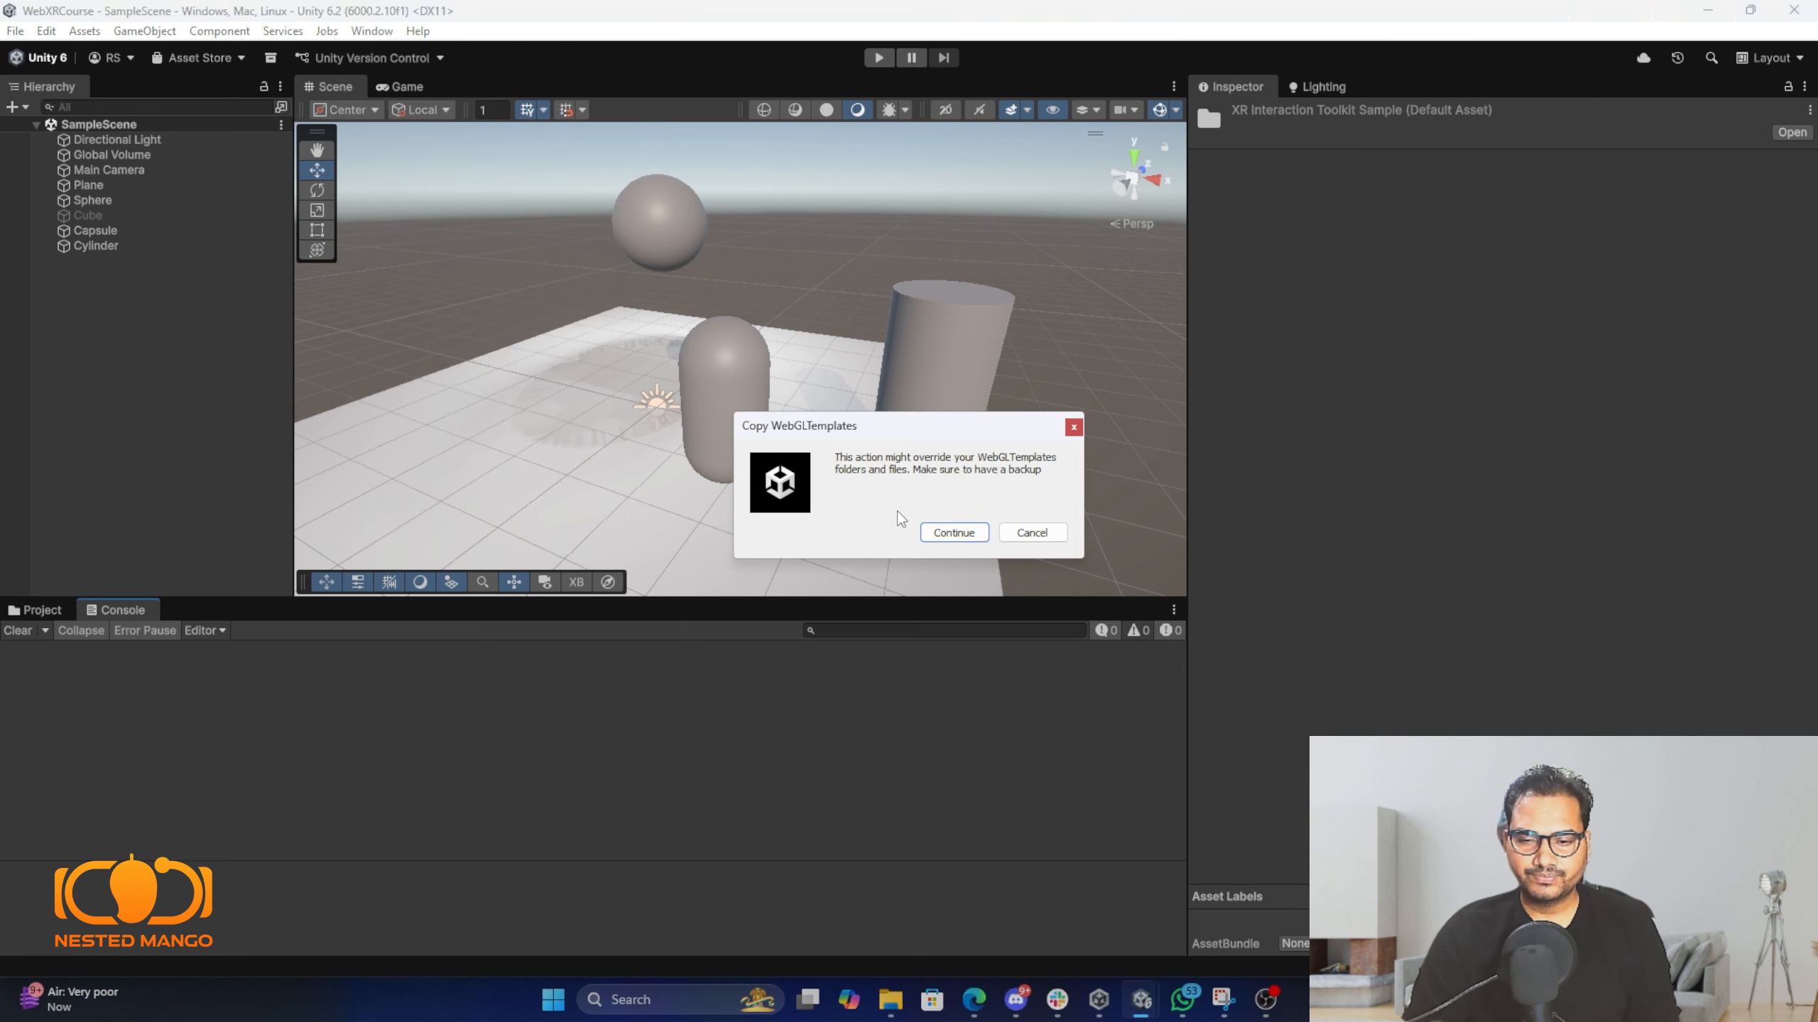
left_click(948, 533)
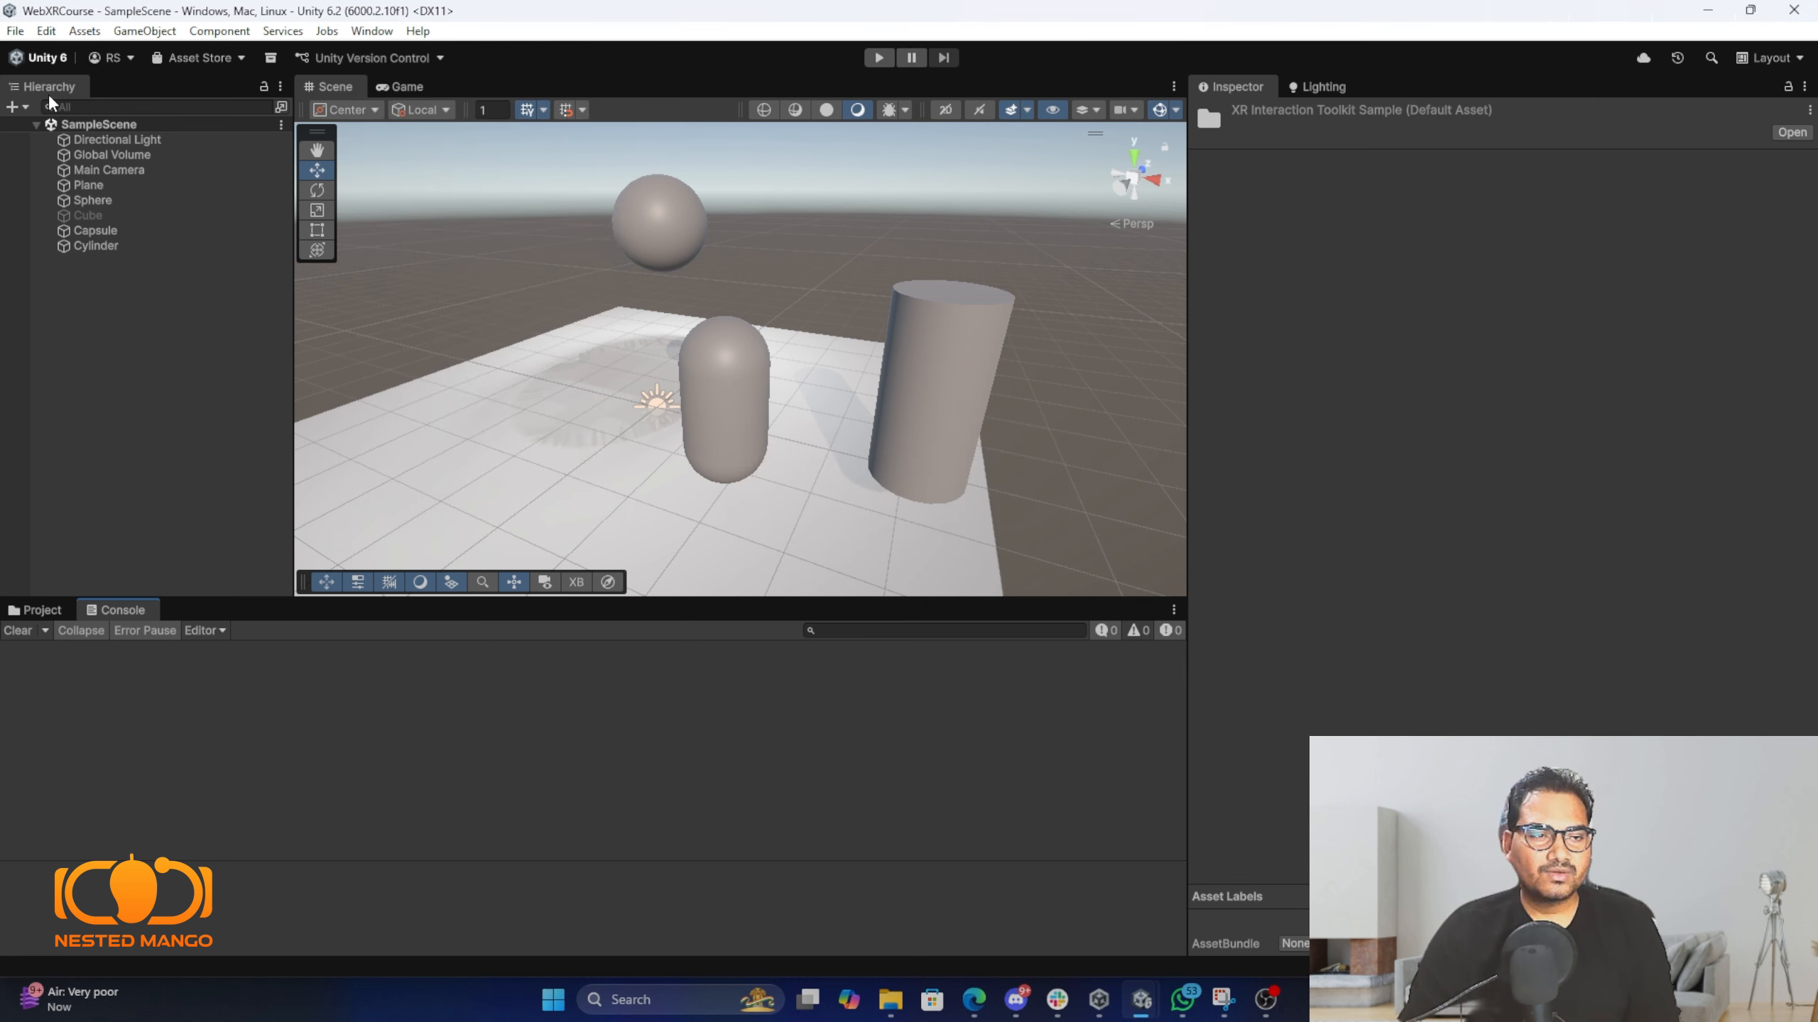
Switch the project's active build platform to Web and check the shared scene list in Build Profiles.
left_click(16, 31)
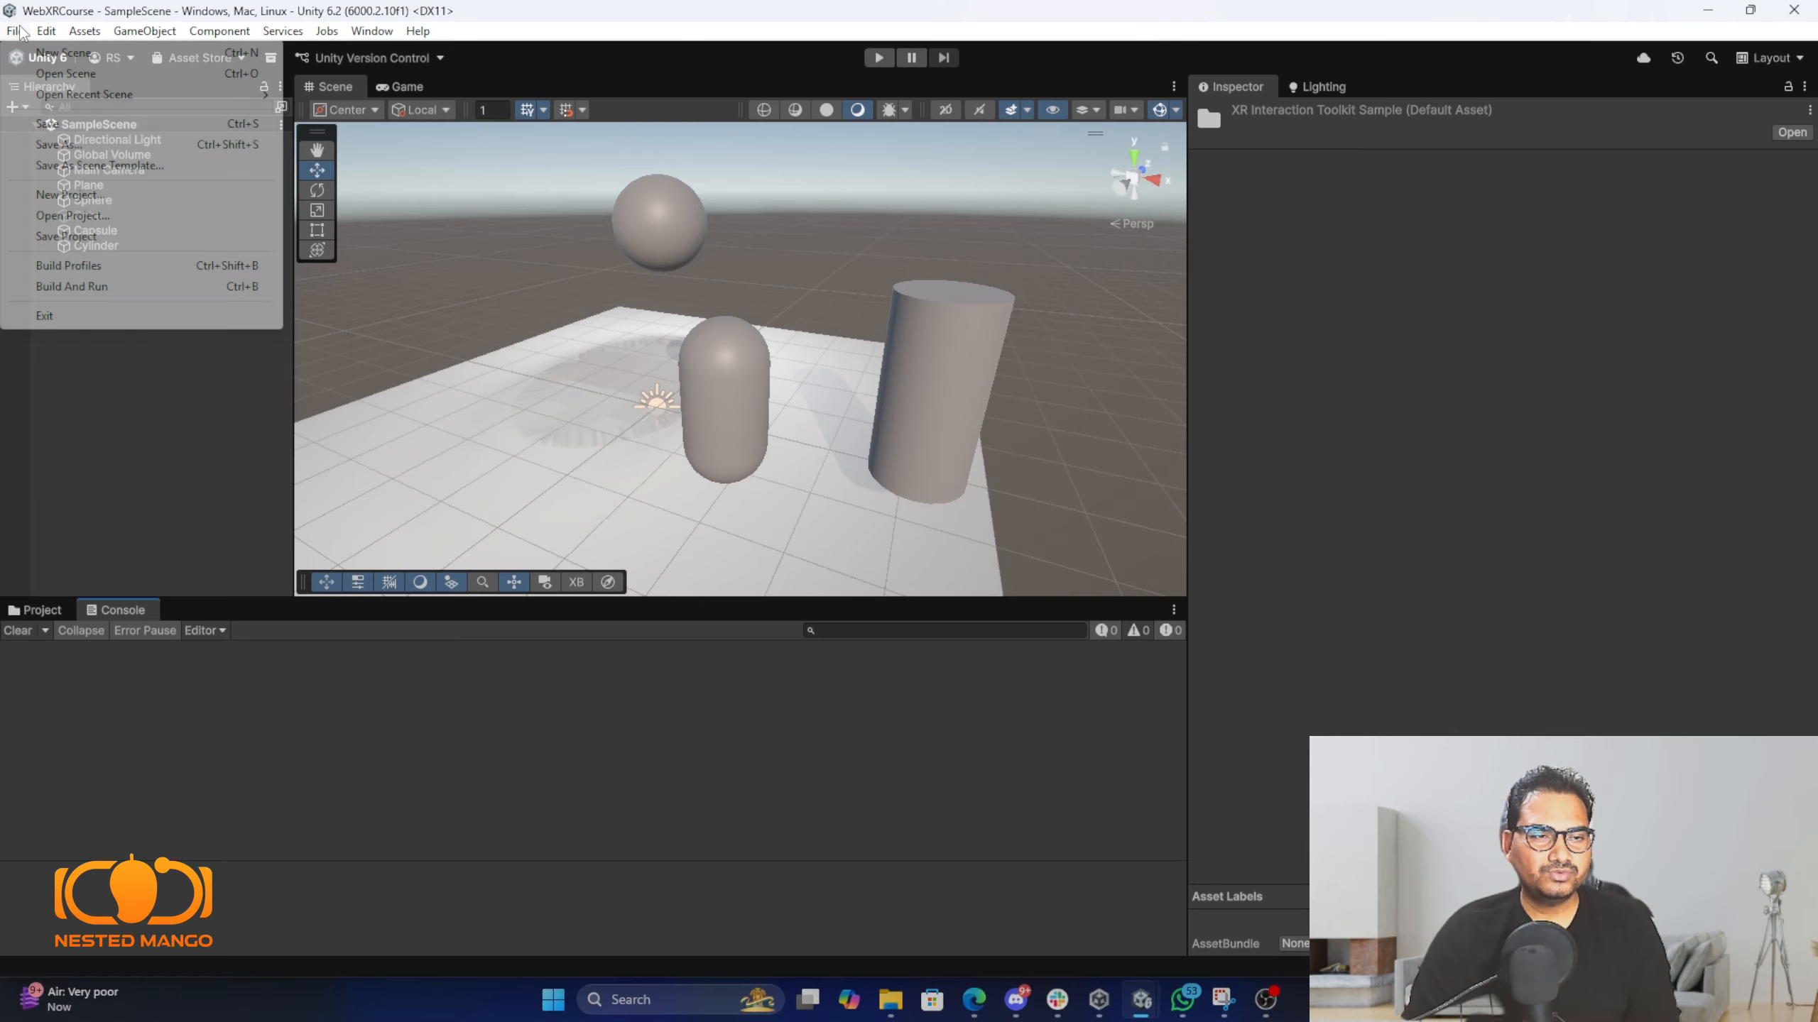
left_click(71, 265)
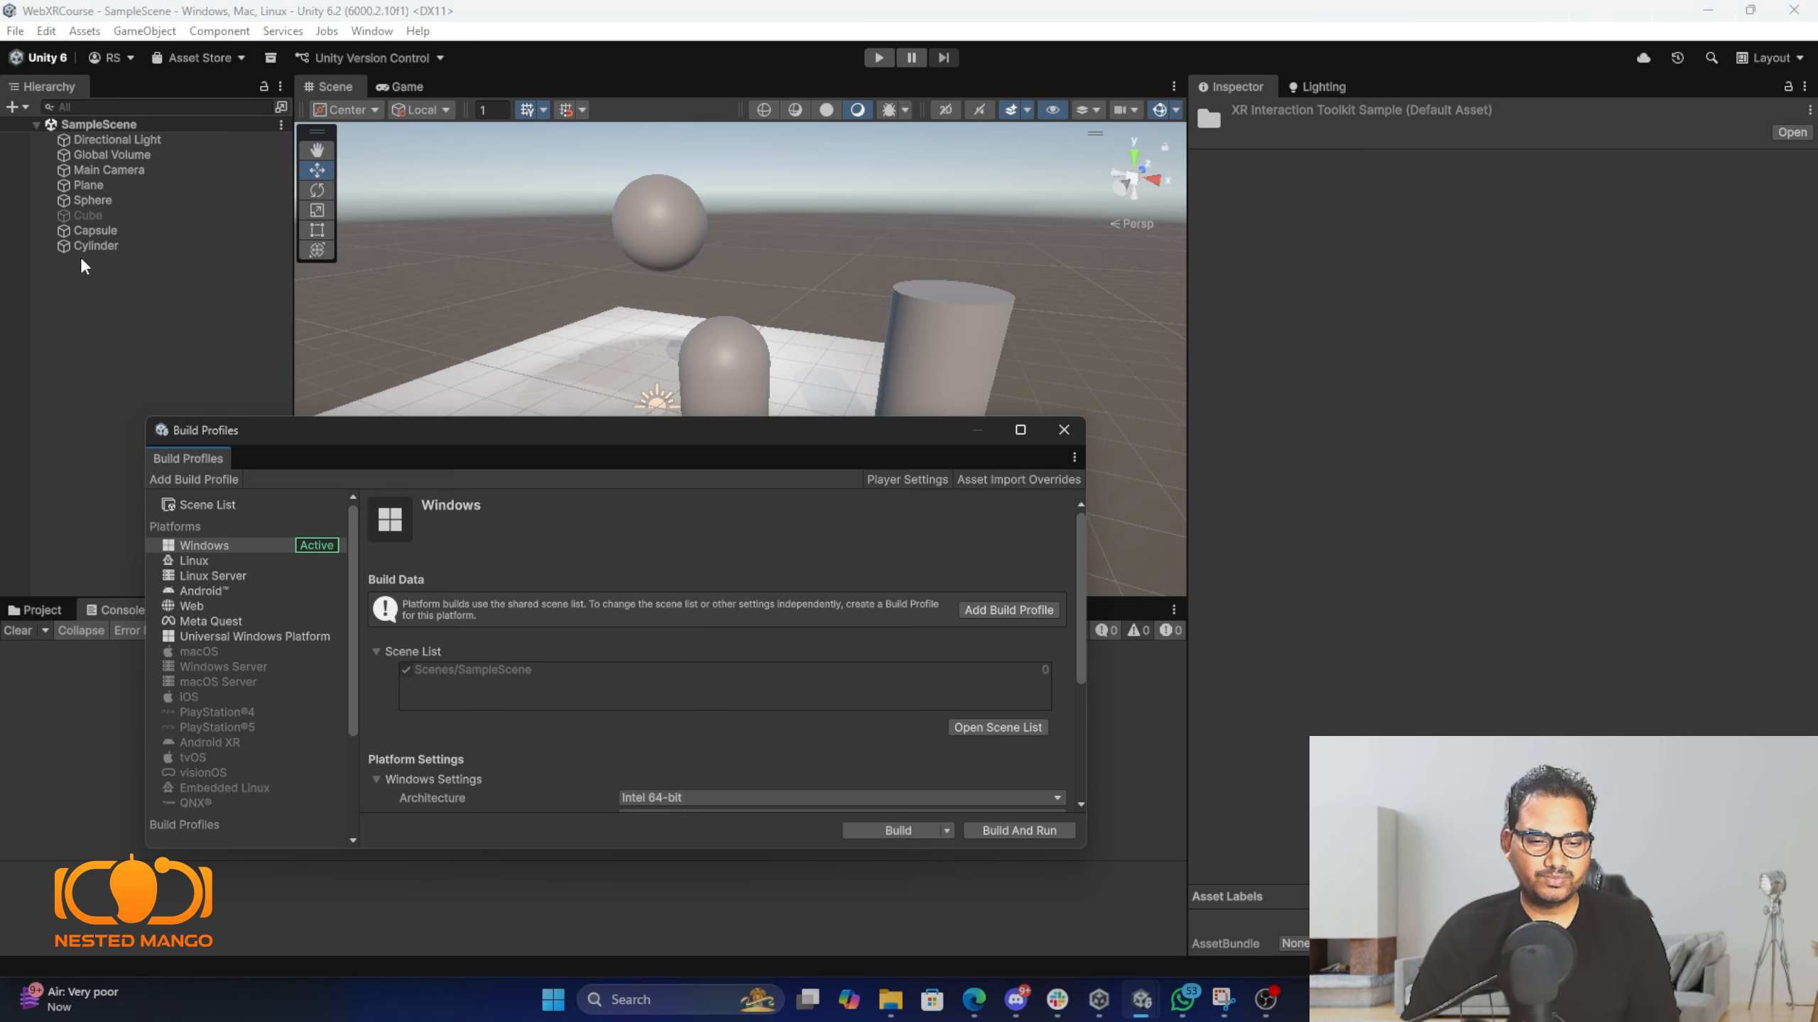
left_click(190, 605)
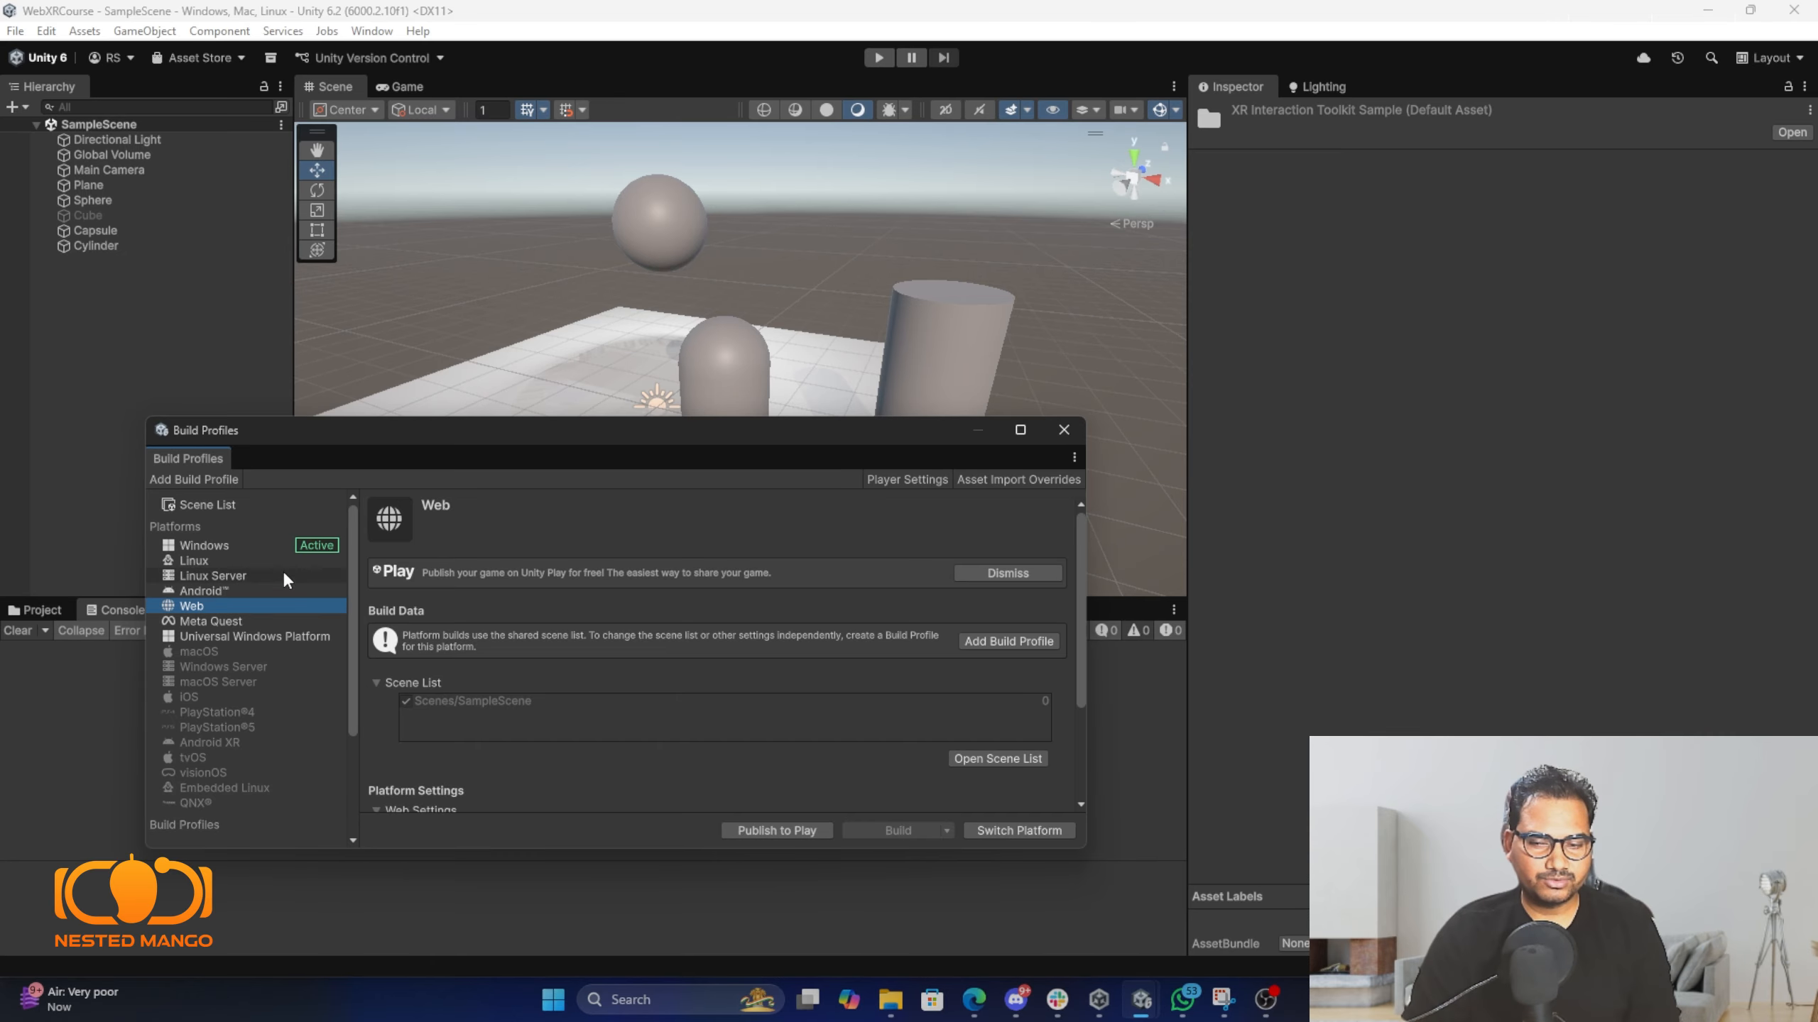
left_click(1008, 830)
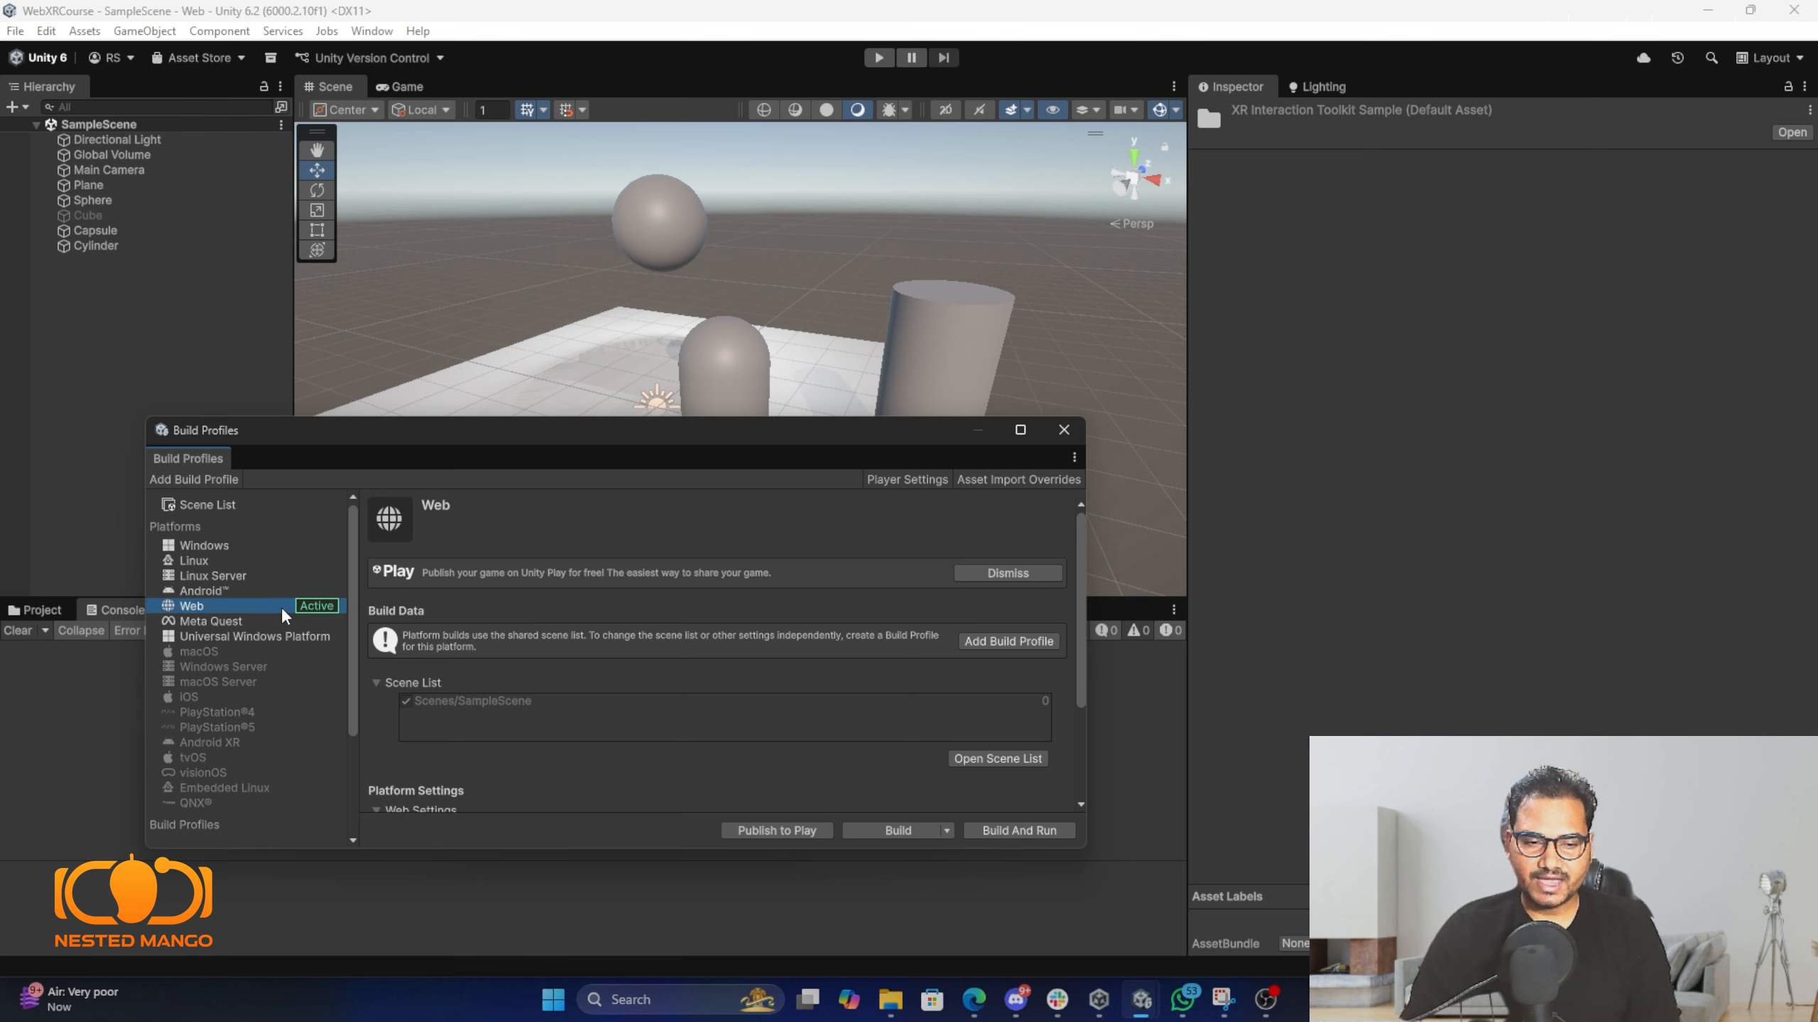
left_click(250, 505)
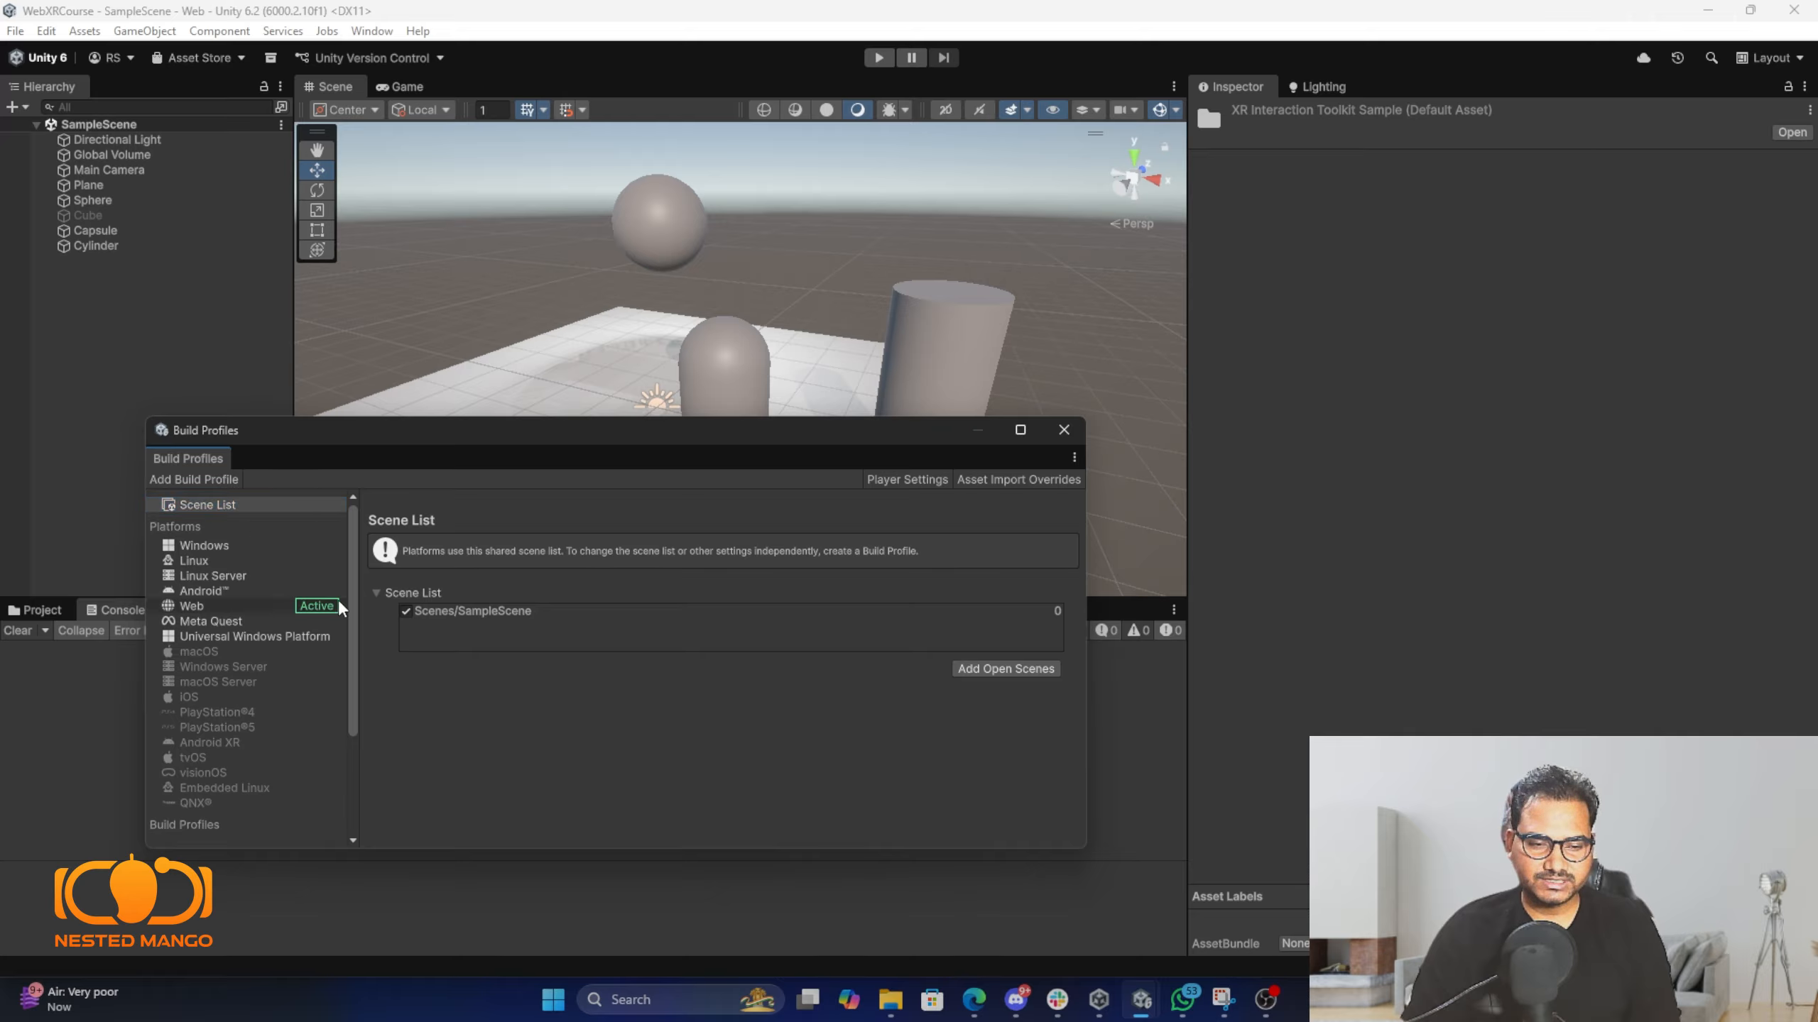
left_click(224, 605)
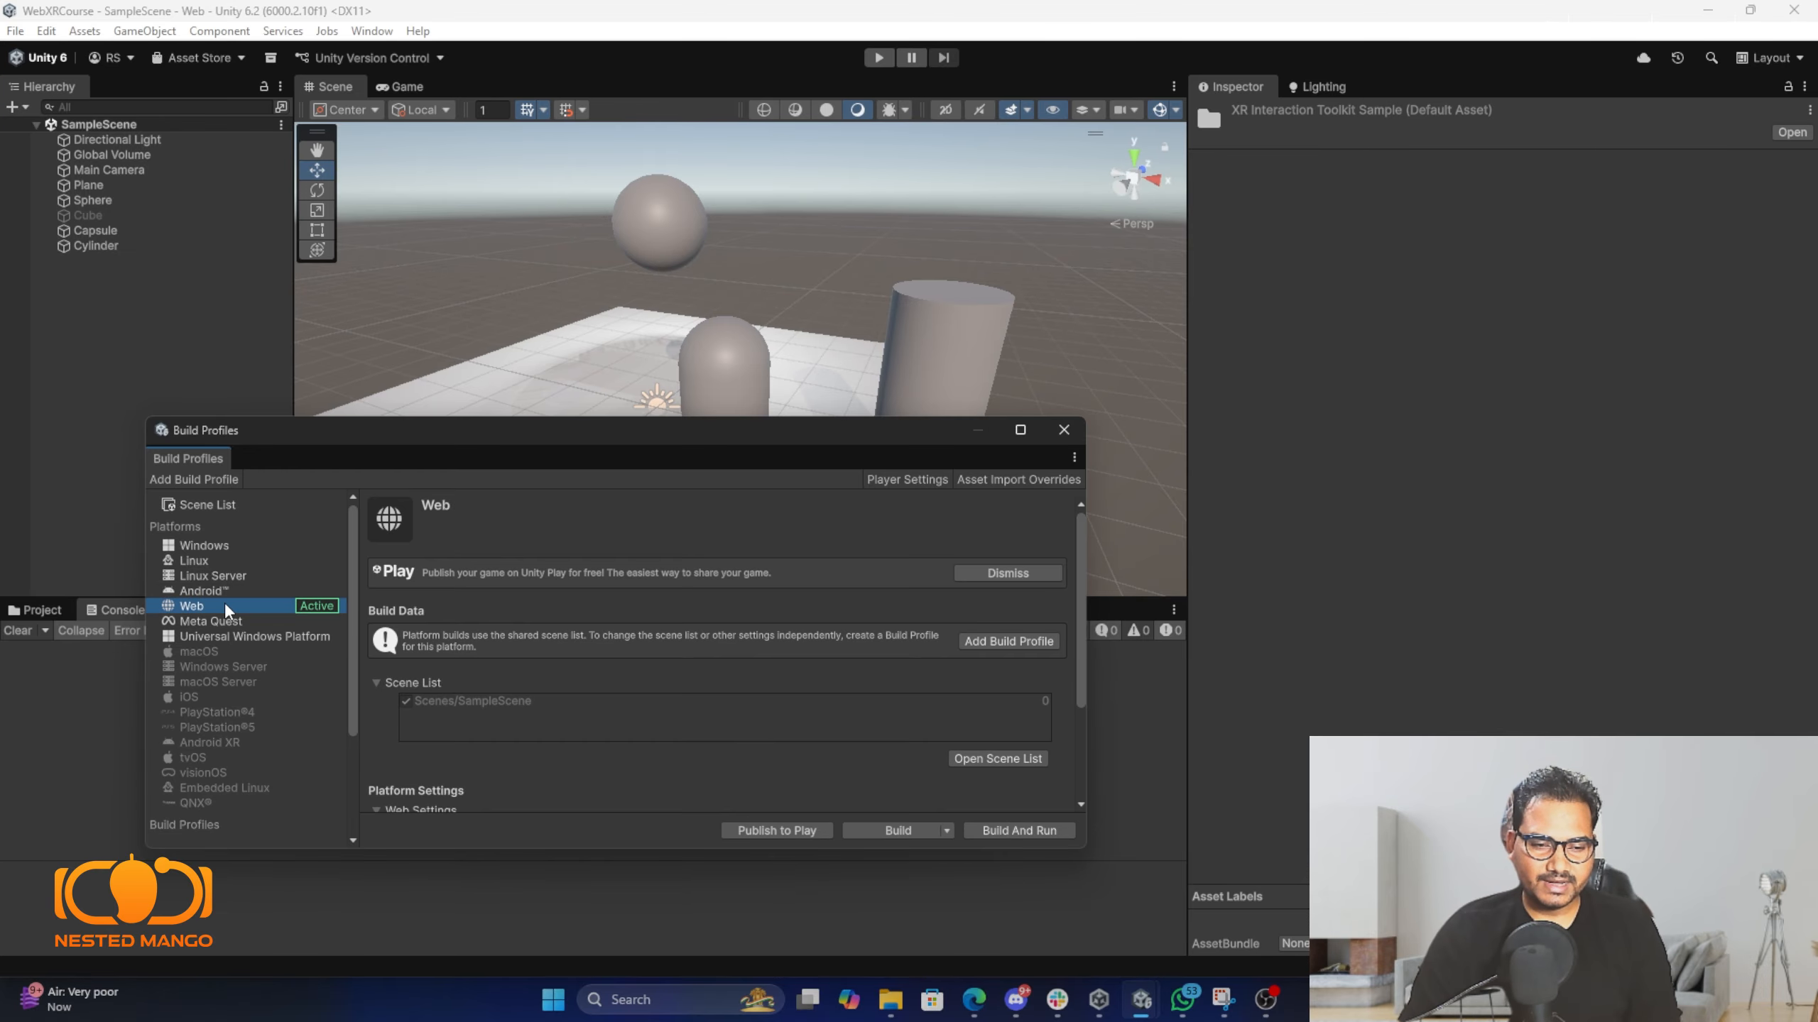
Set the WebGL template to WebXRFullView2020 in the web Player settings, and close the settings and Build Profiles windows.
left_click(878, 478)
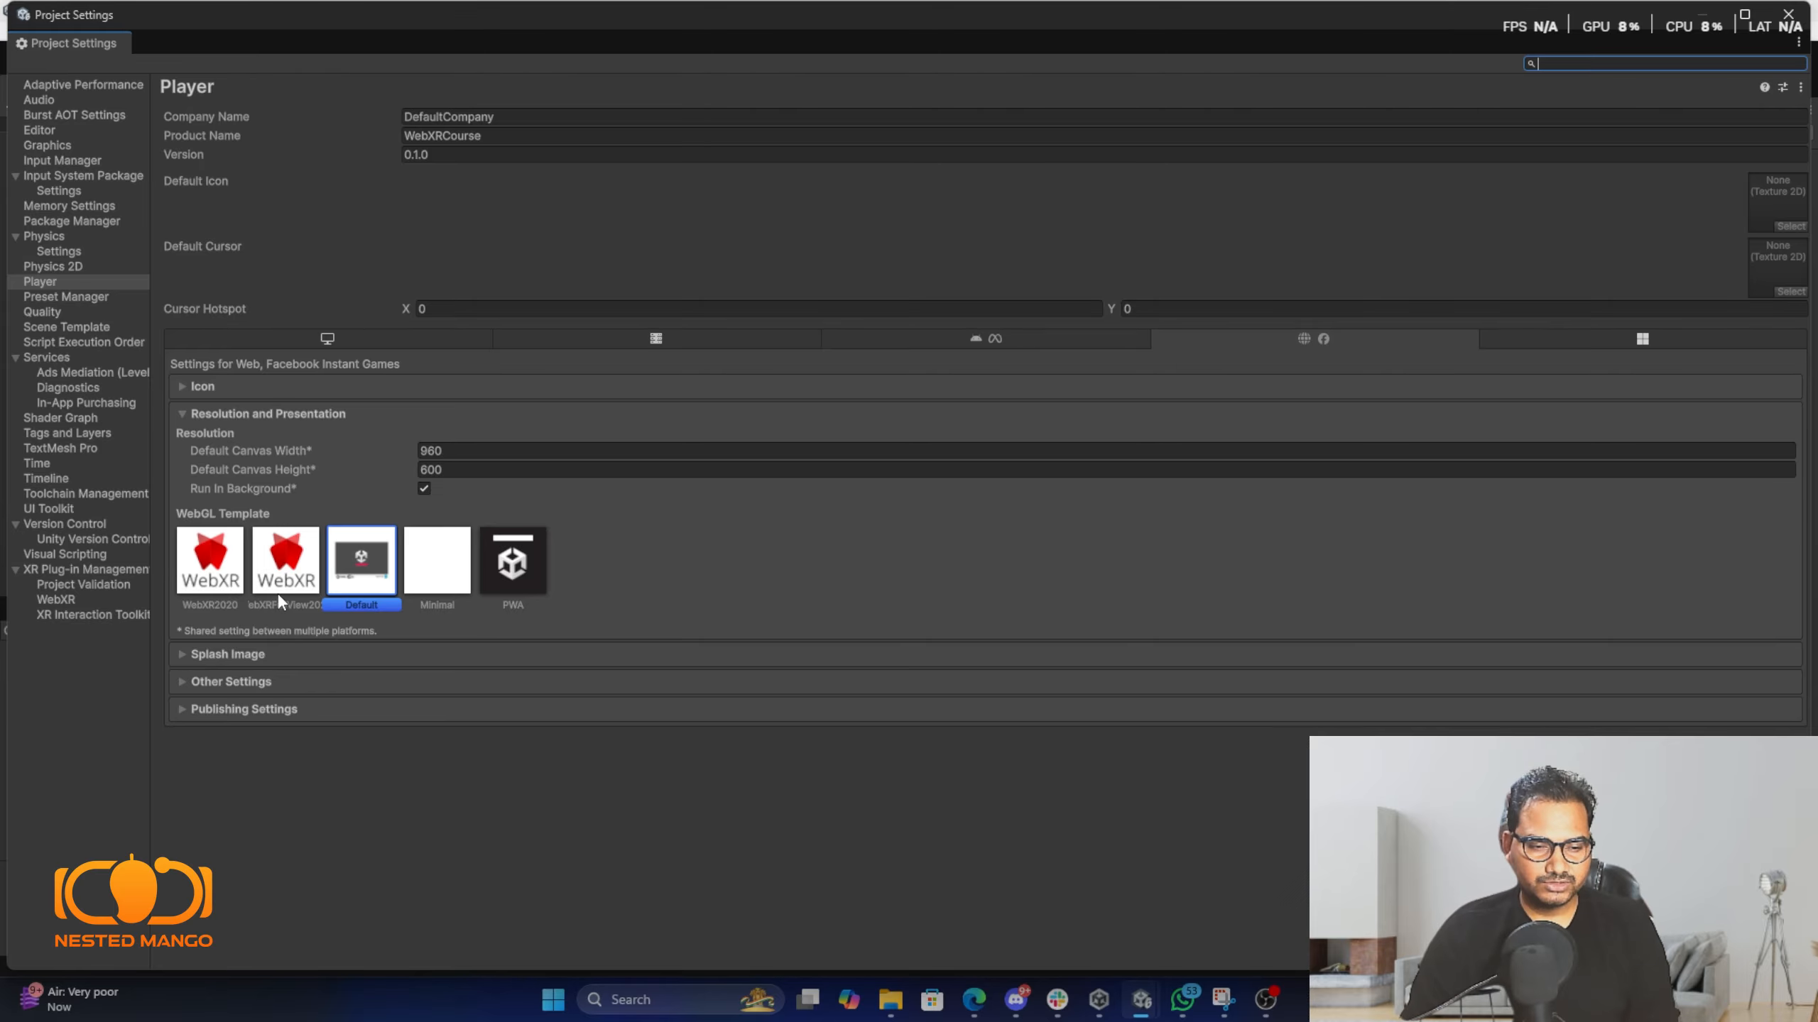
left_click(287, 573)
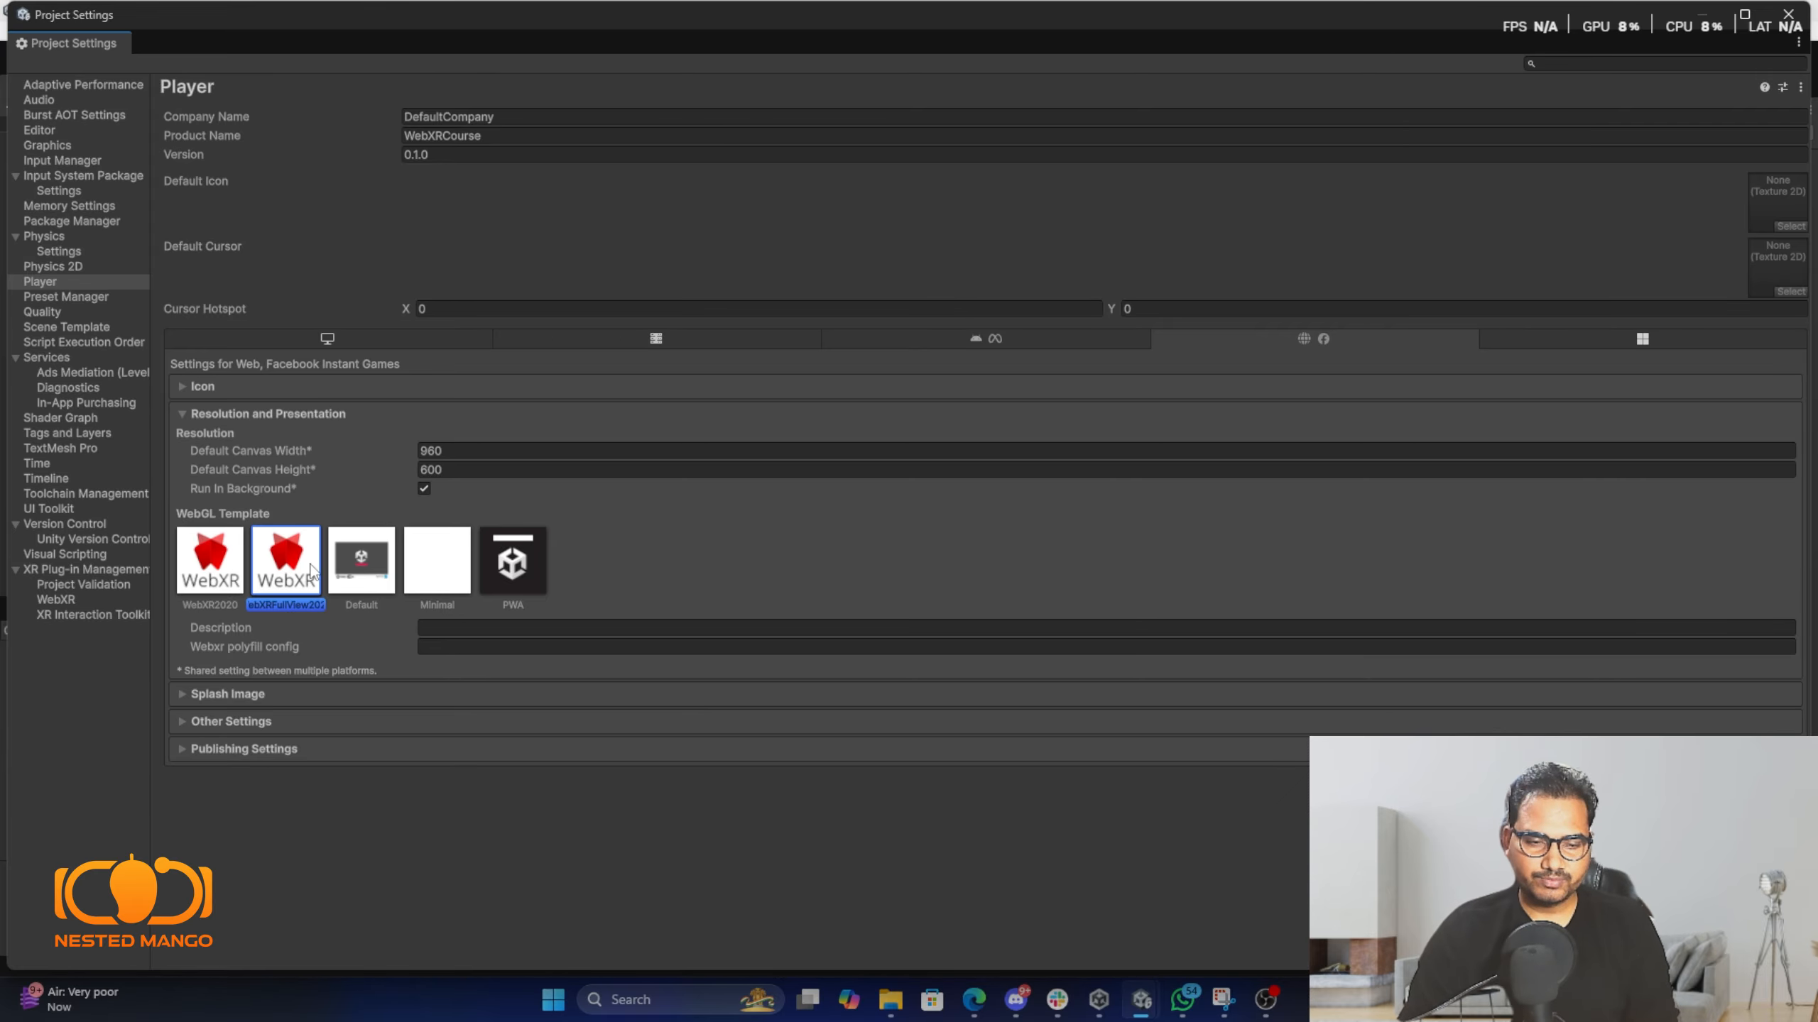
left_click(1798, 43)
left_click(1643, 83)
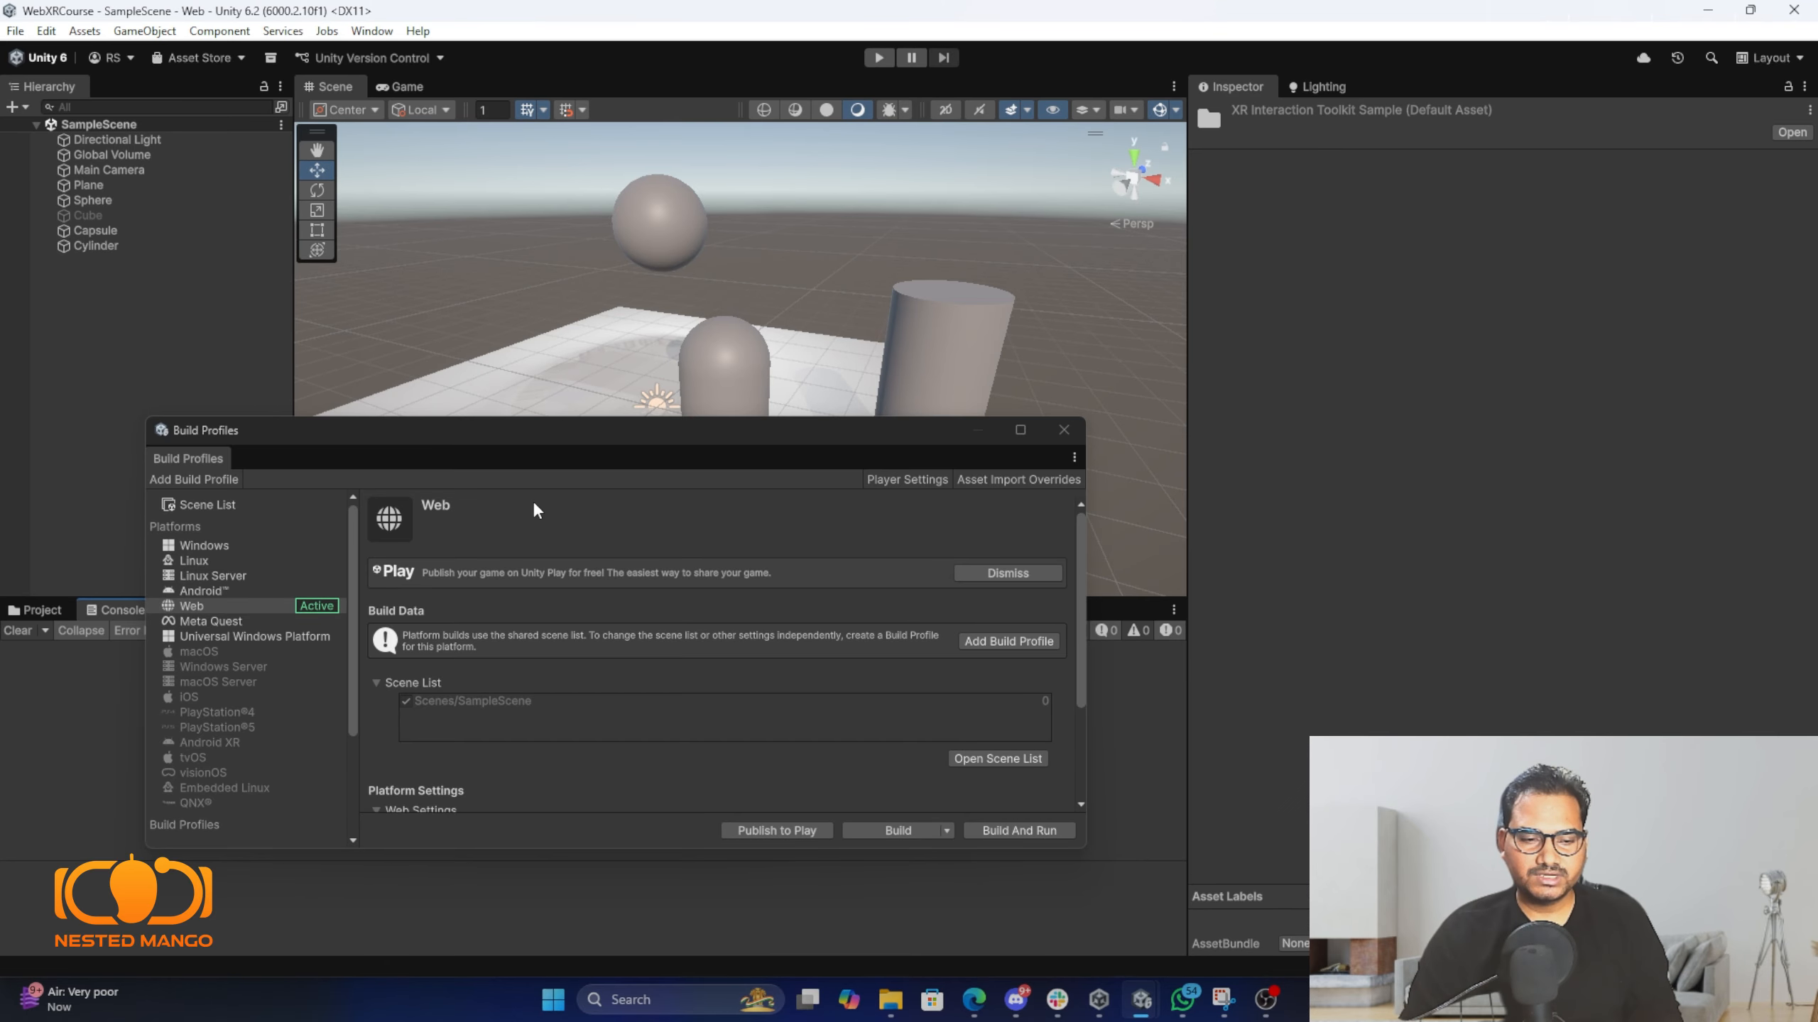
left_click(1064, 430)
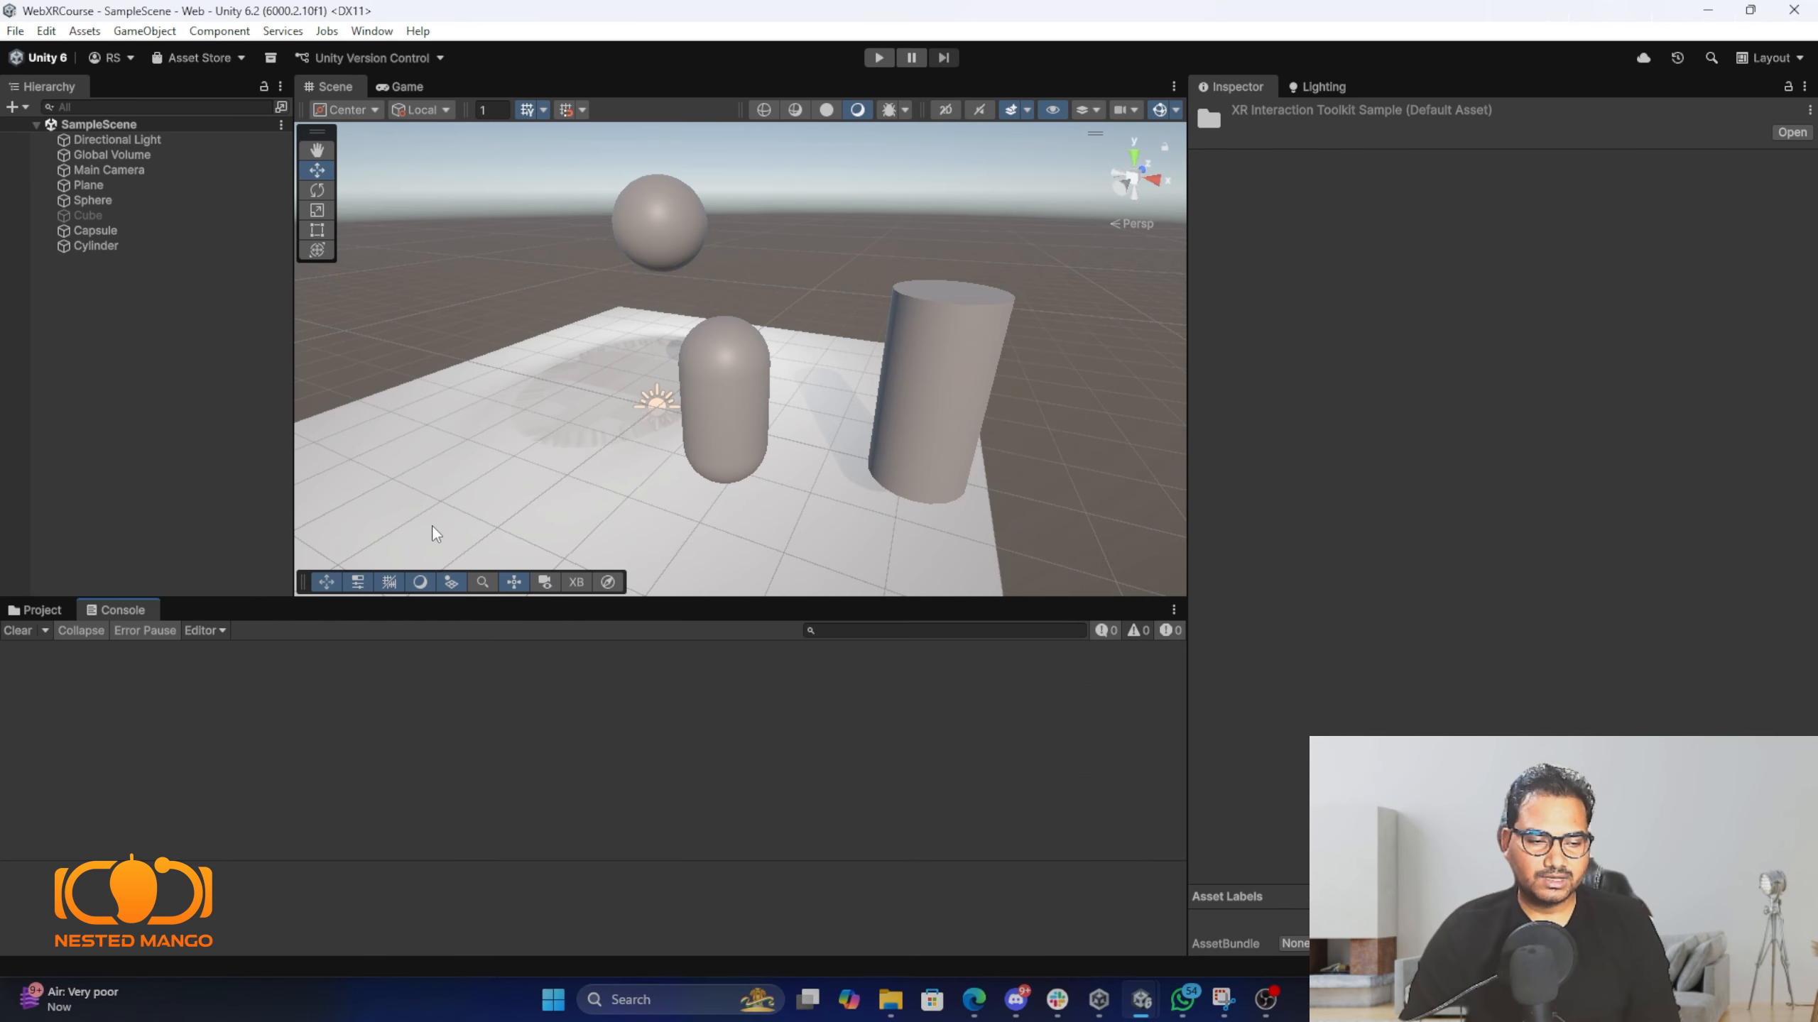
Open the WebXRInteractionToolkit scene from the WebXR Interactions 0.22.1-preview sample's Scenes folder.
left_click(37, 611)
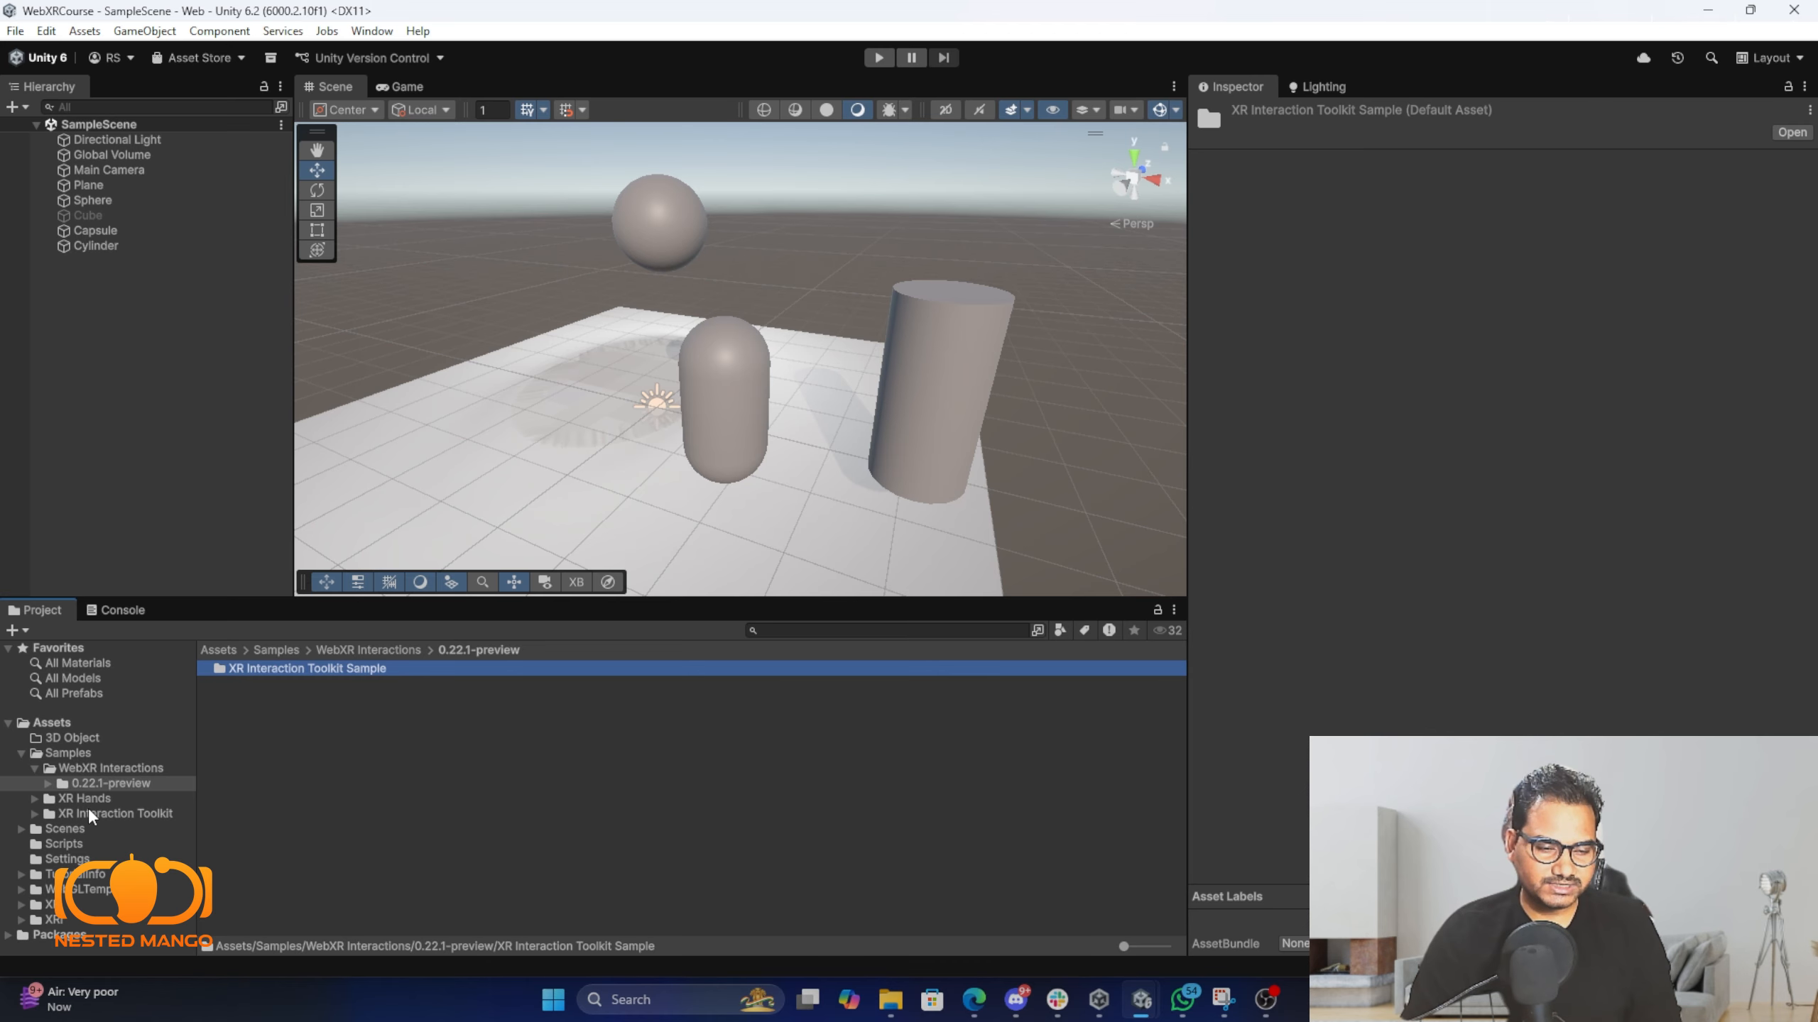
left_click(107, 770)
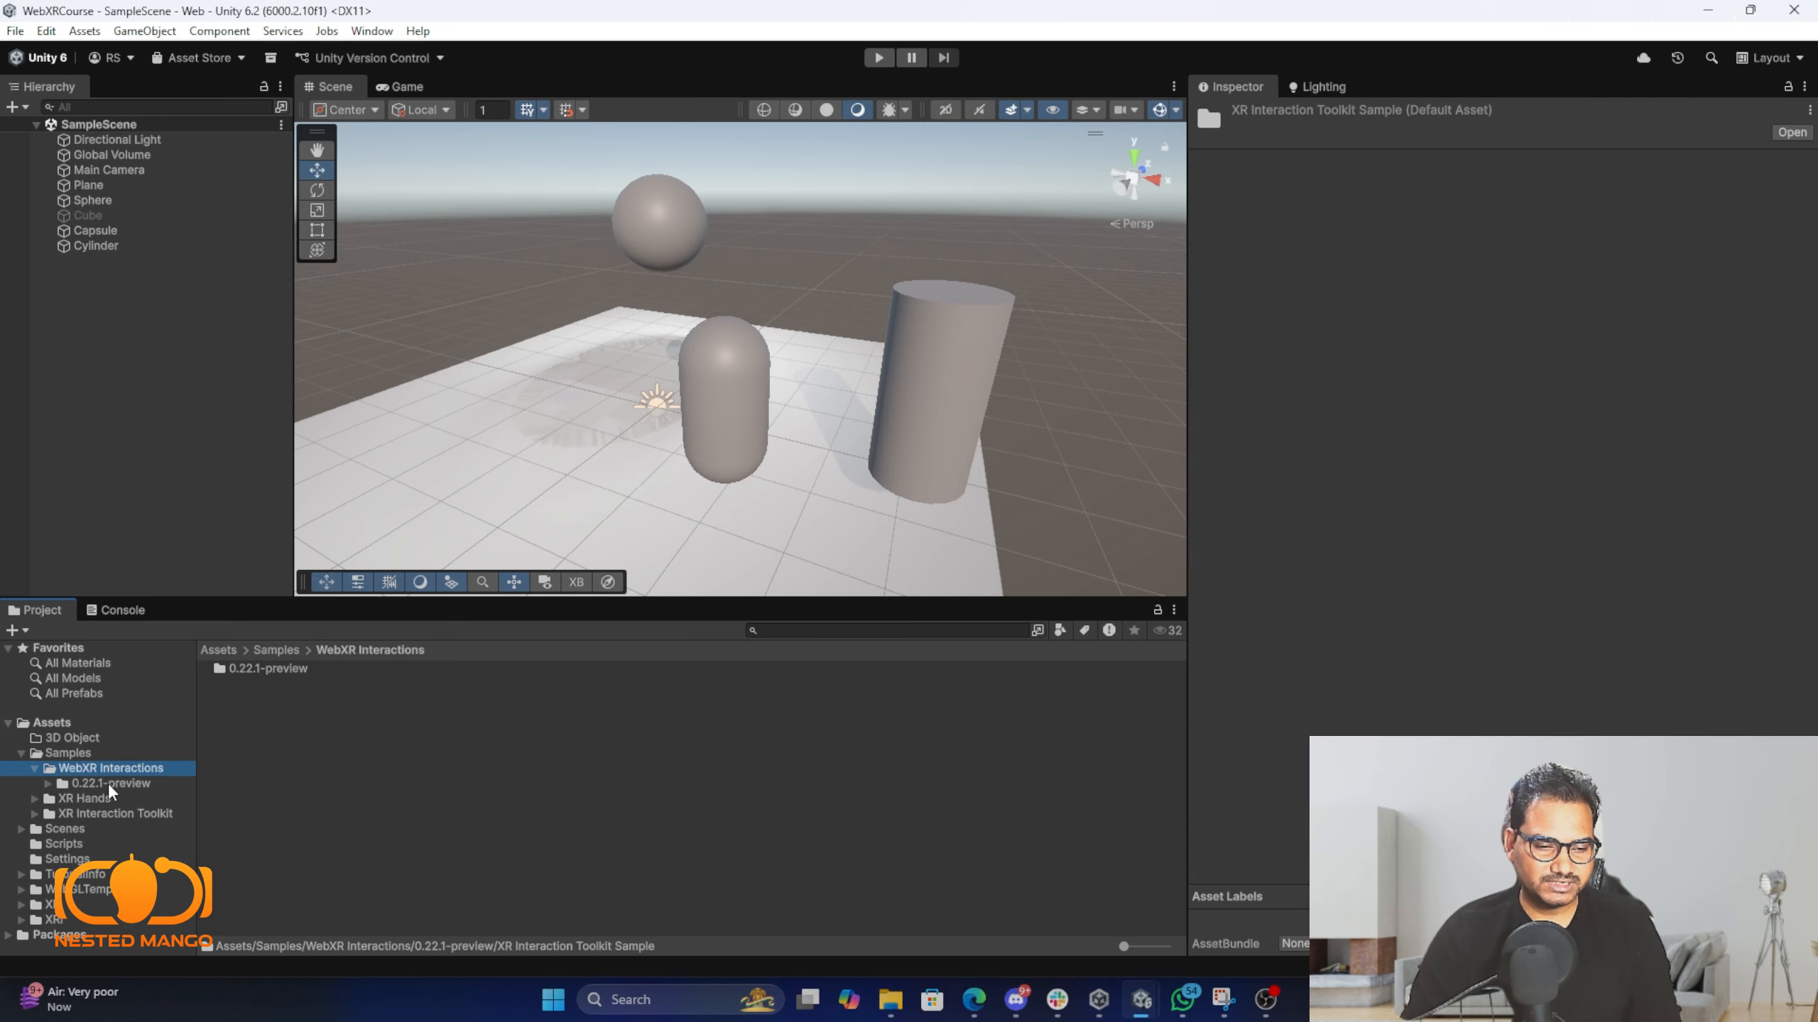
left_click(108, 782)
double_click(285, 670)
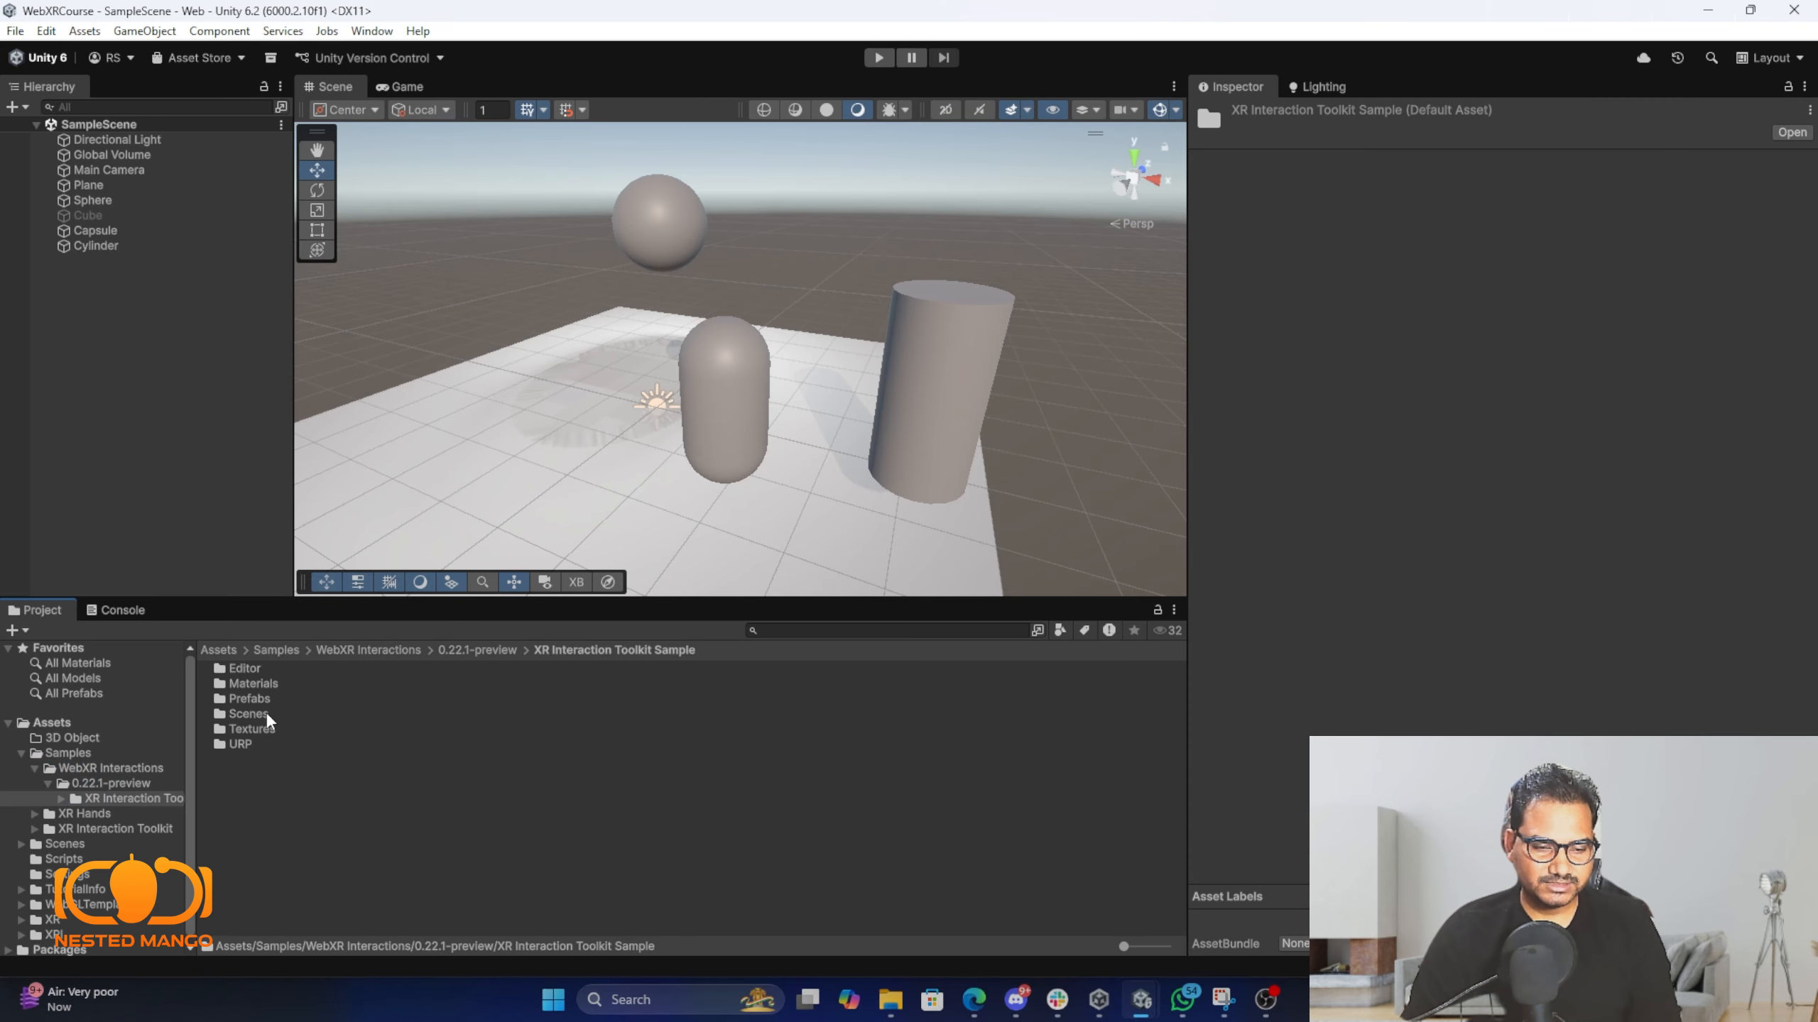
double_click(259, 714)
left_click(281, 669)
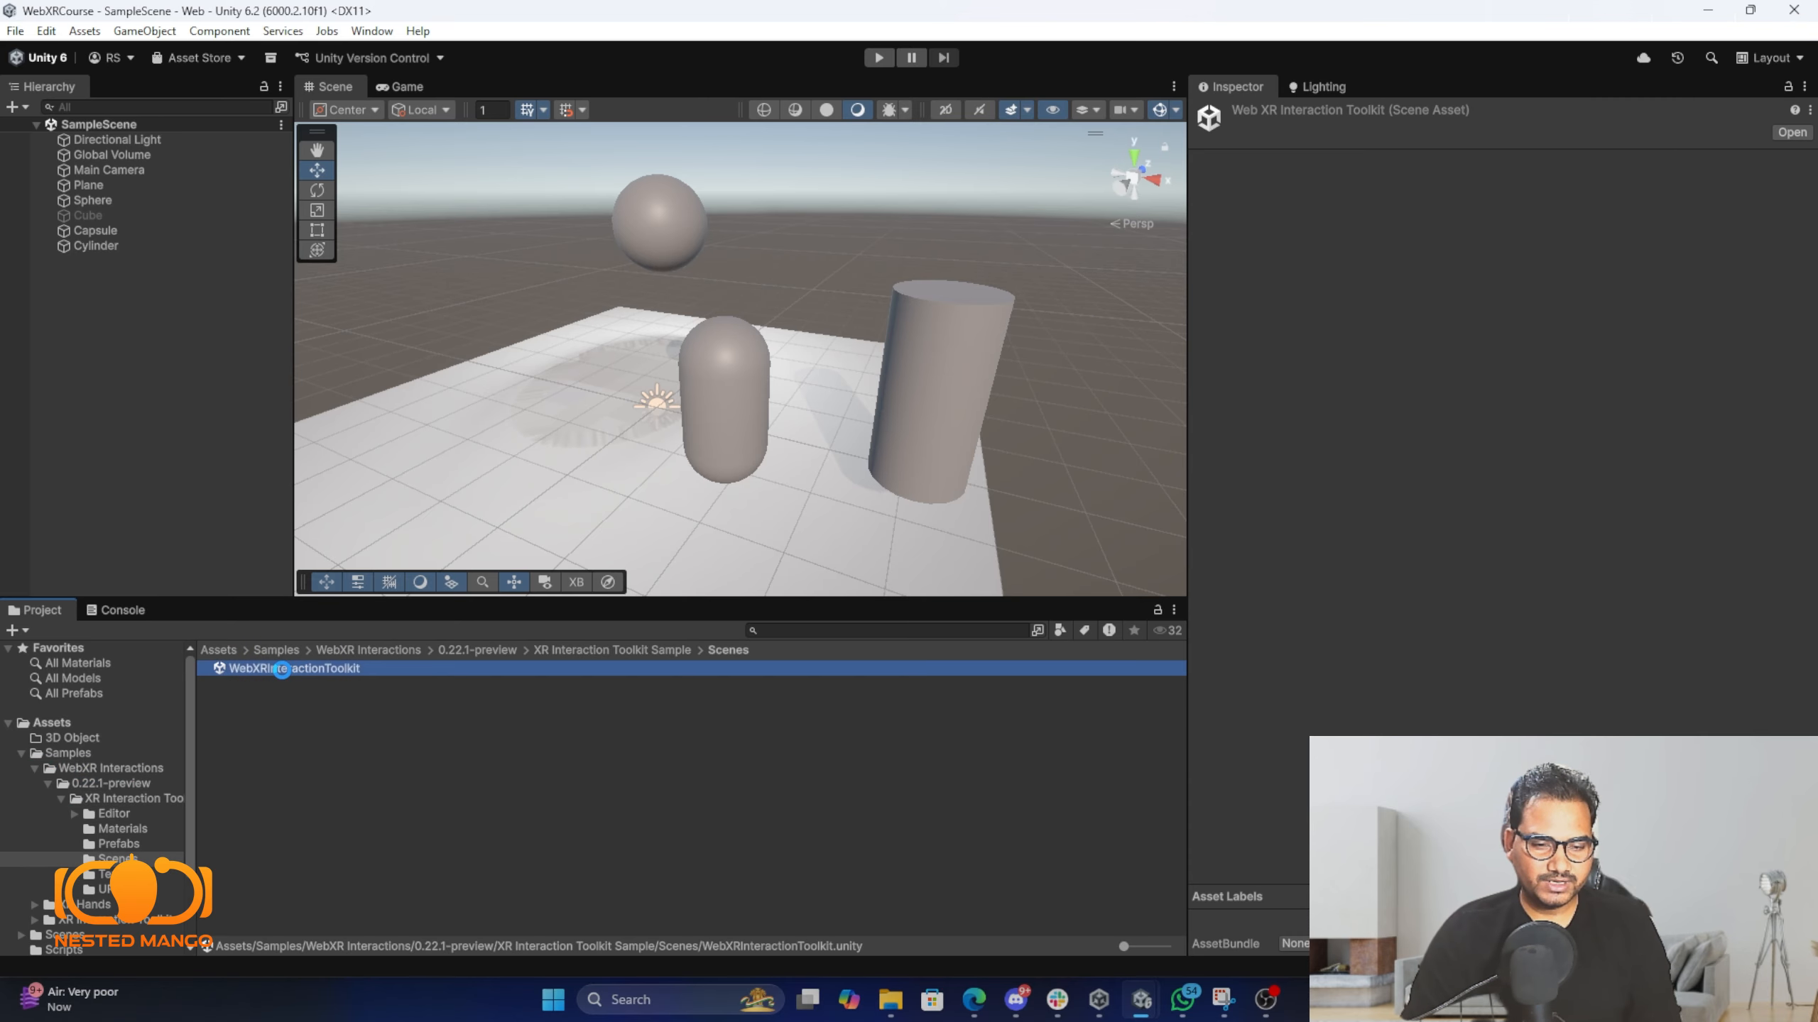
double_click(281, 668)
Examine the sample scene up close, from the spectator camera holder and table handle to the keypad, red button and cubes.
double_click(105, 231)
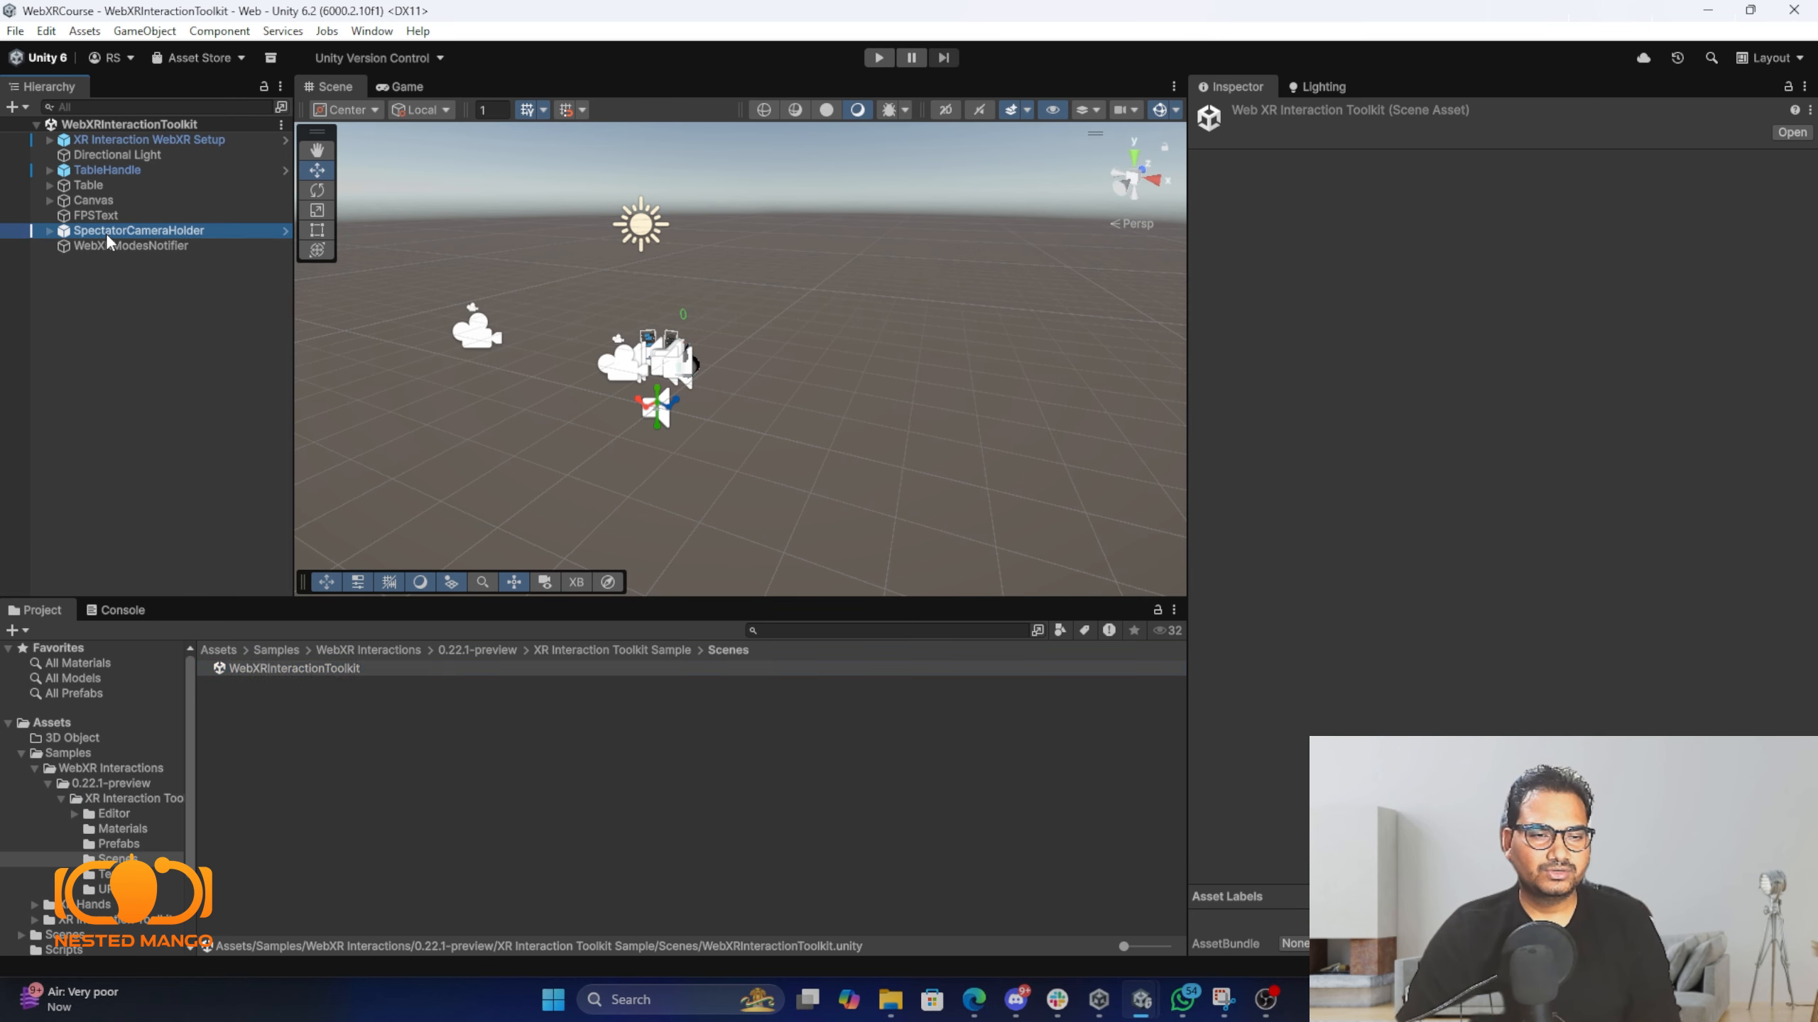
double_click(108, 170)
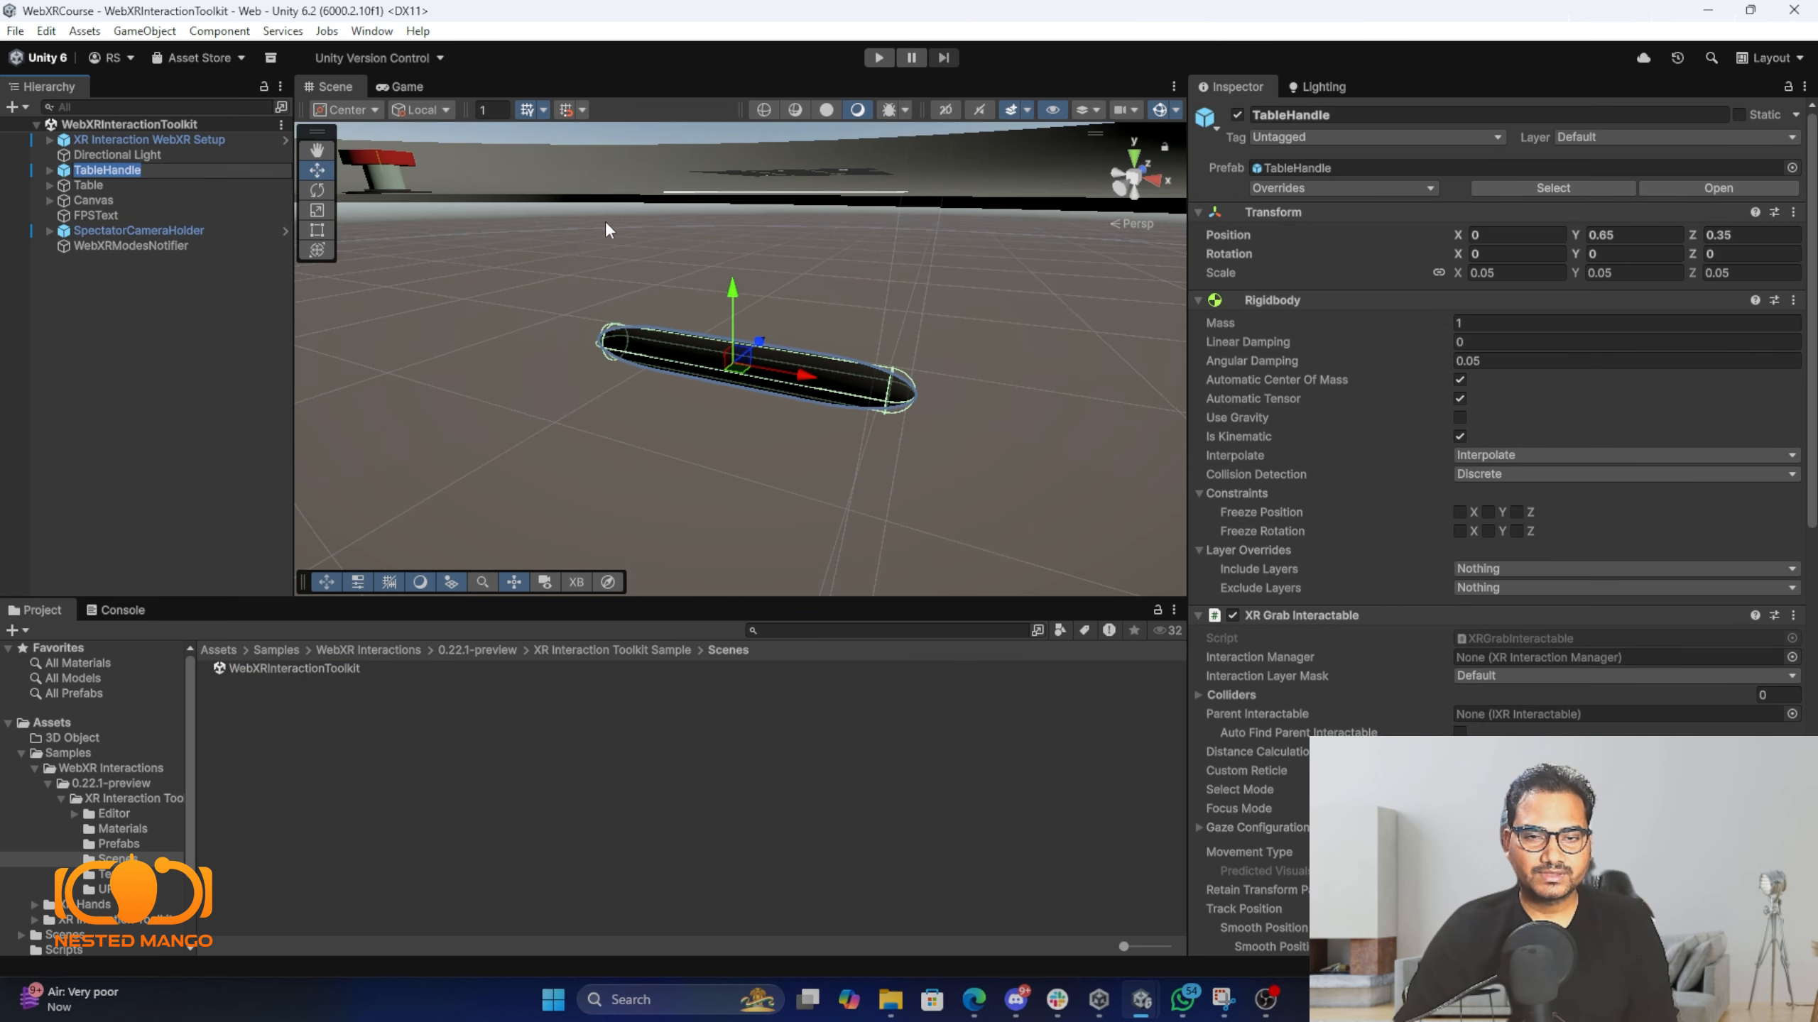
left_click_drag(605, 221, 727, 376, "alt")
scroll(735, 179, "down", 1)
middle_click_drag(734, 178, 713, 424)
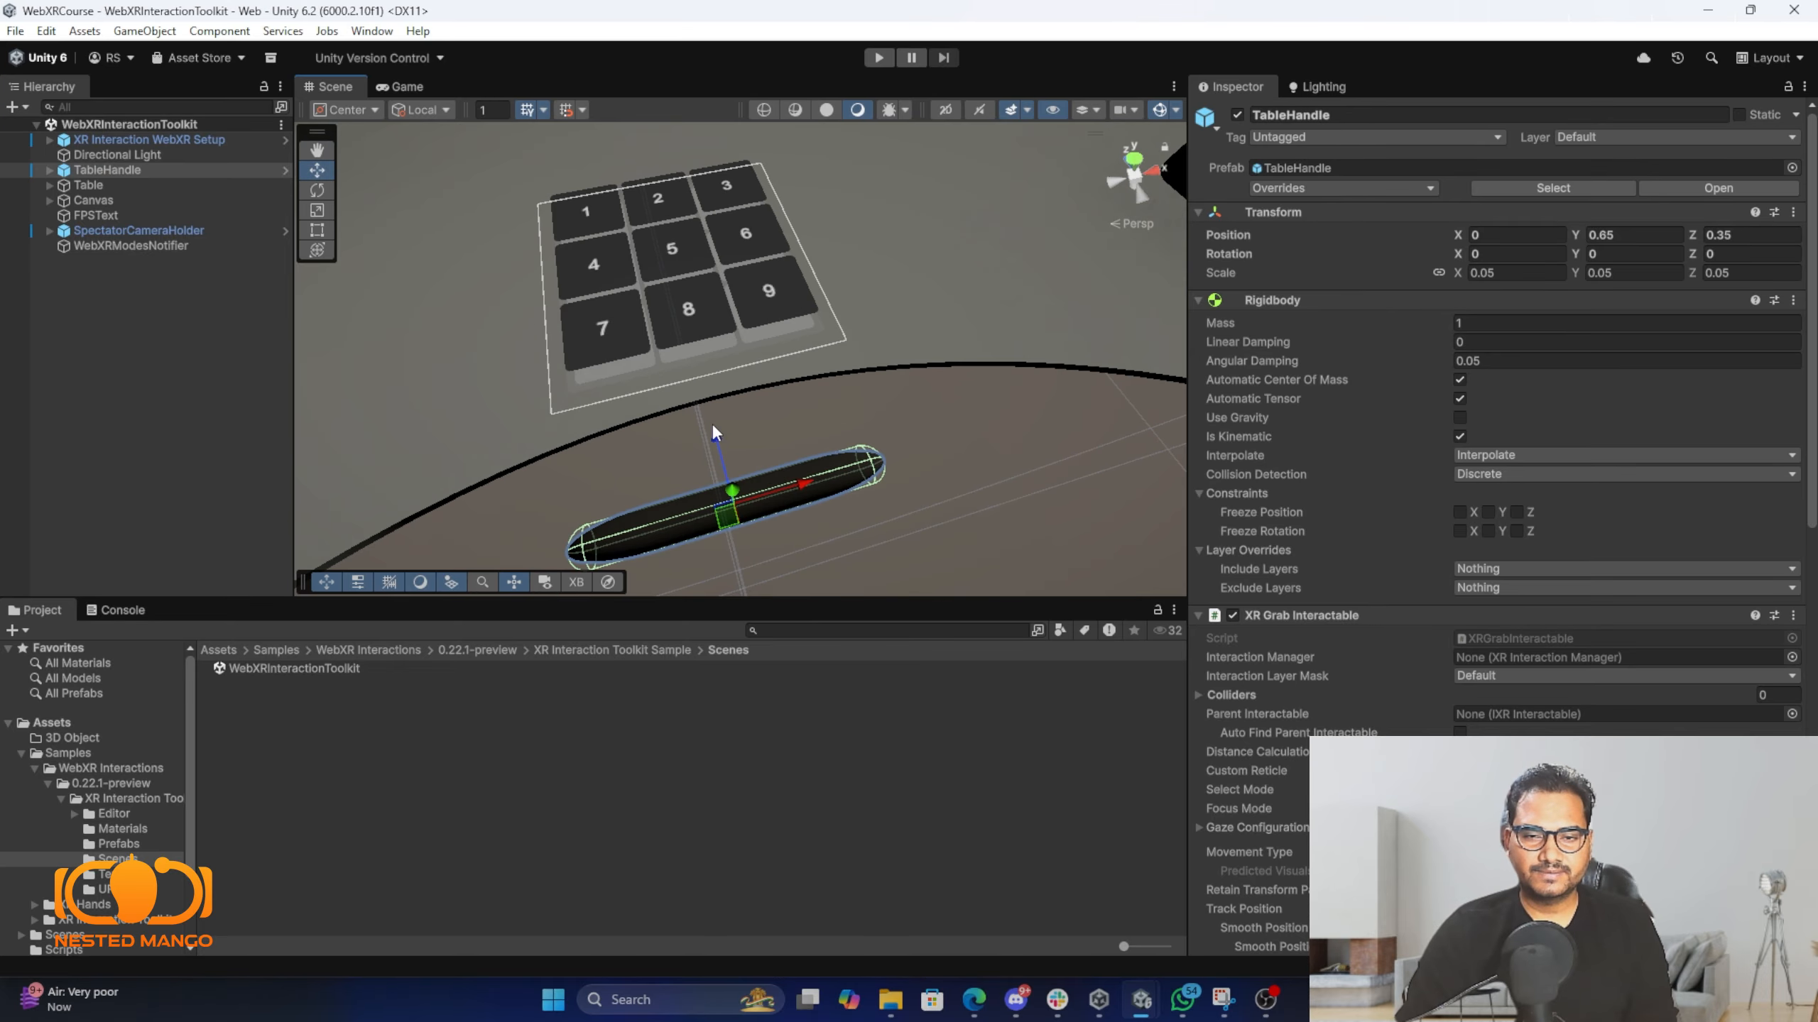
left_click_drag(713, 425, 584, 229, "alt")
middle_click_drag(583, 229, 734, 539)
left_click_drag(734, 538, 654, 365, "alt")
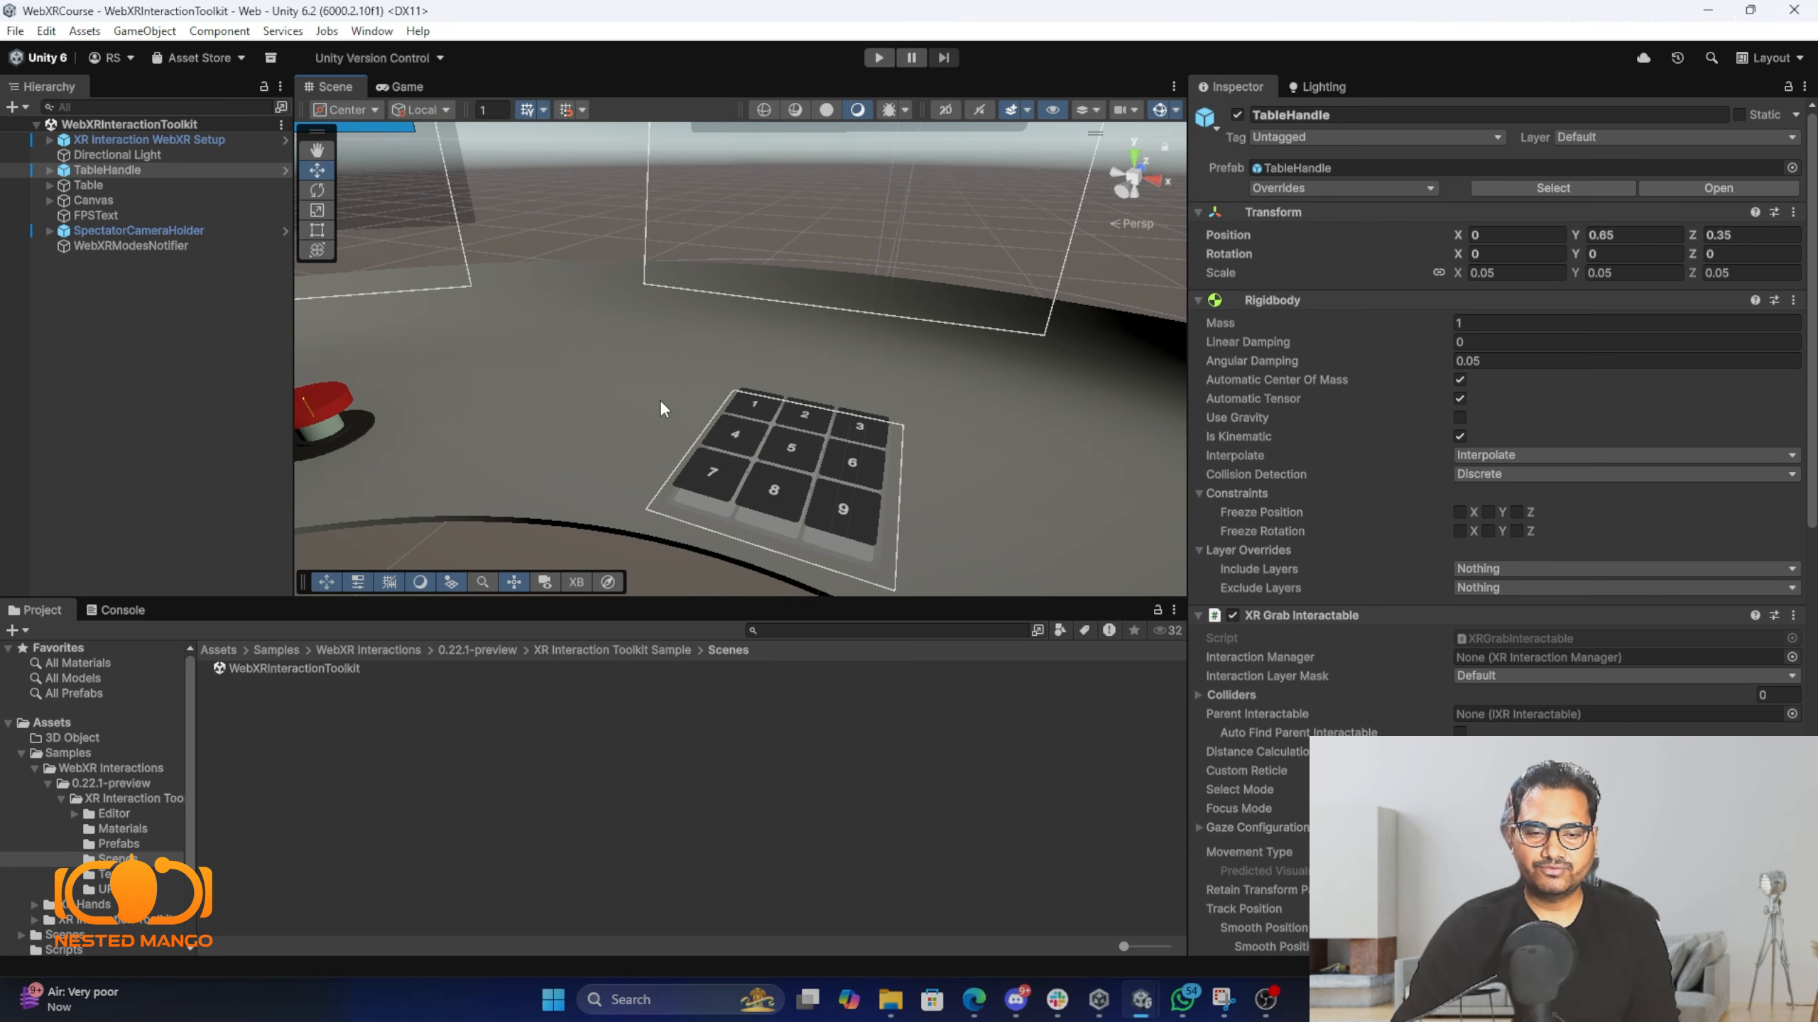
scroll(737, 335, "down", 2)
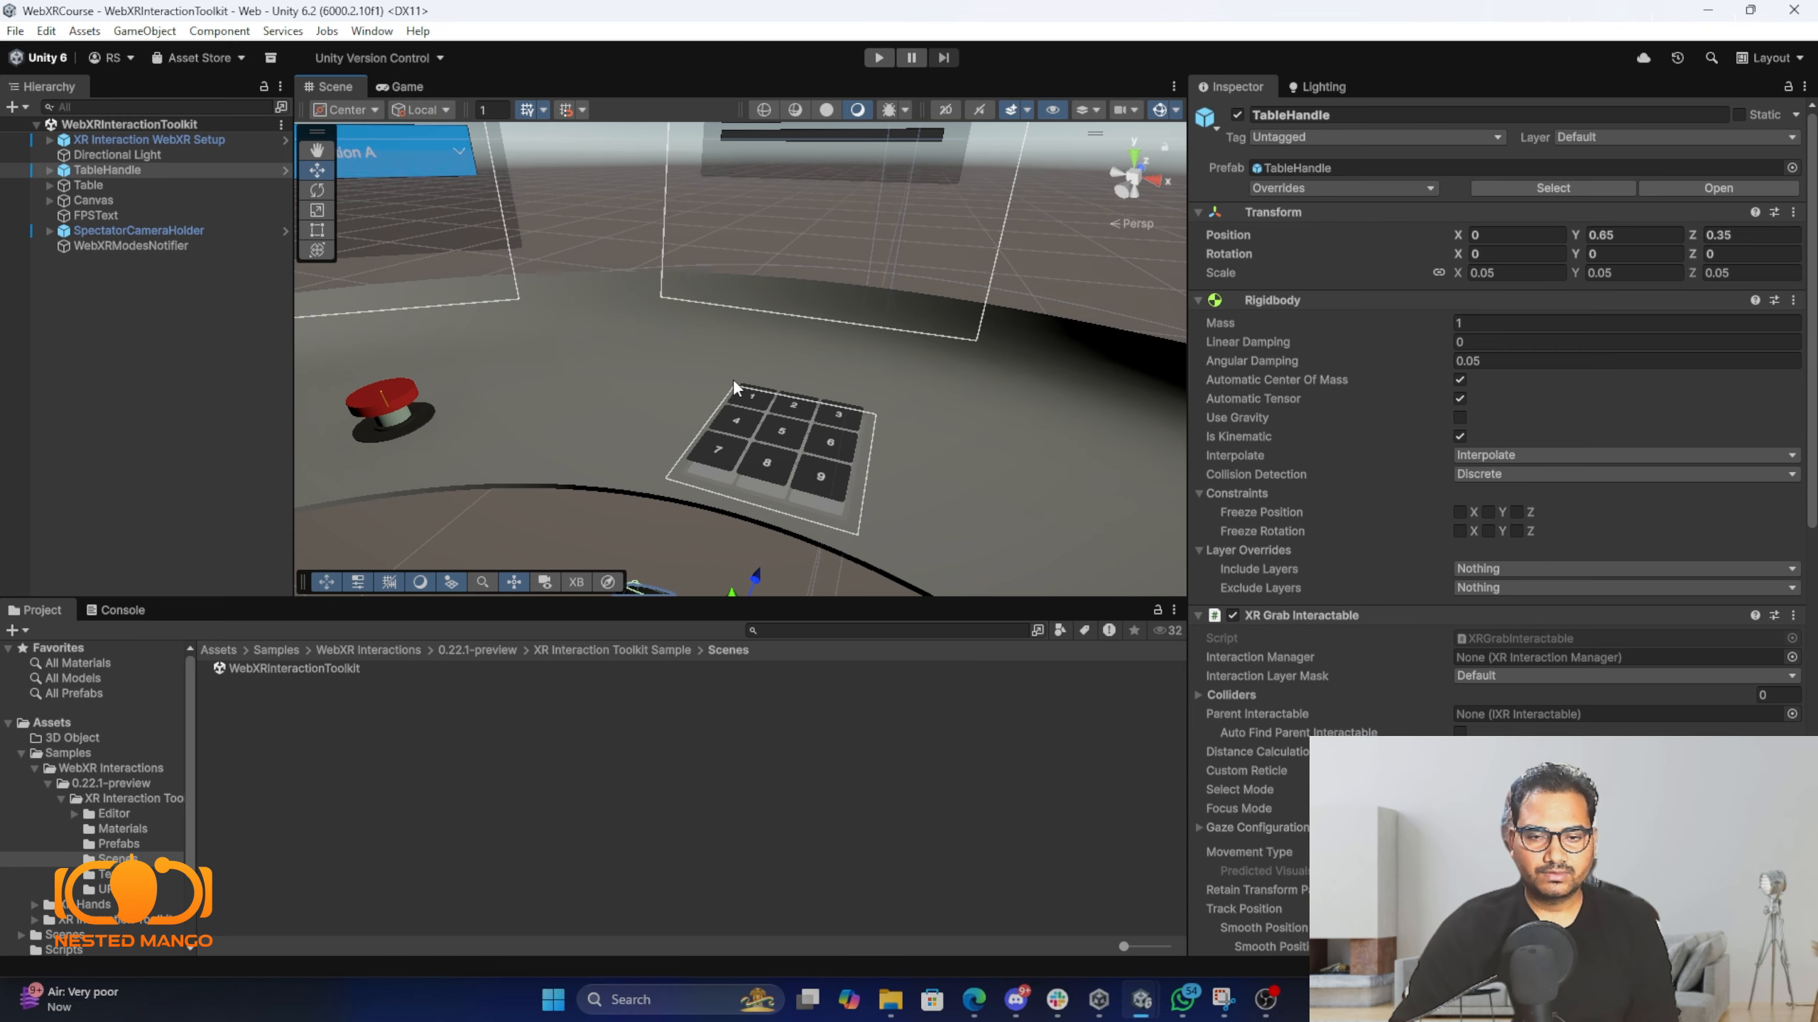
left_click_drag(734, 387, 795, 550, "alt")
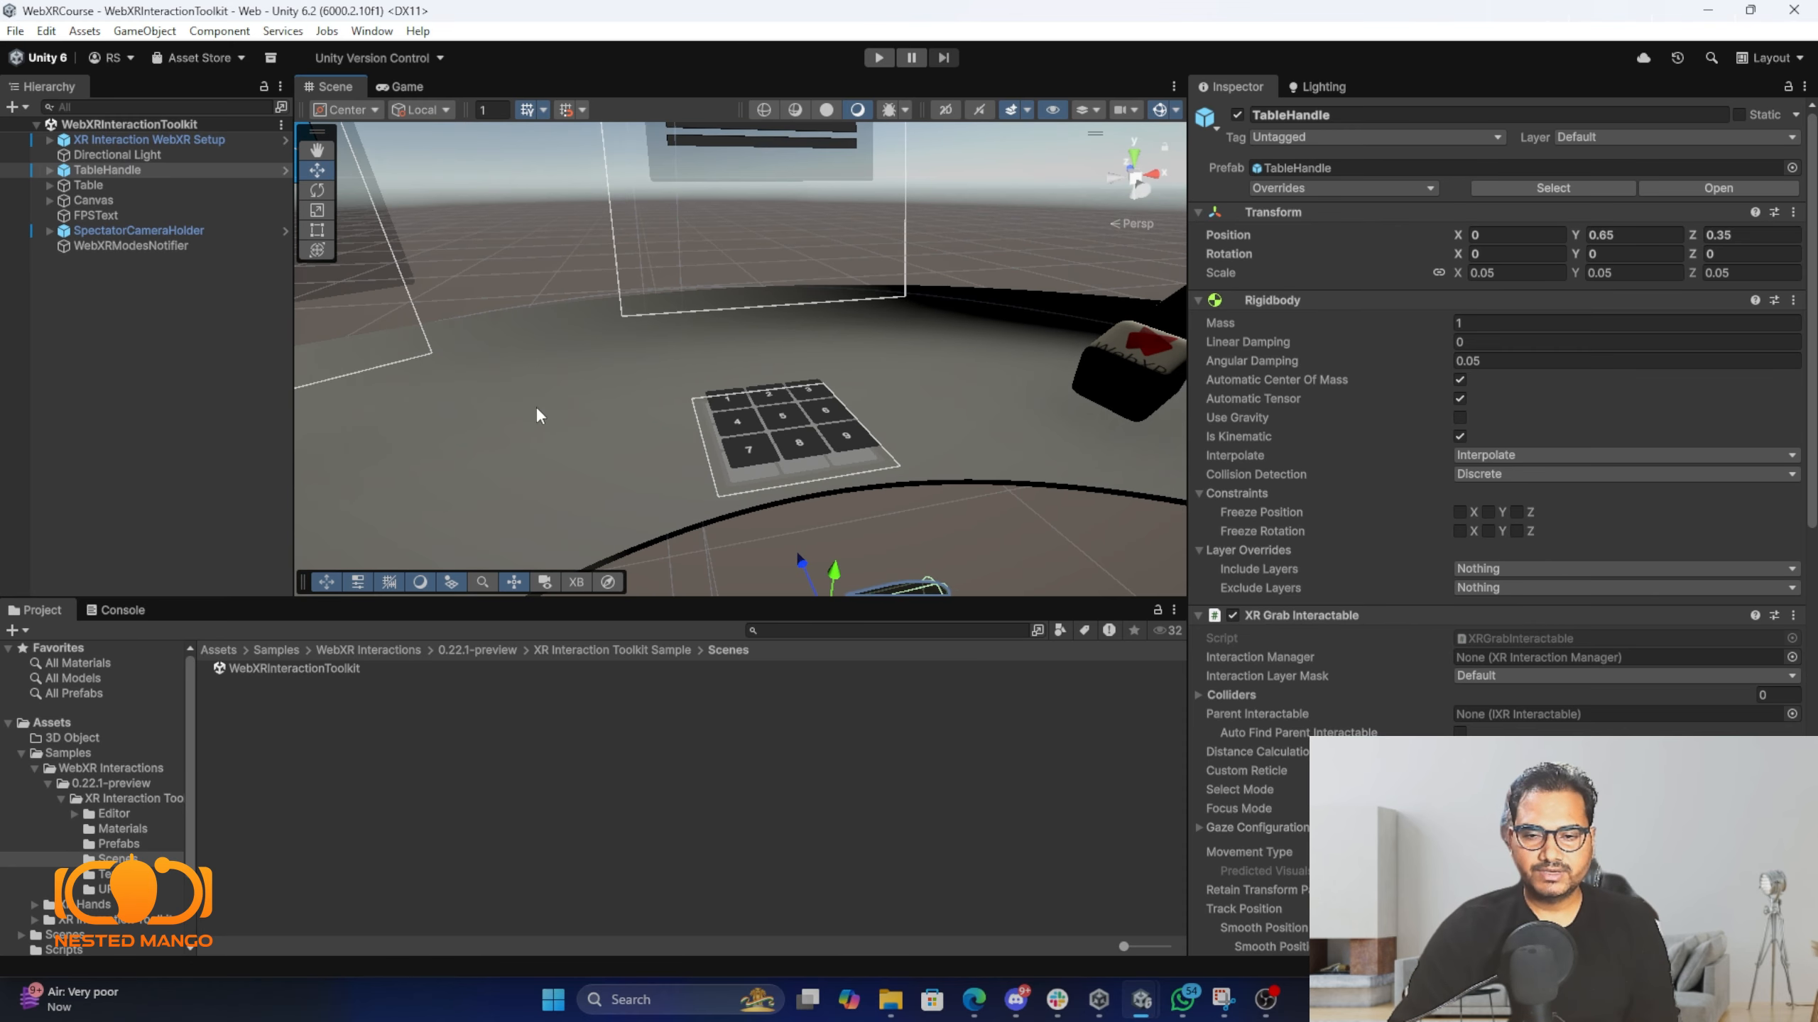
Frame the TableHandle and hide the scene gizmos to get a clear view of the whole curved table.
double_click(116, 176)
left_click_drag(789, 222, 732, 275, "alt")
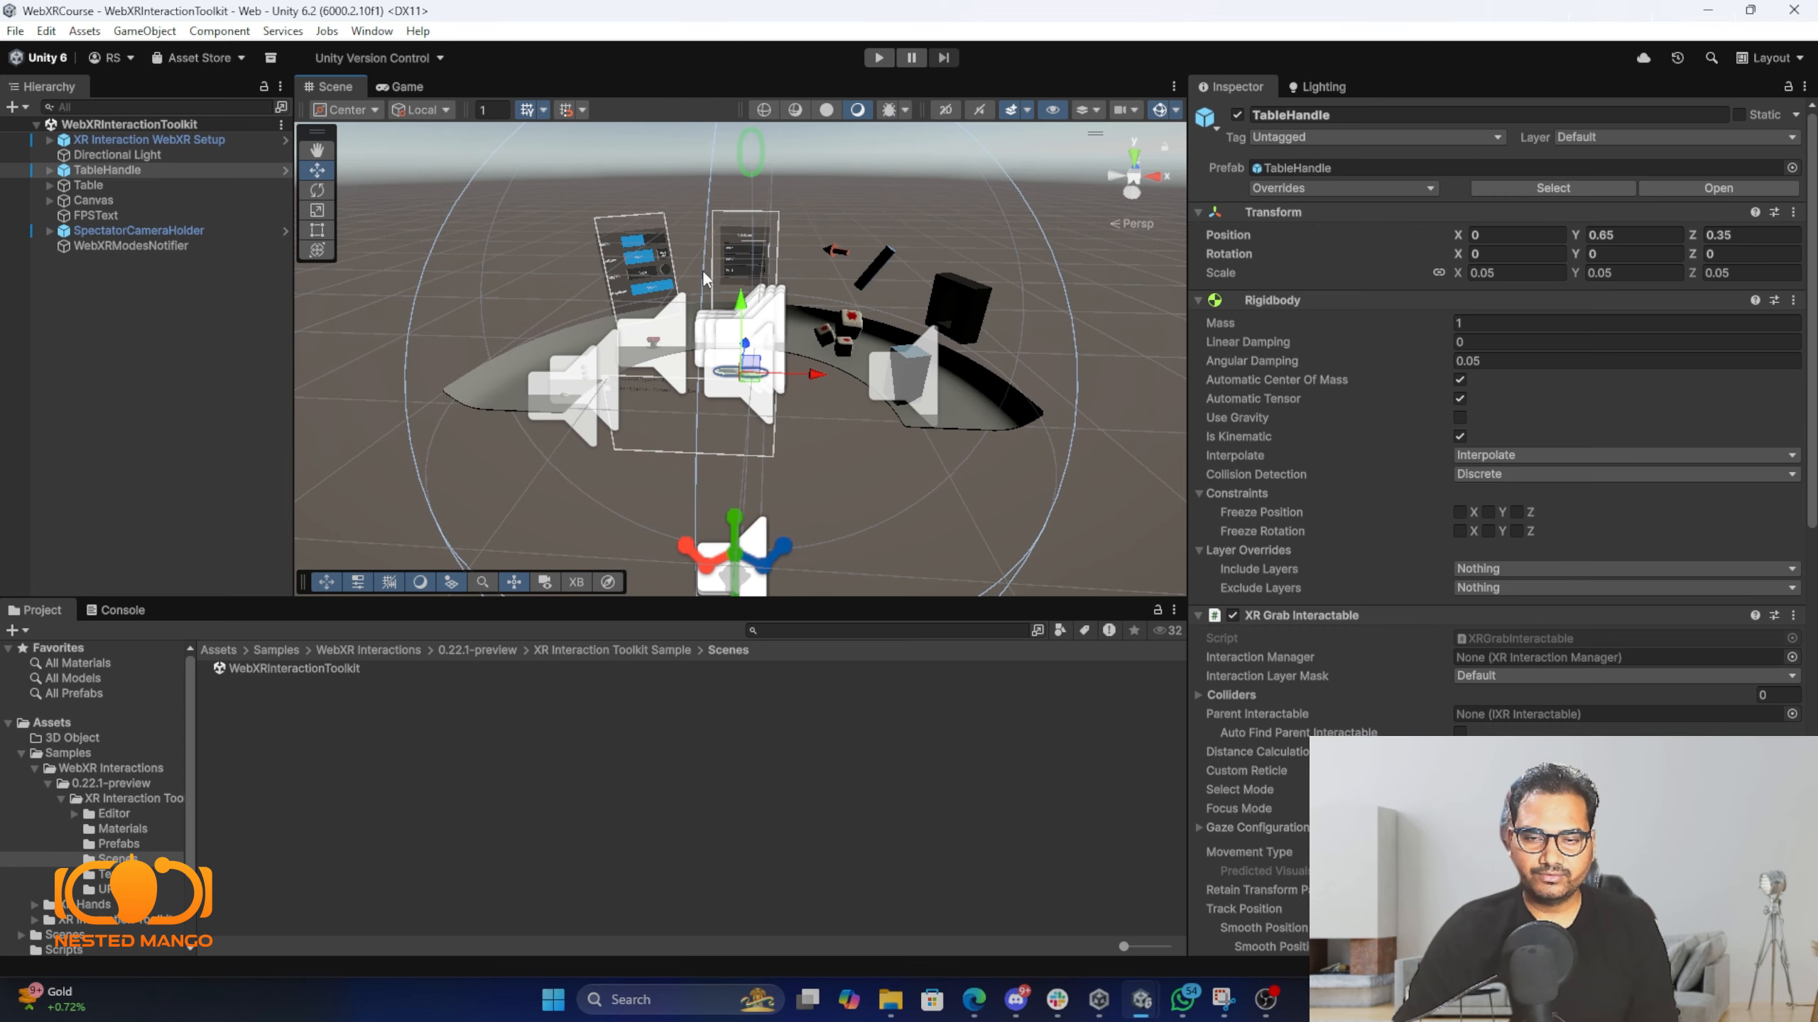
left_click(1161, 111)
left_click_drag(610, 314, 436, 322, "alt")
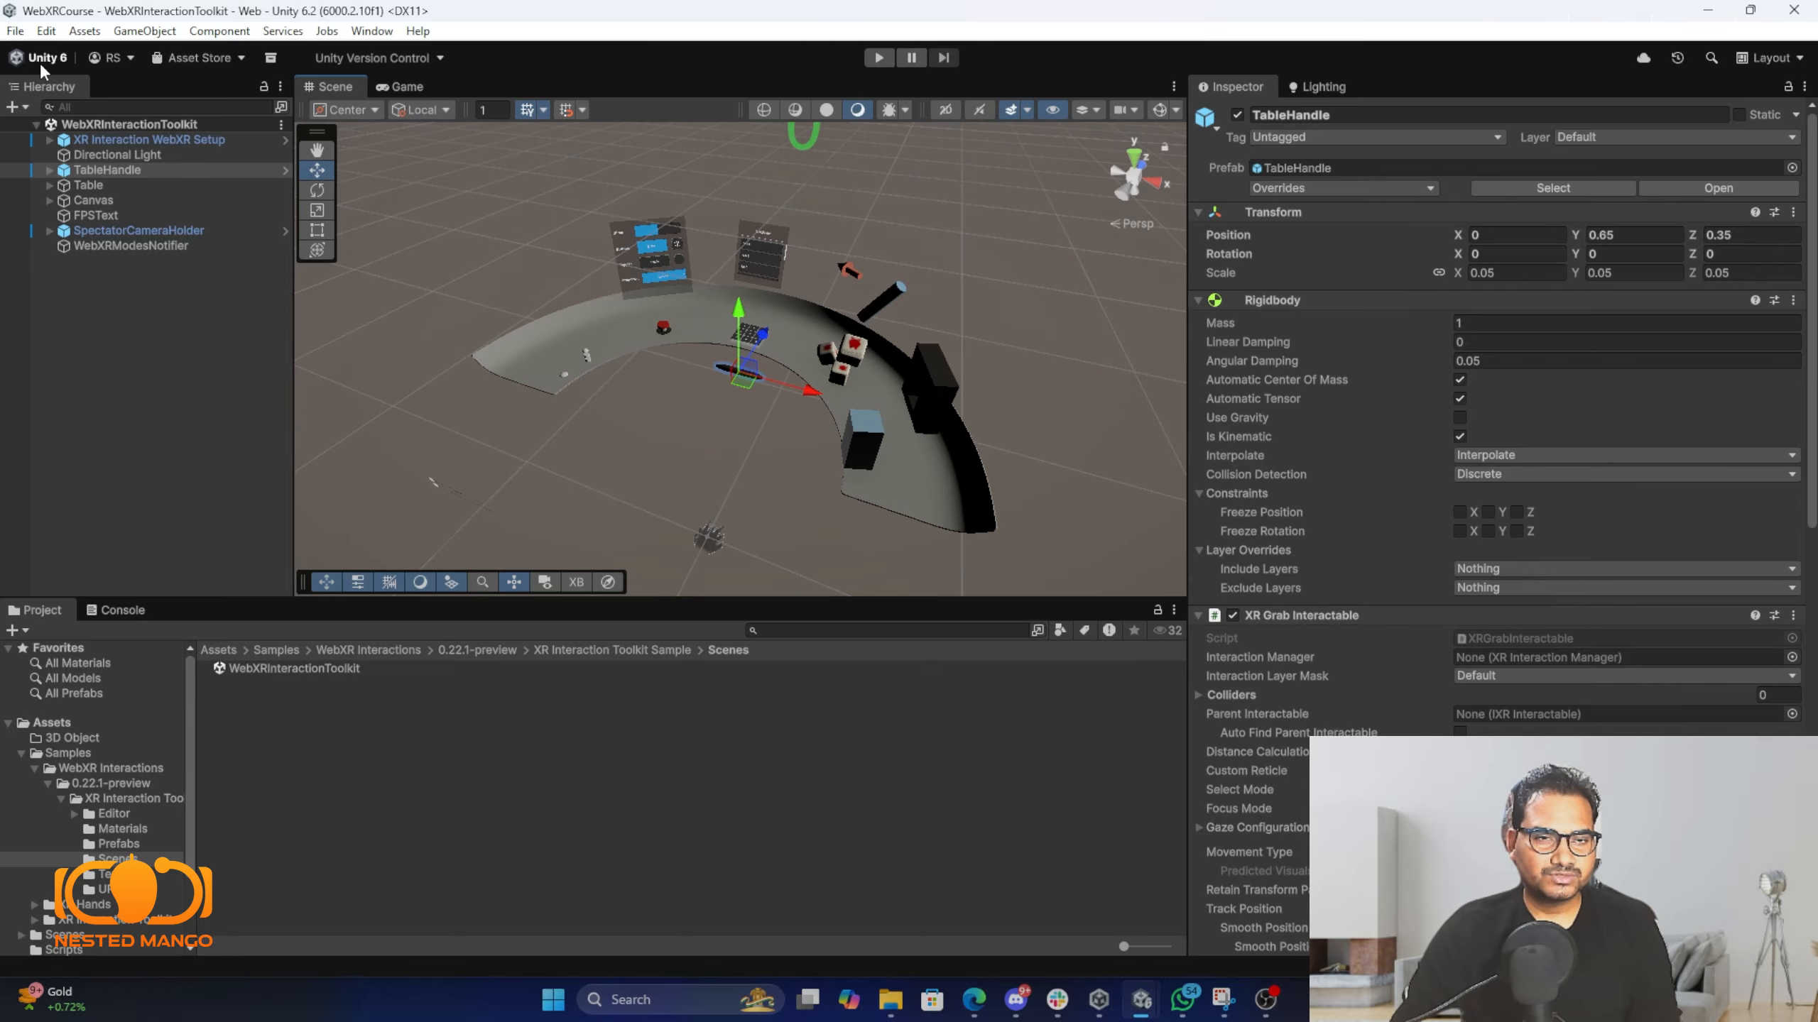
Add the open WebXRInteractionToolkit scene to the shared build scene list and remove SampleScene from it.
left_click(10, 31)
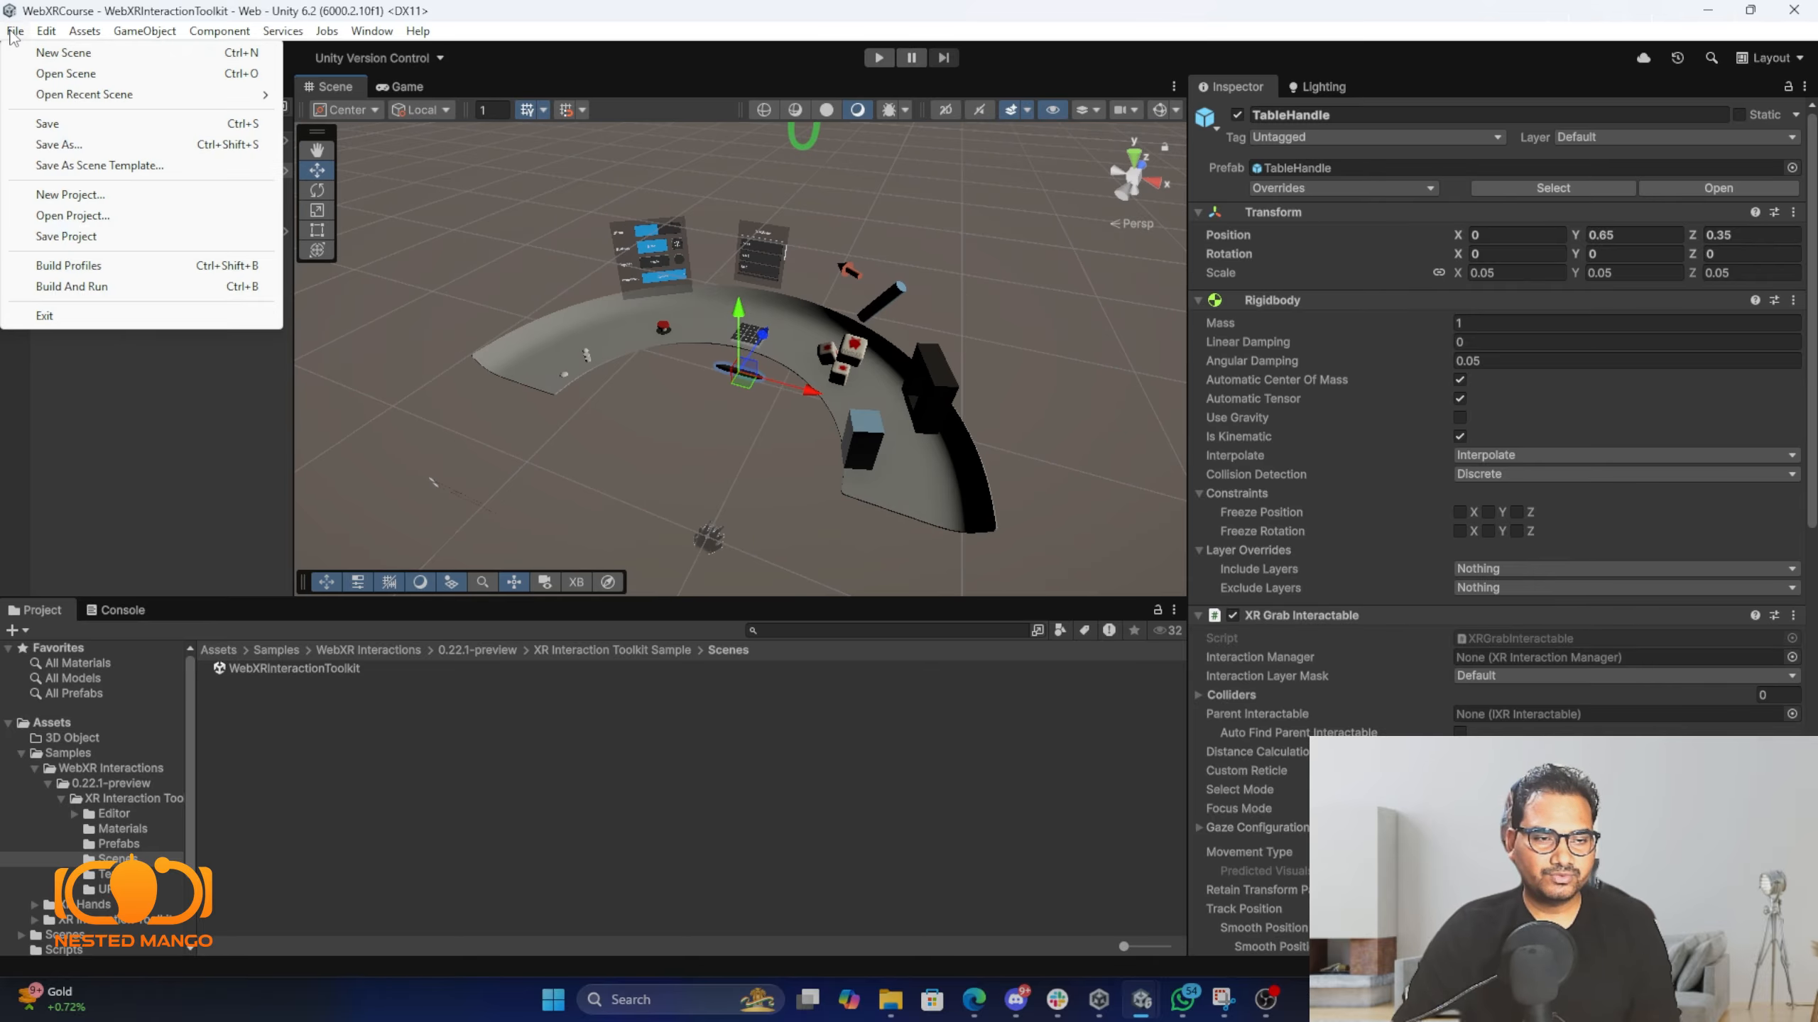
left_click(97, 428)
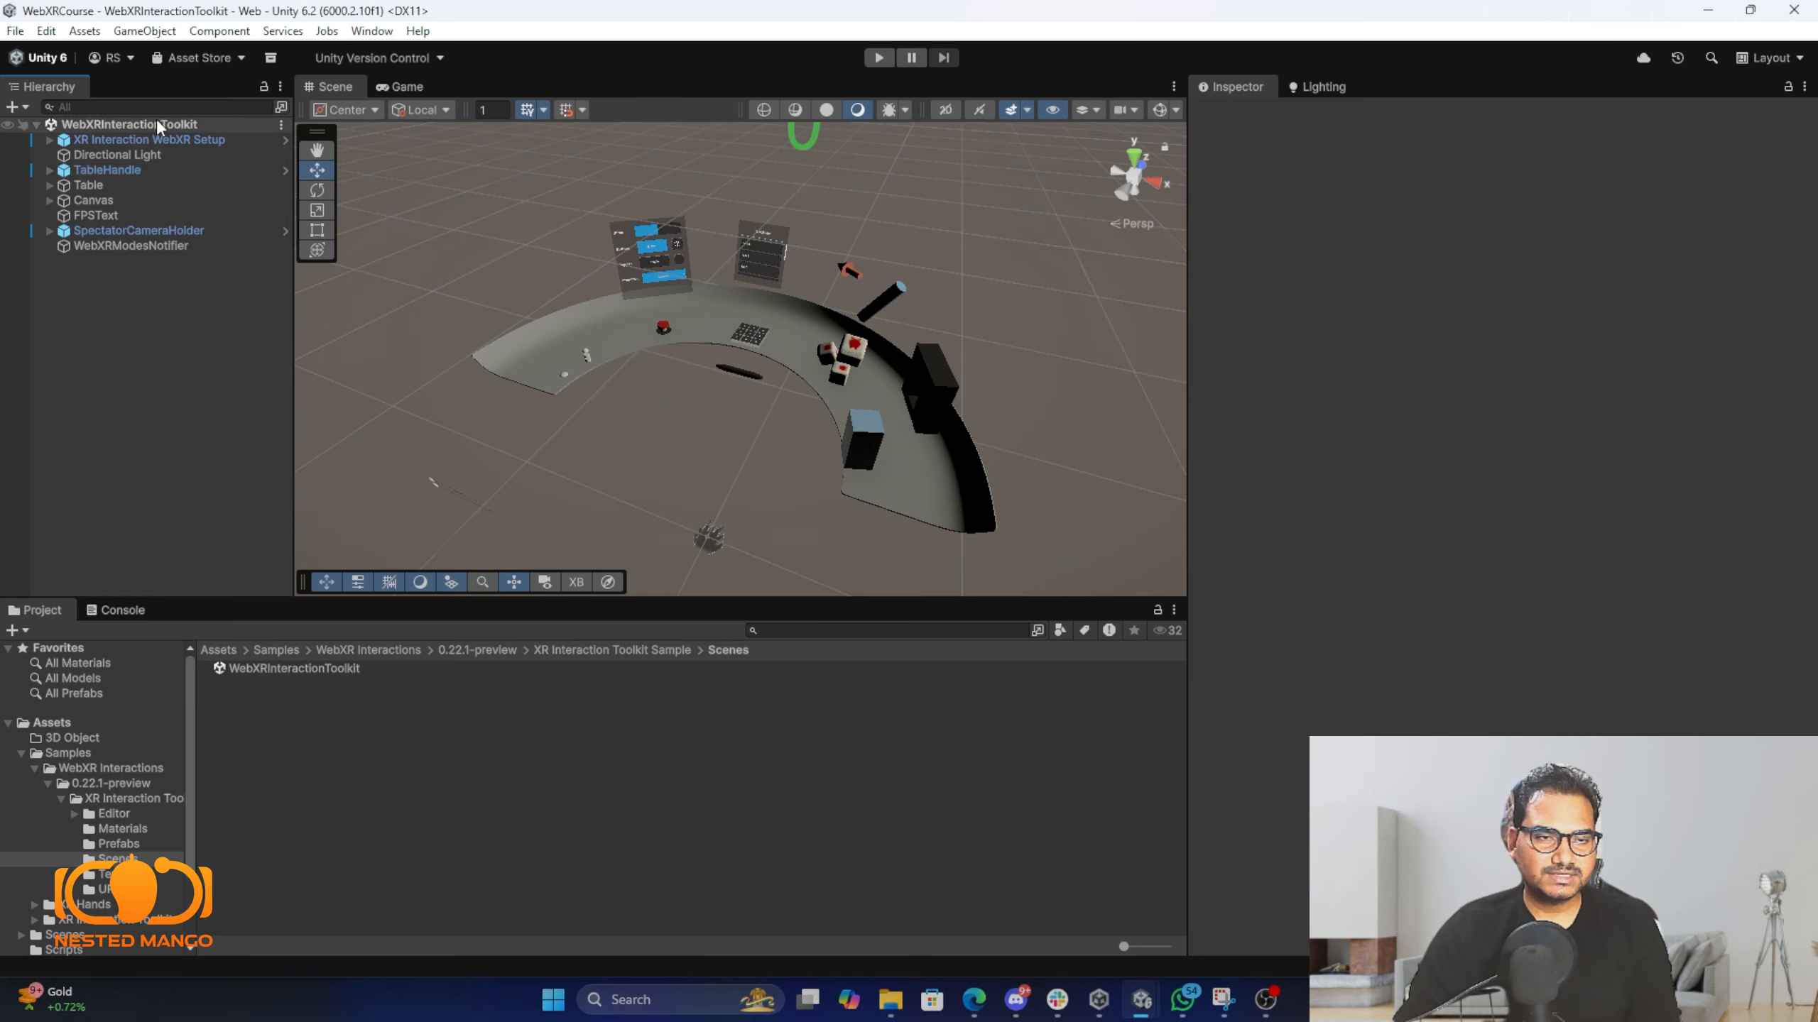
left_click(15, 31)
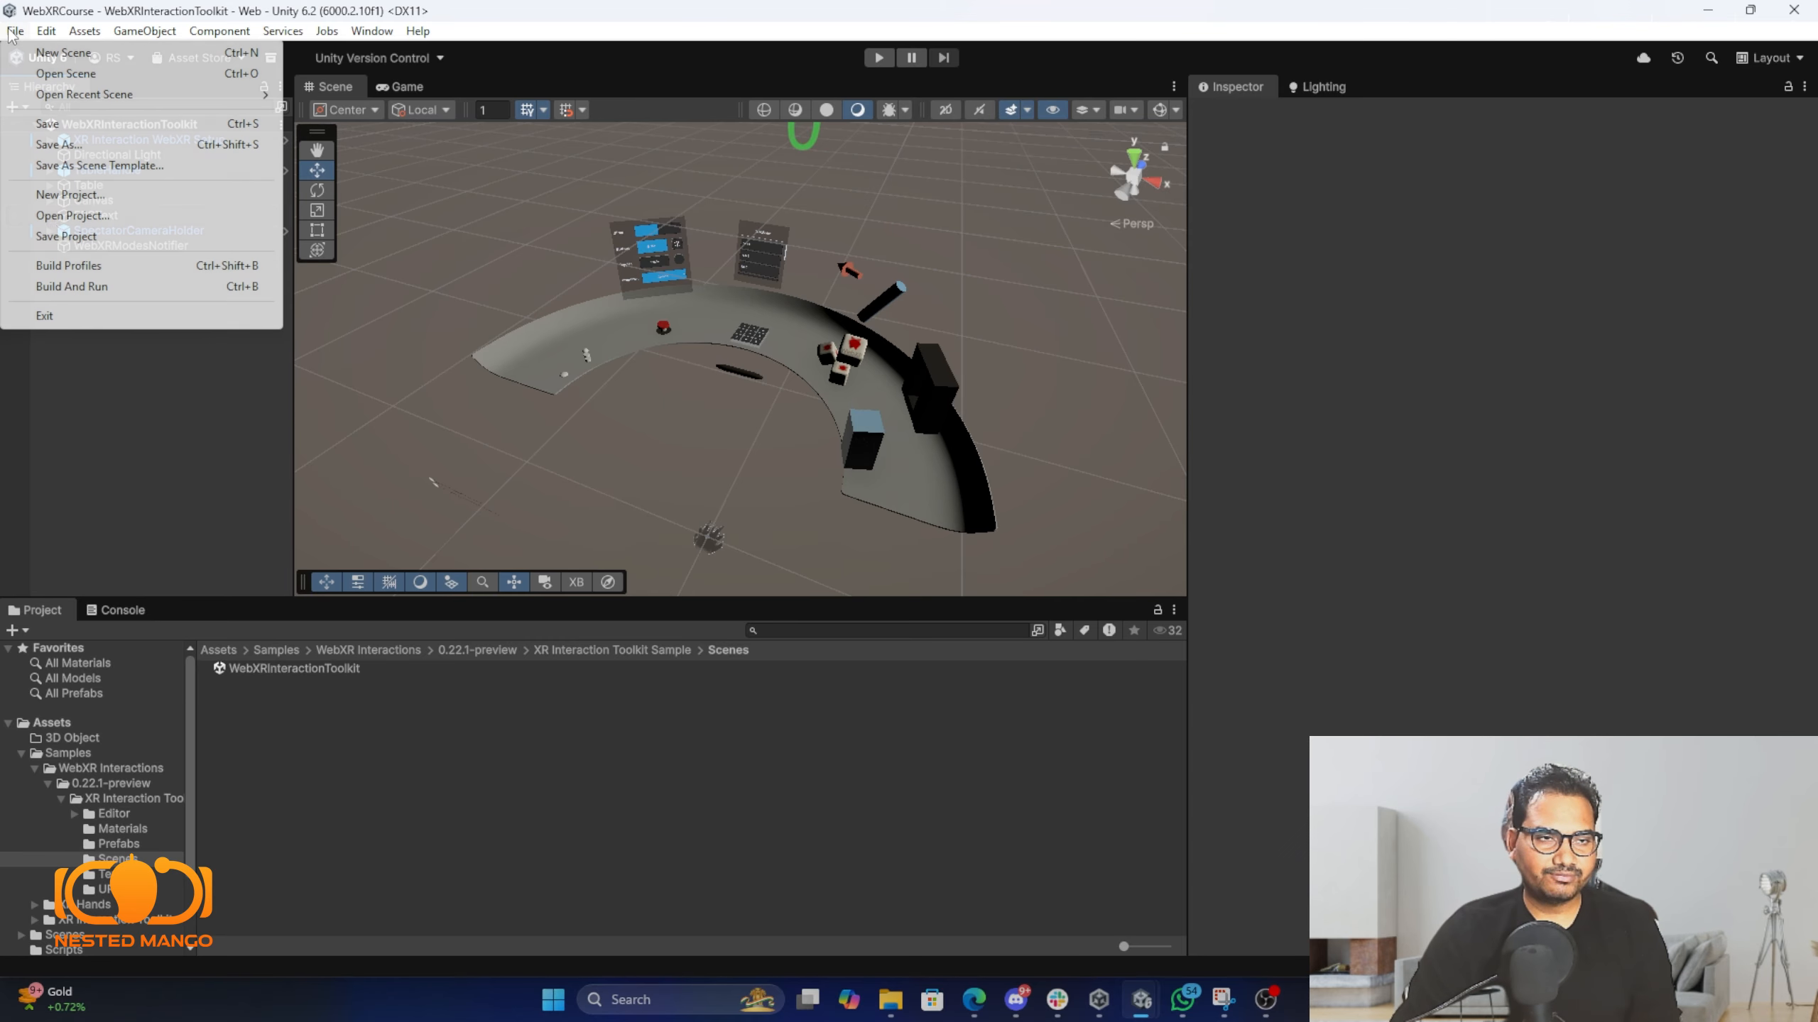
left_click(72, 266)
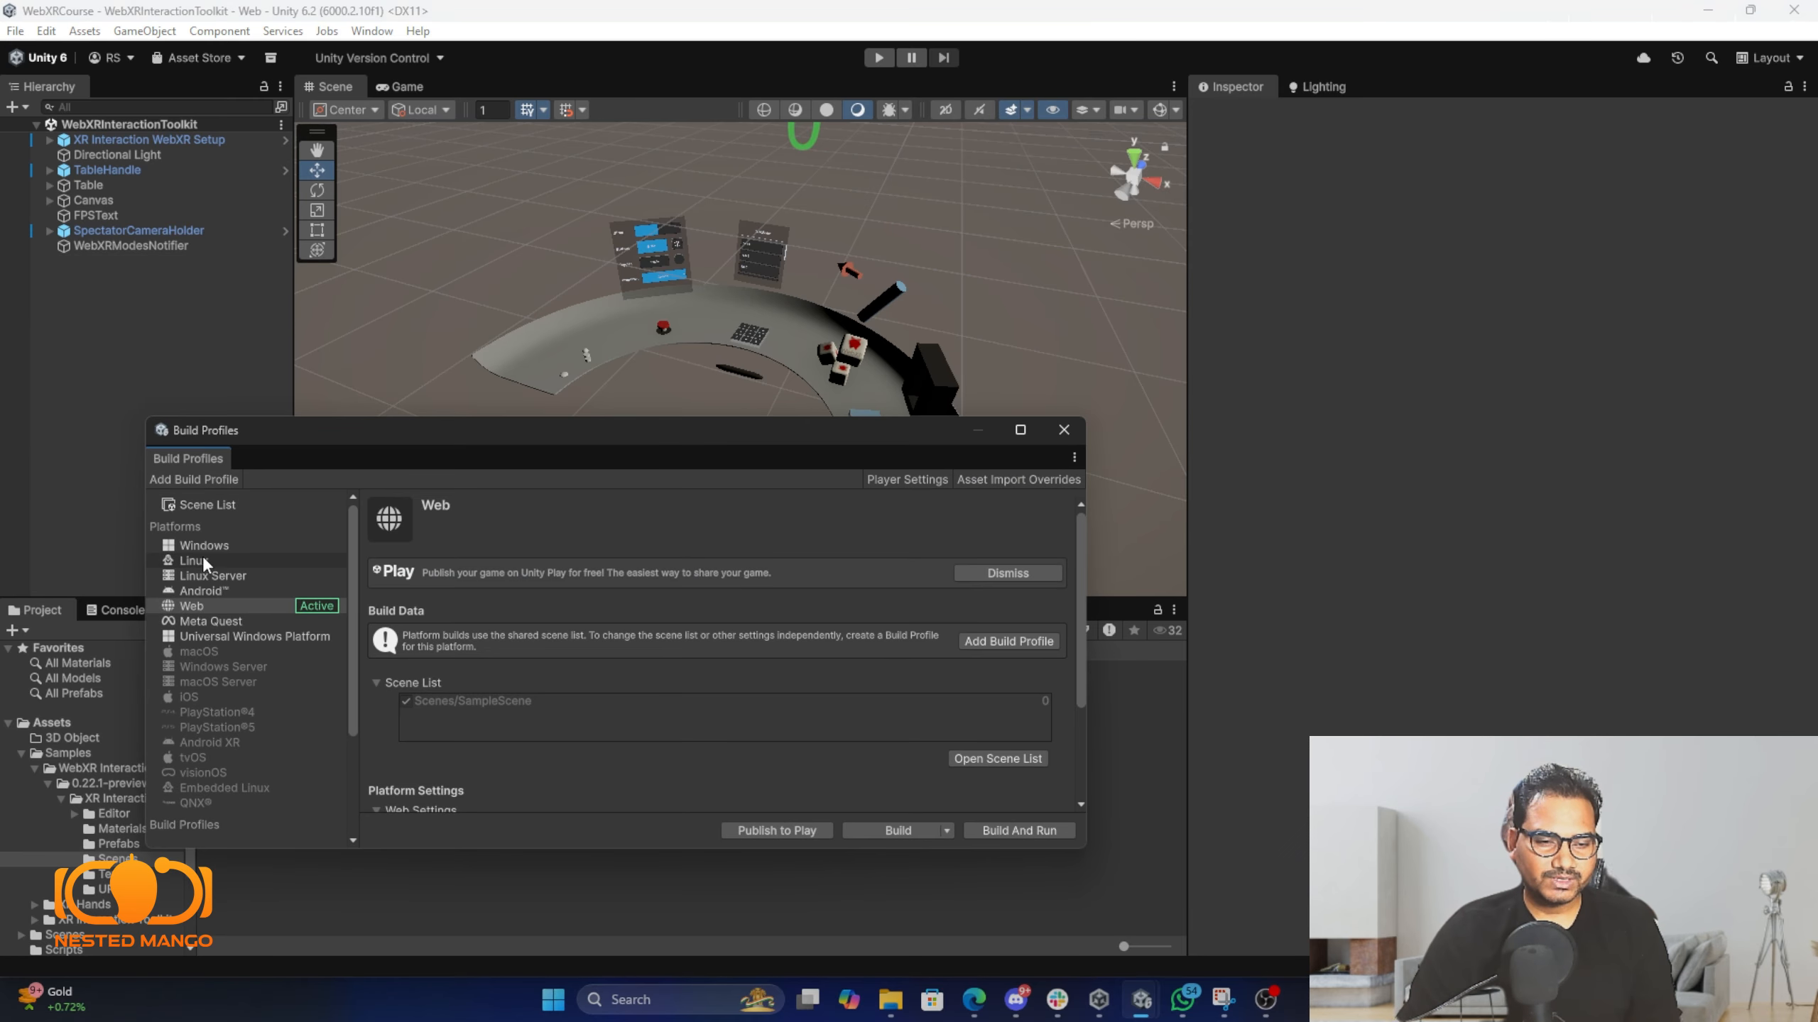
left_click(224, 502)
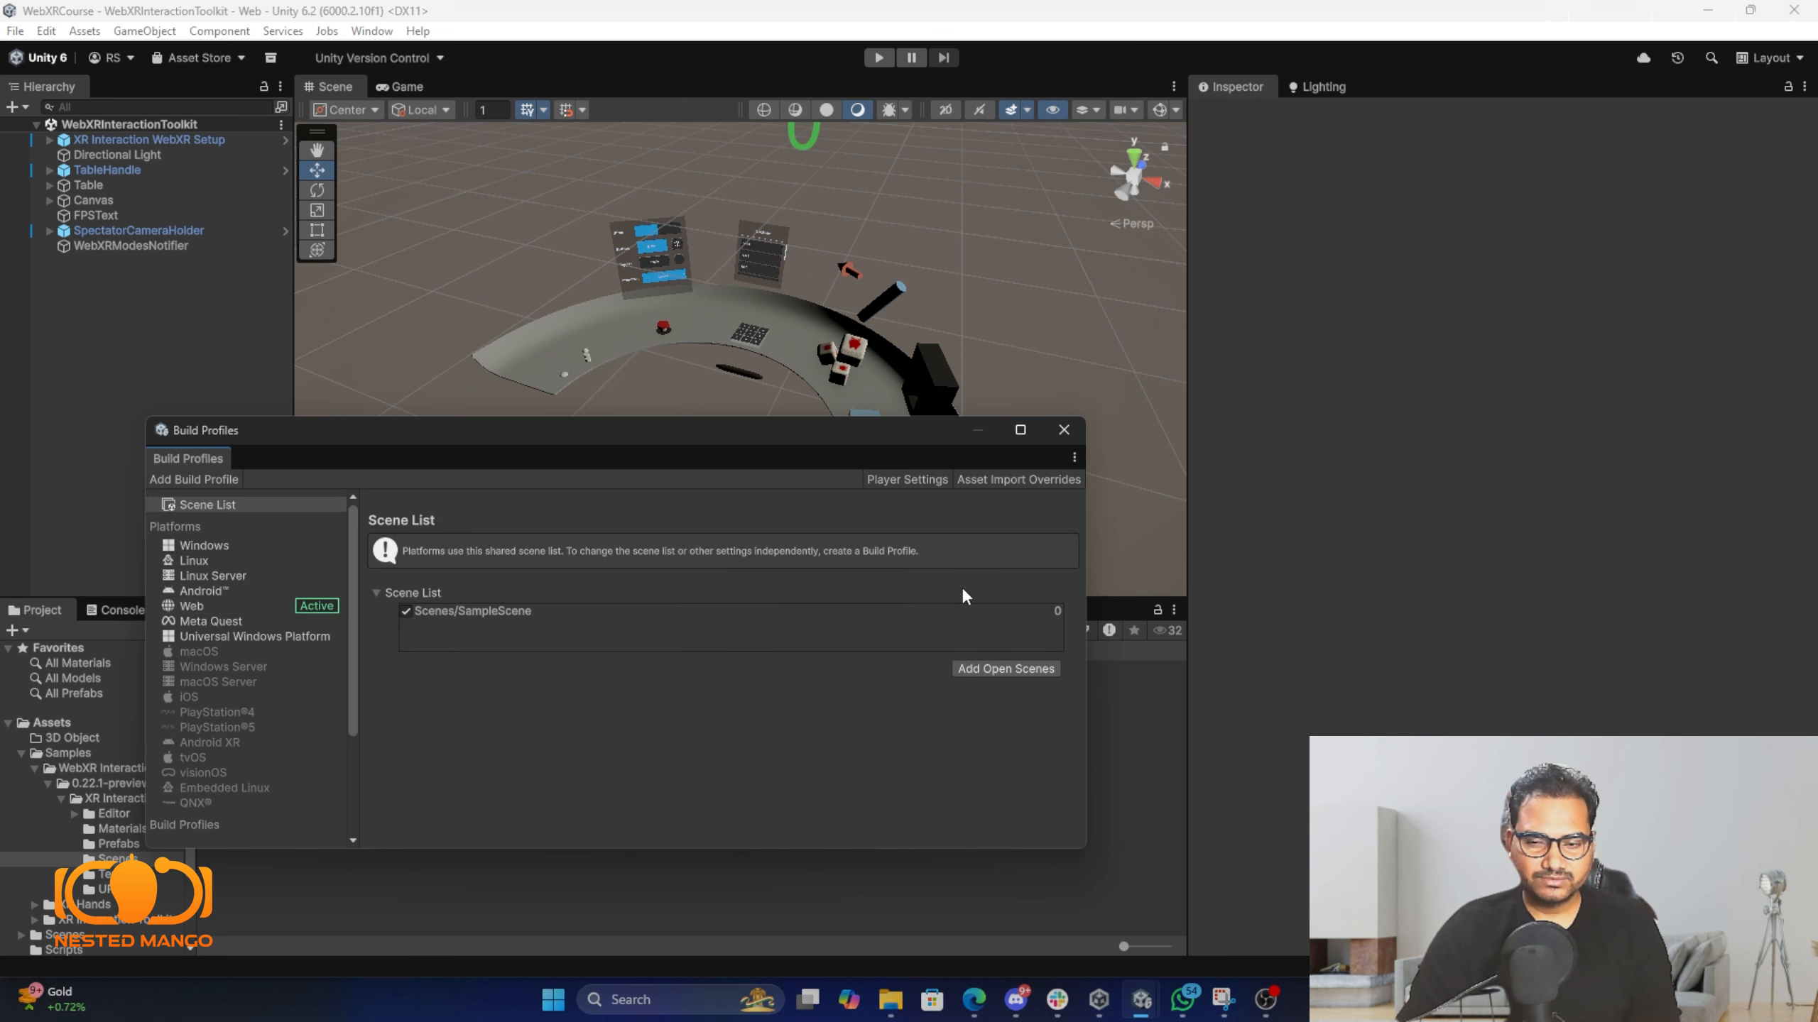
left_click(999, 672)
left_click(493, 612)
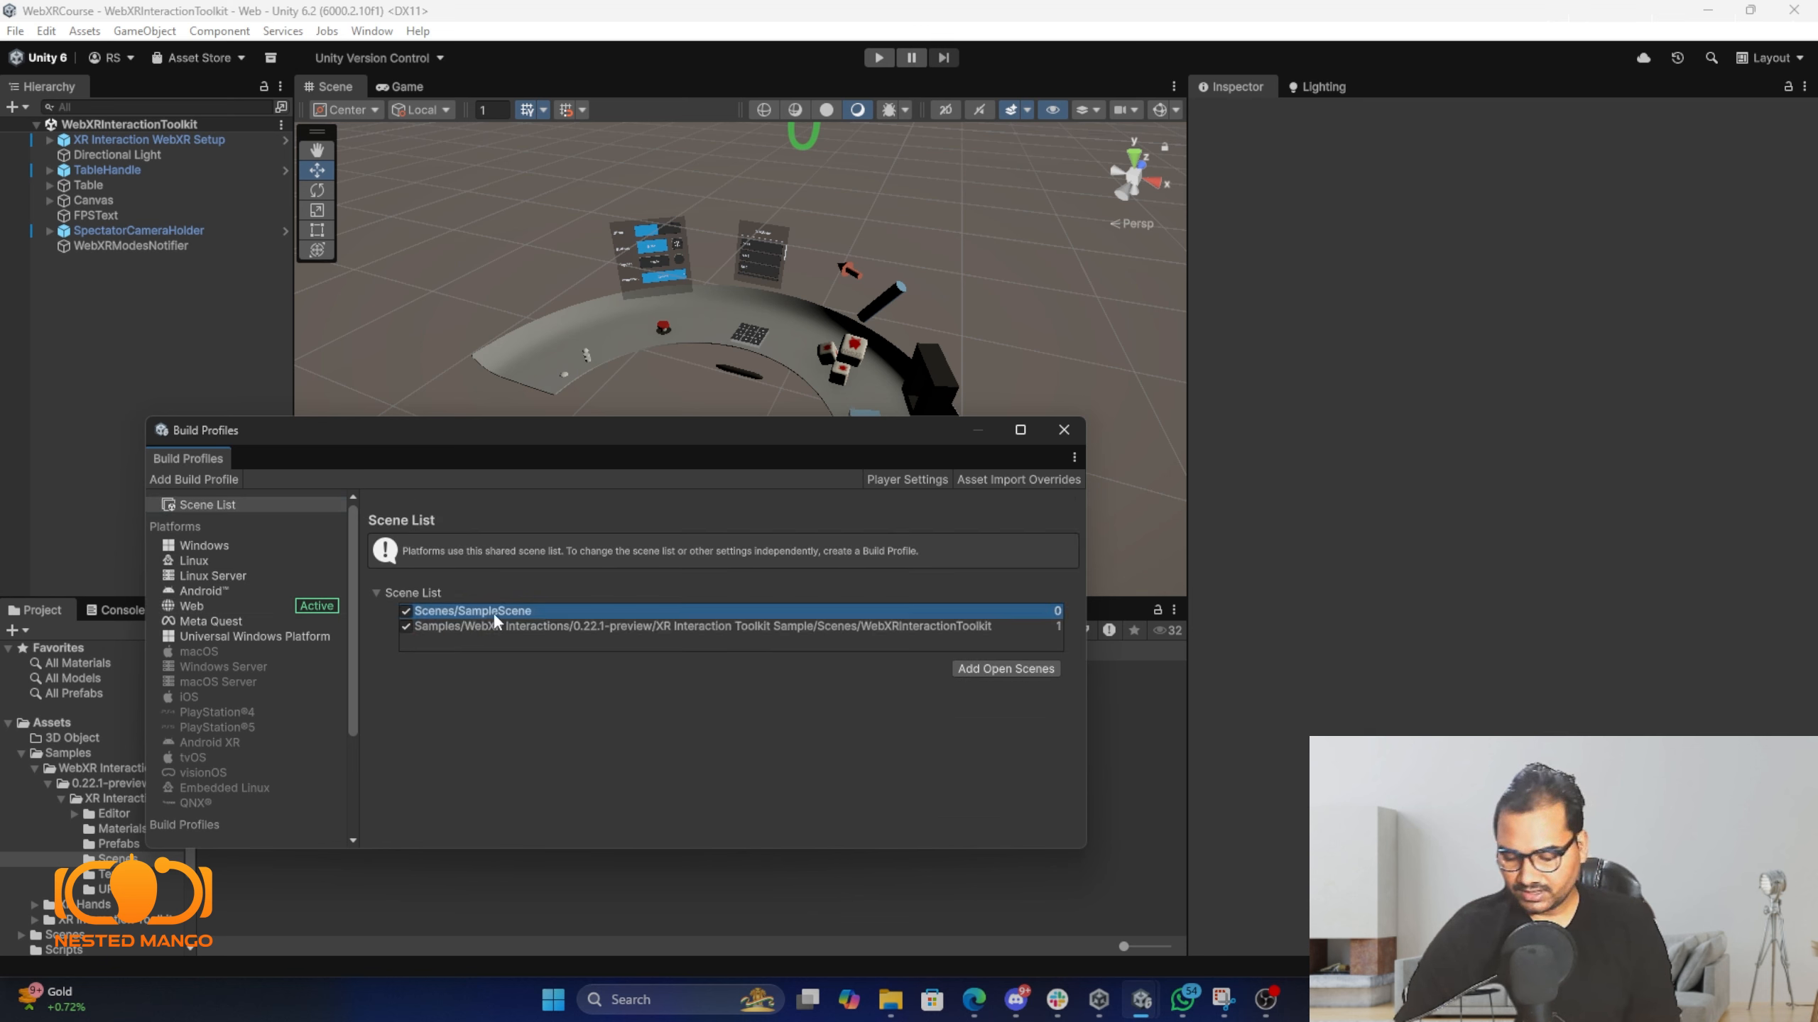
key("Delete")
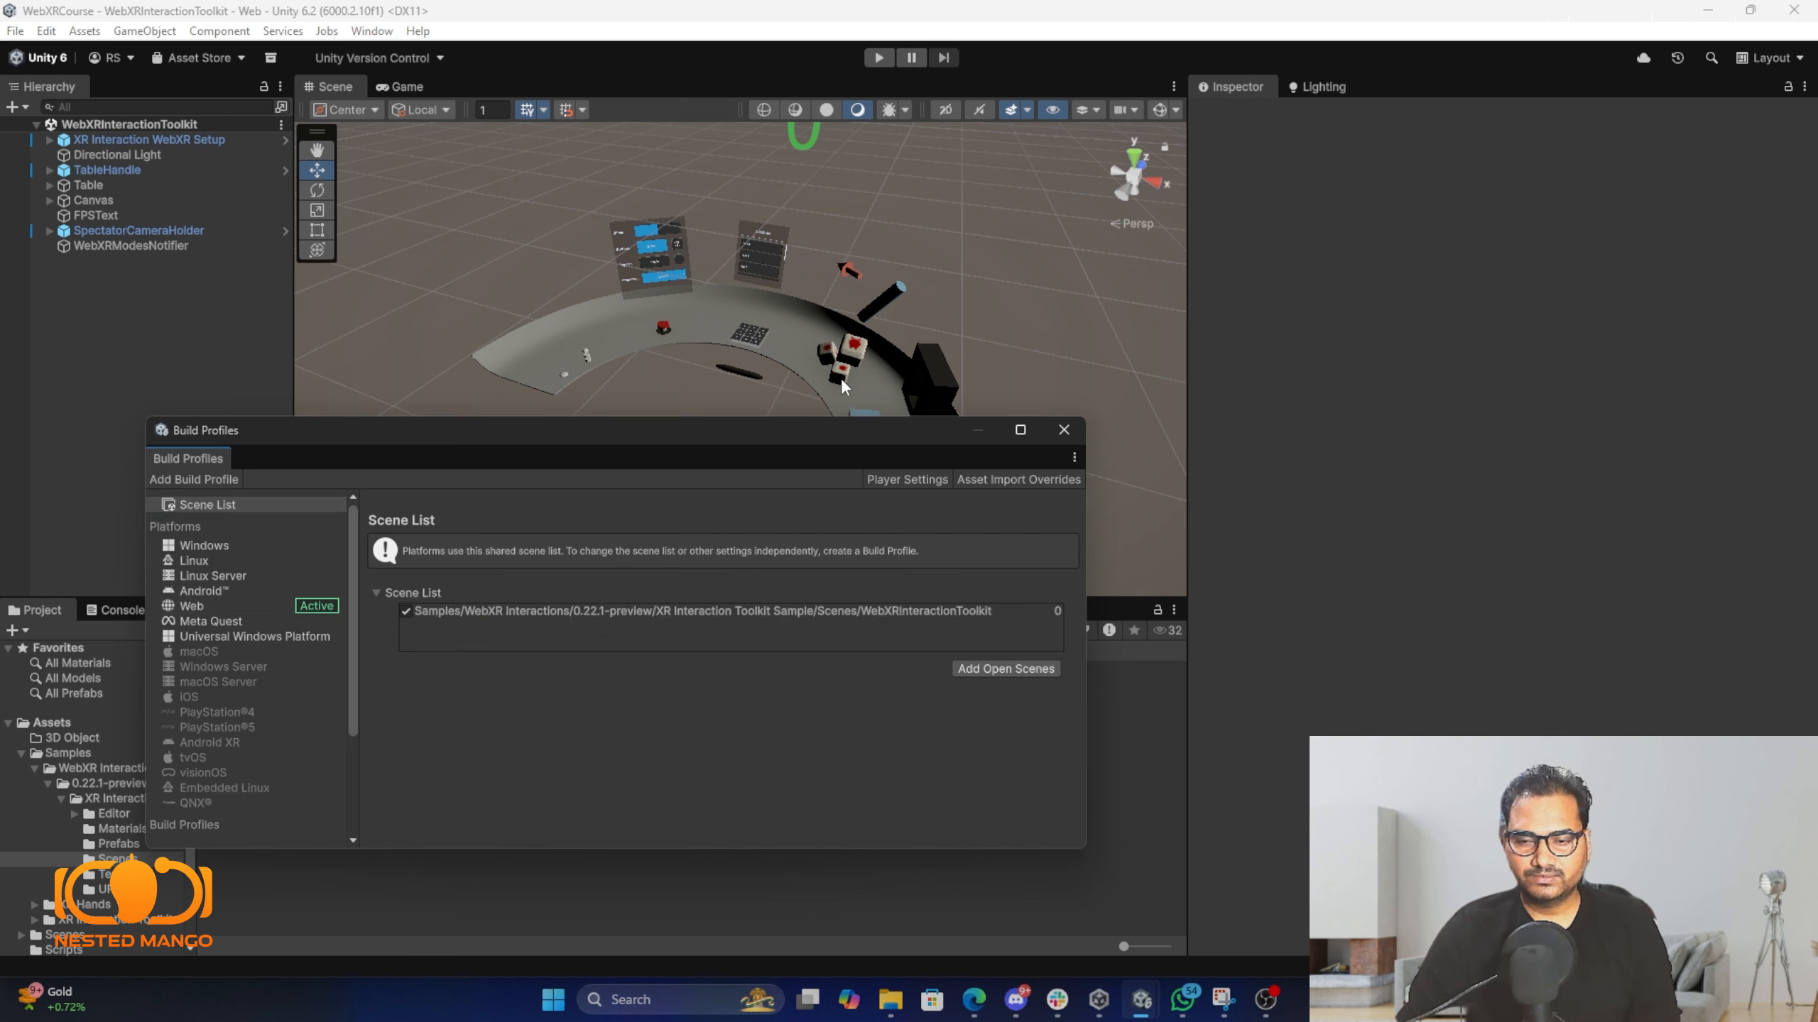
Build and run the Web platform into a new folder named Build inside the WebXRCourse project folder.
left_click(203, 608)
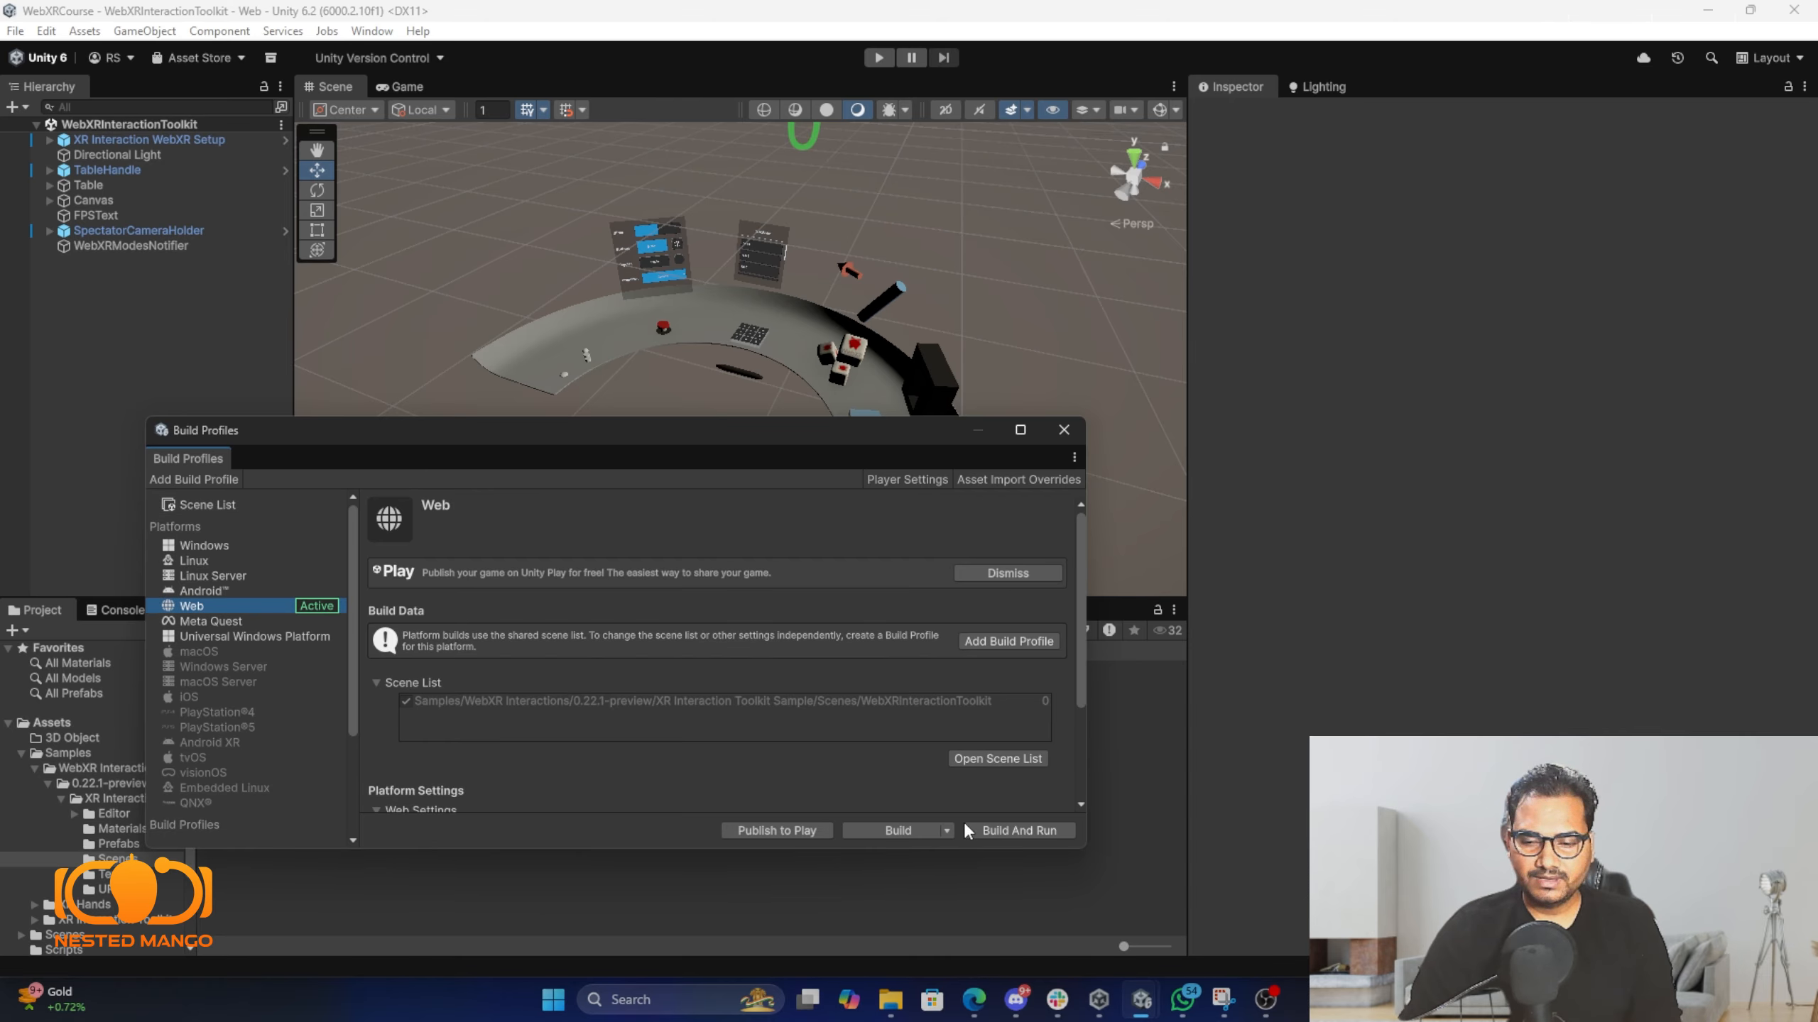
left_click(1007, 831)
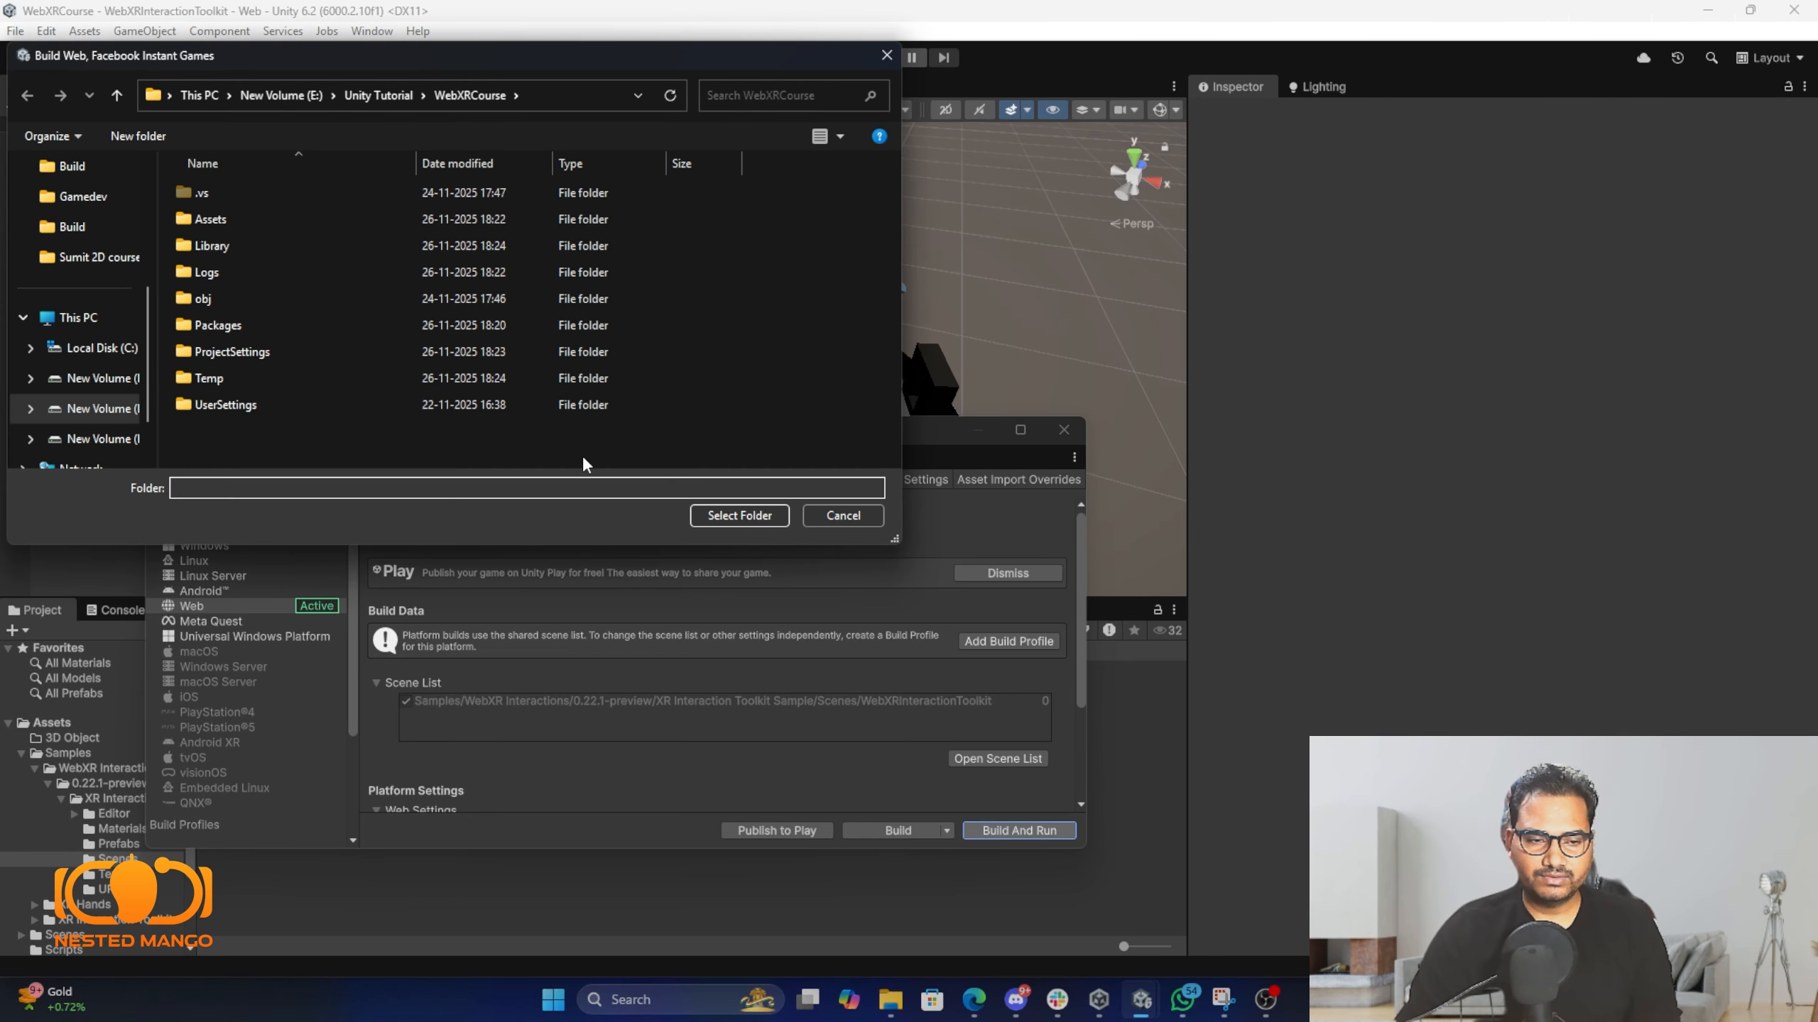
right_click(287, 452)
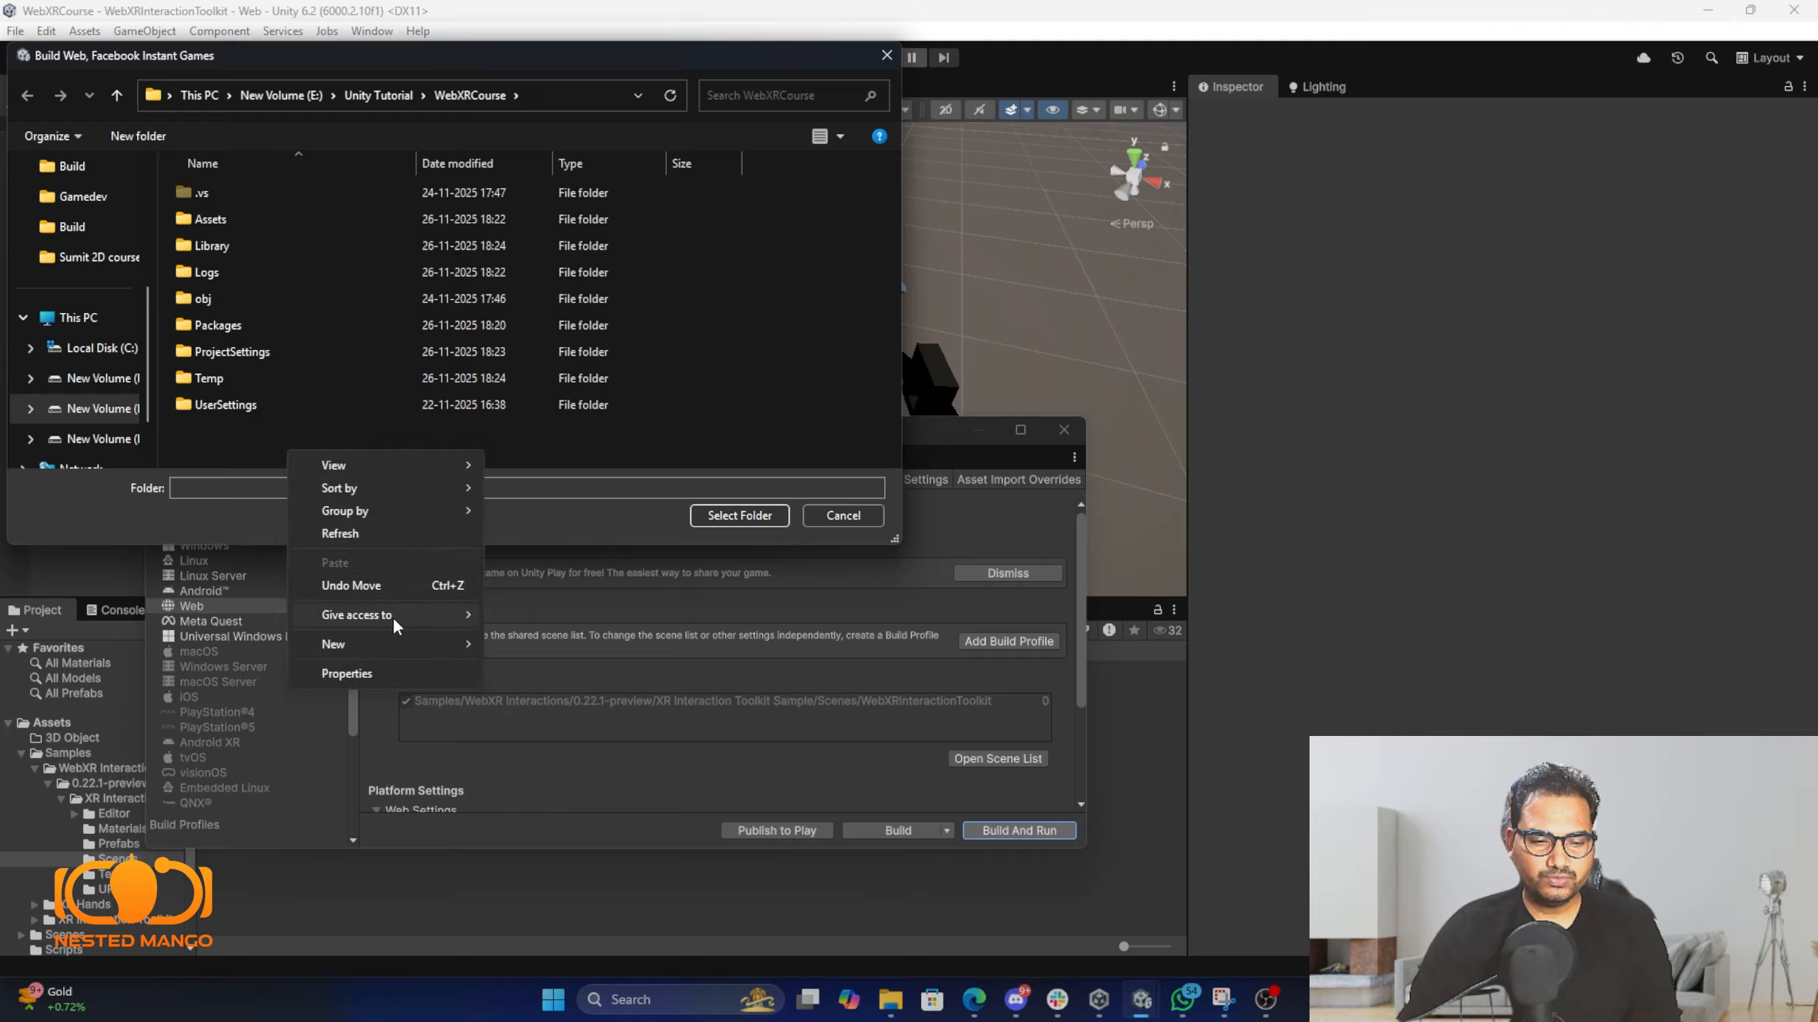
mouse_move(357, 644)
left_click(531, 646)
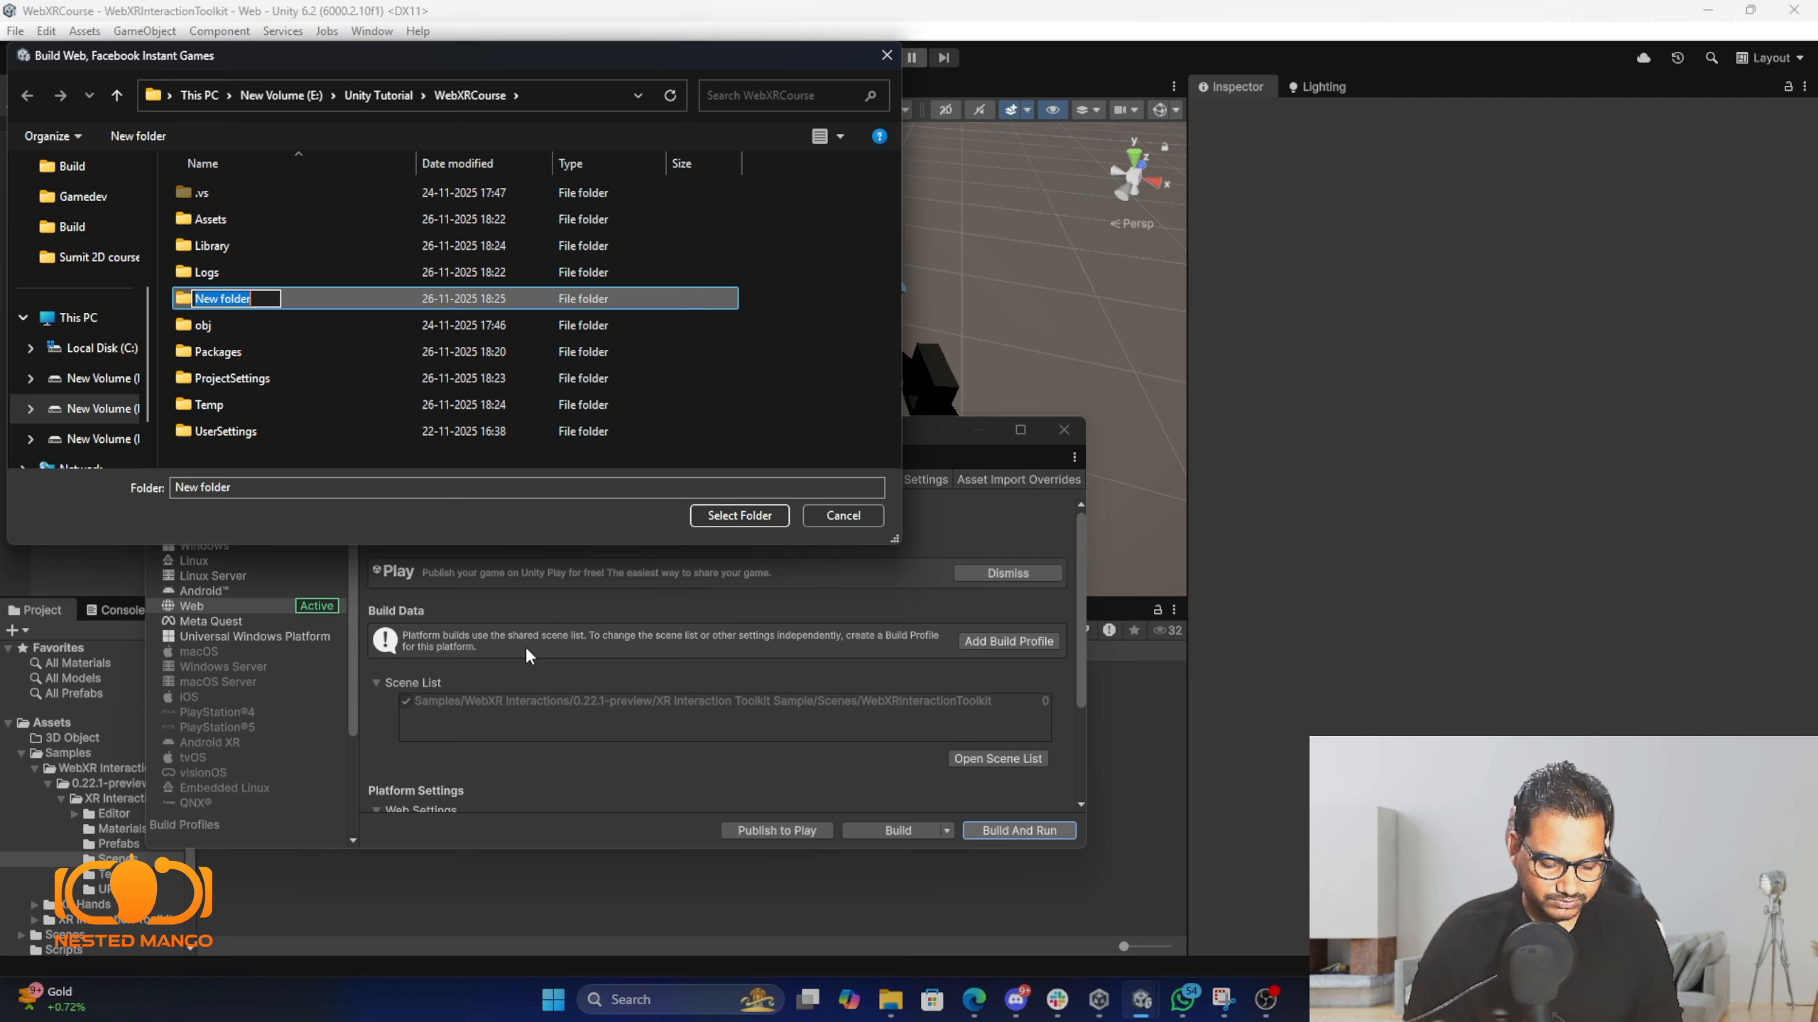
type("Build")
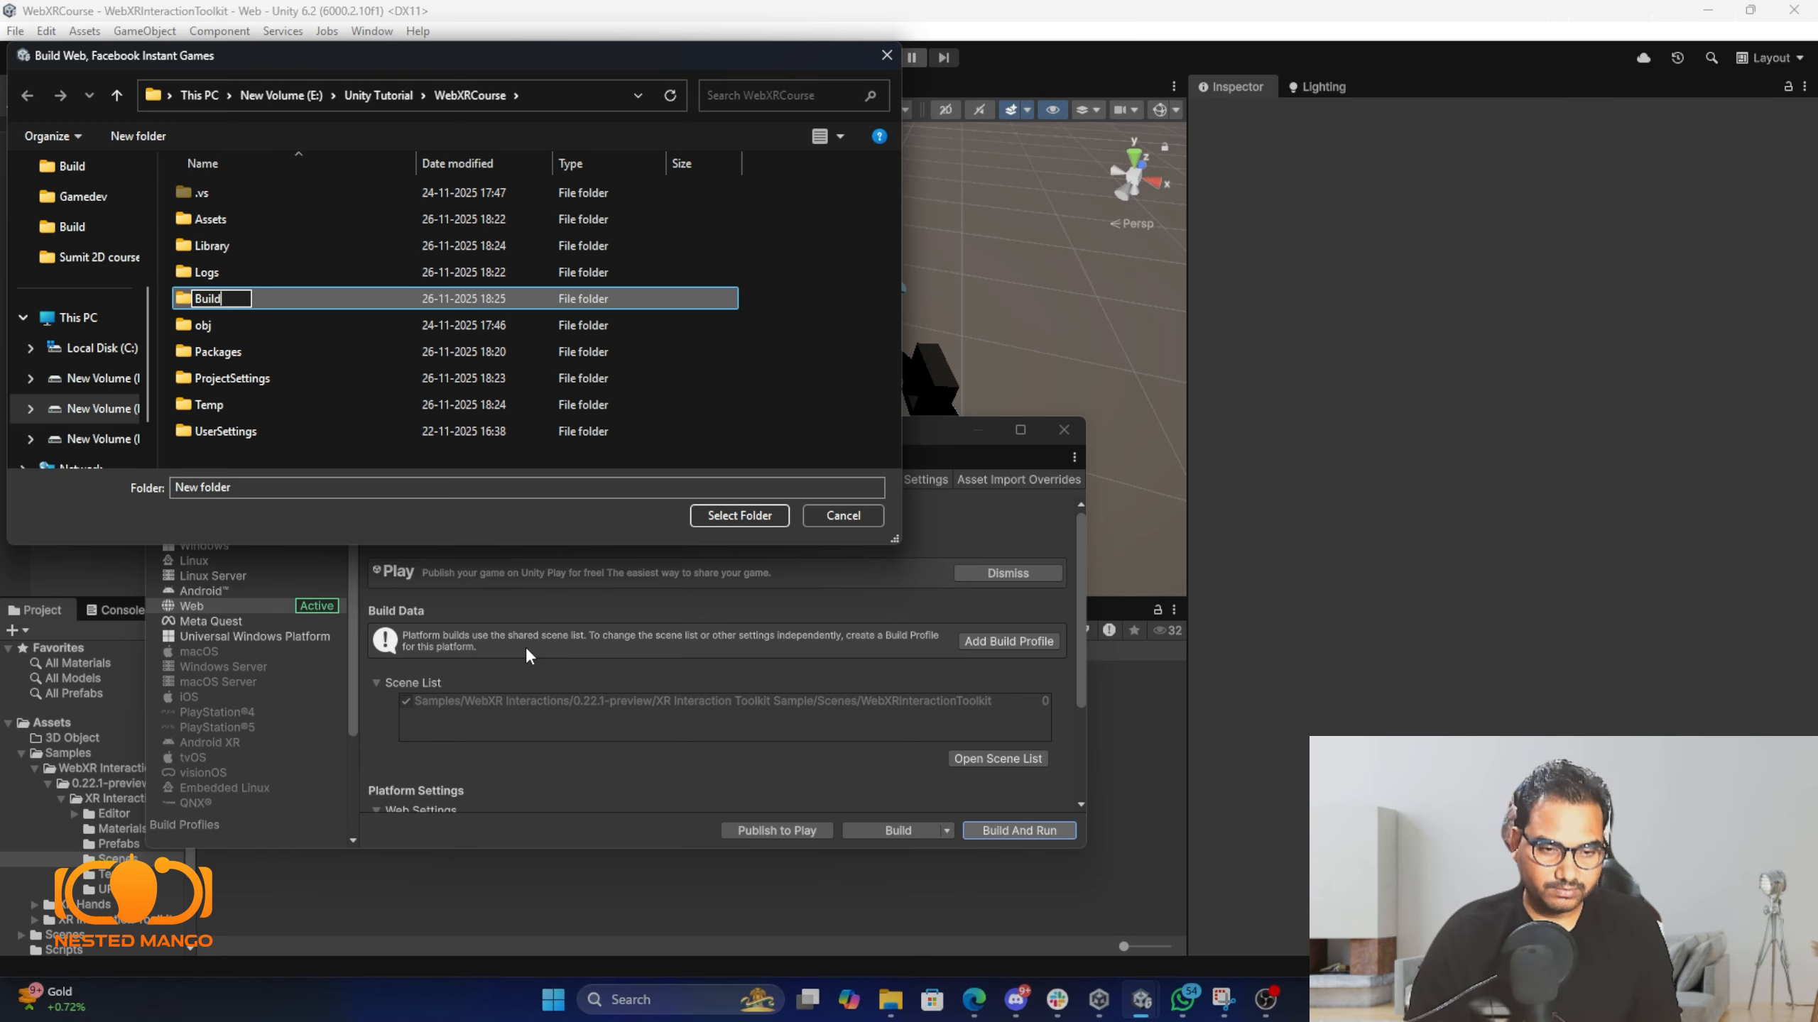
key("Return")
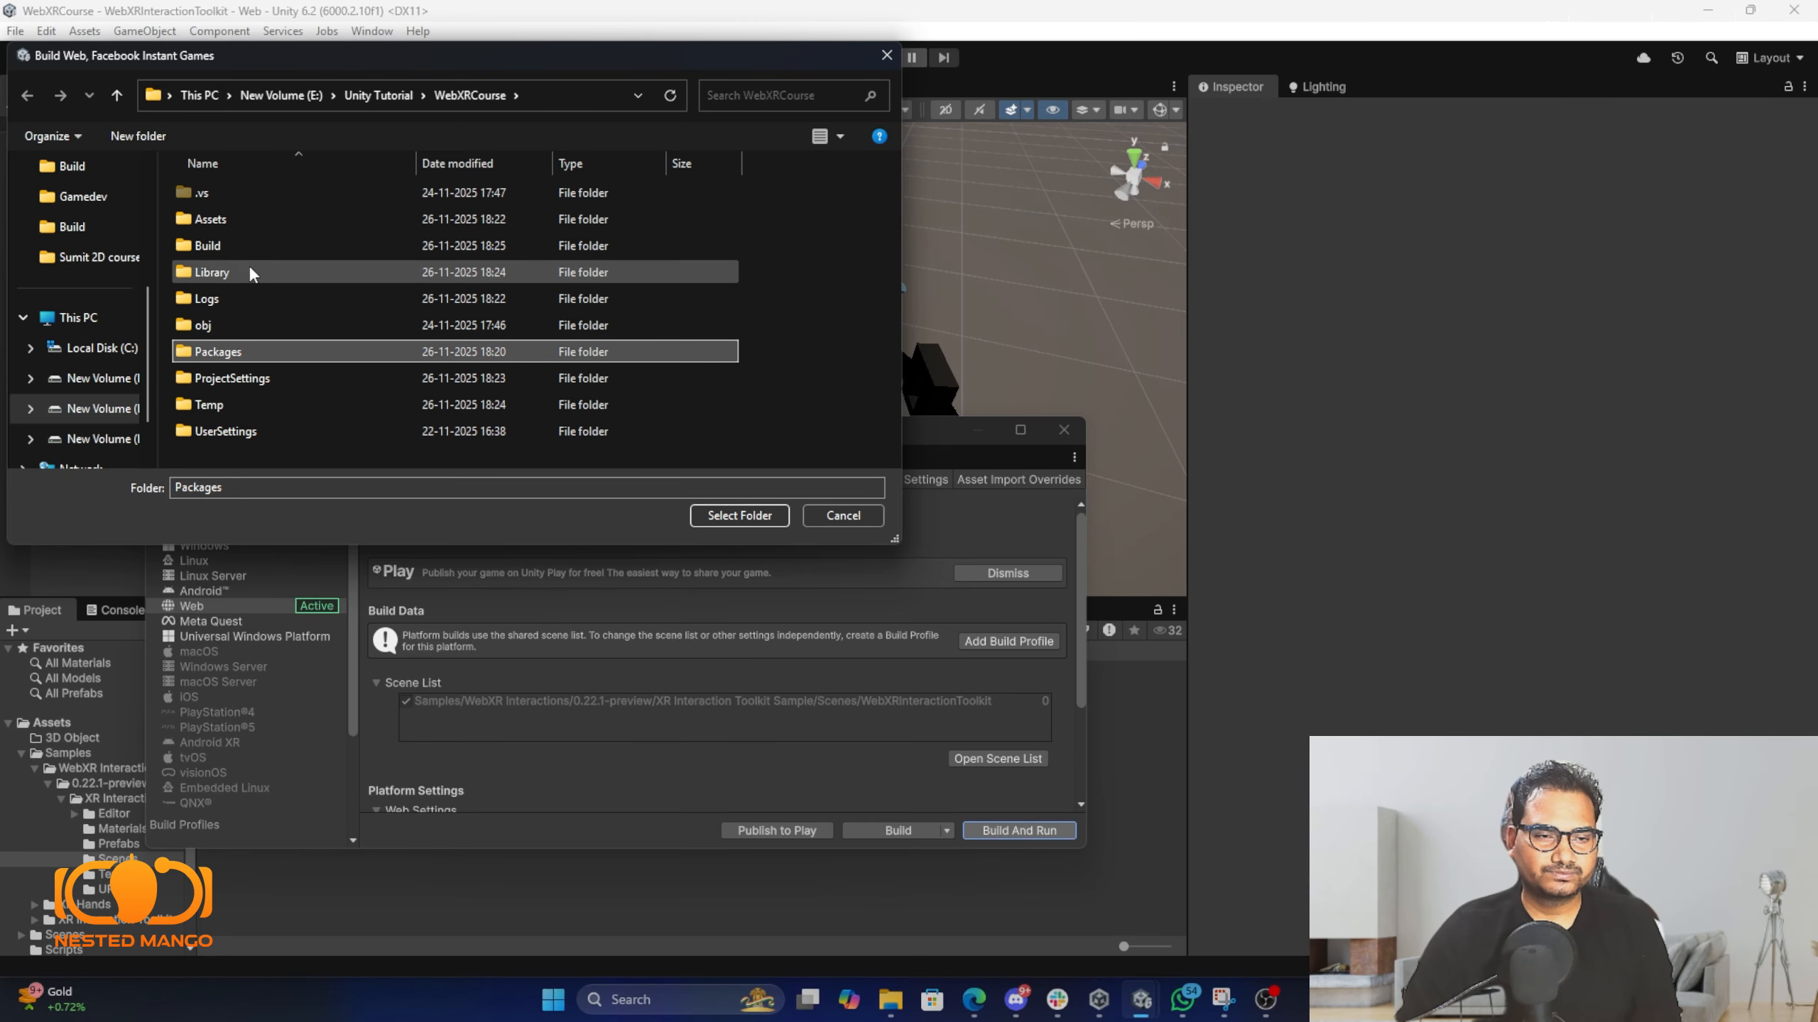
left_click(245, 244)
left_click(724, 515)
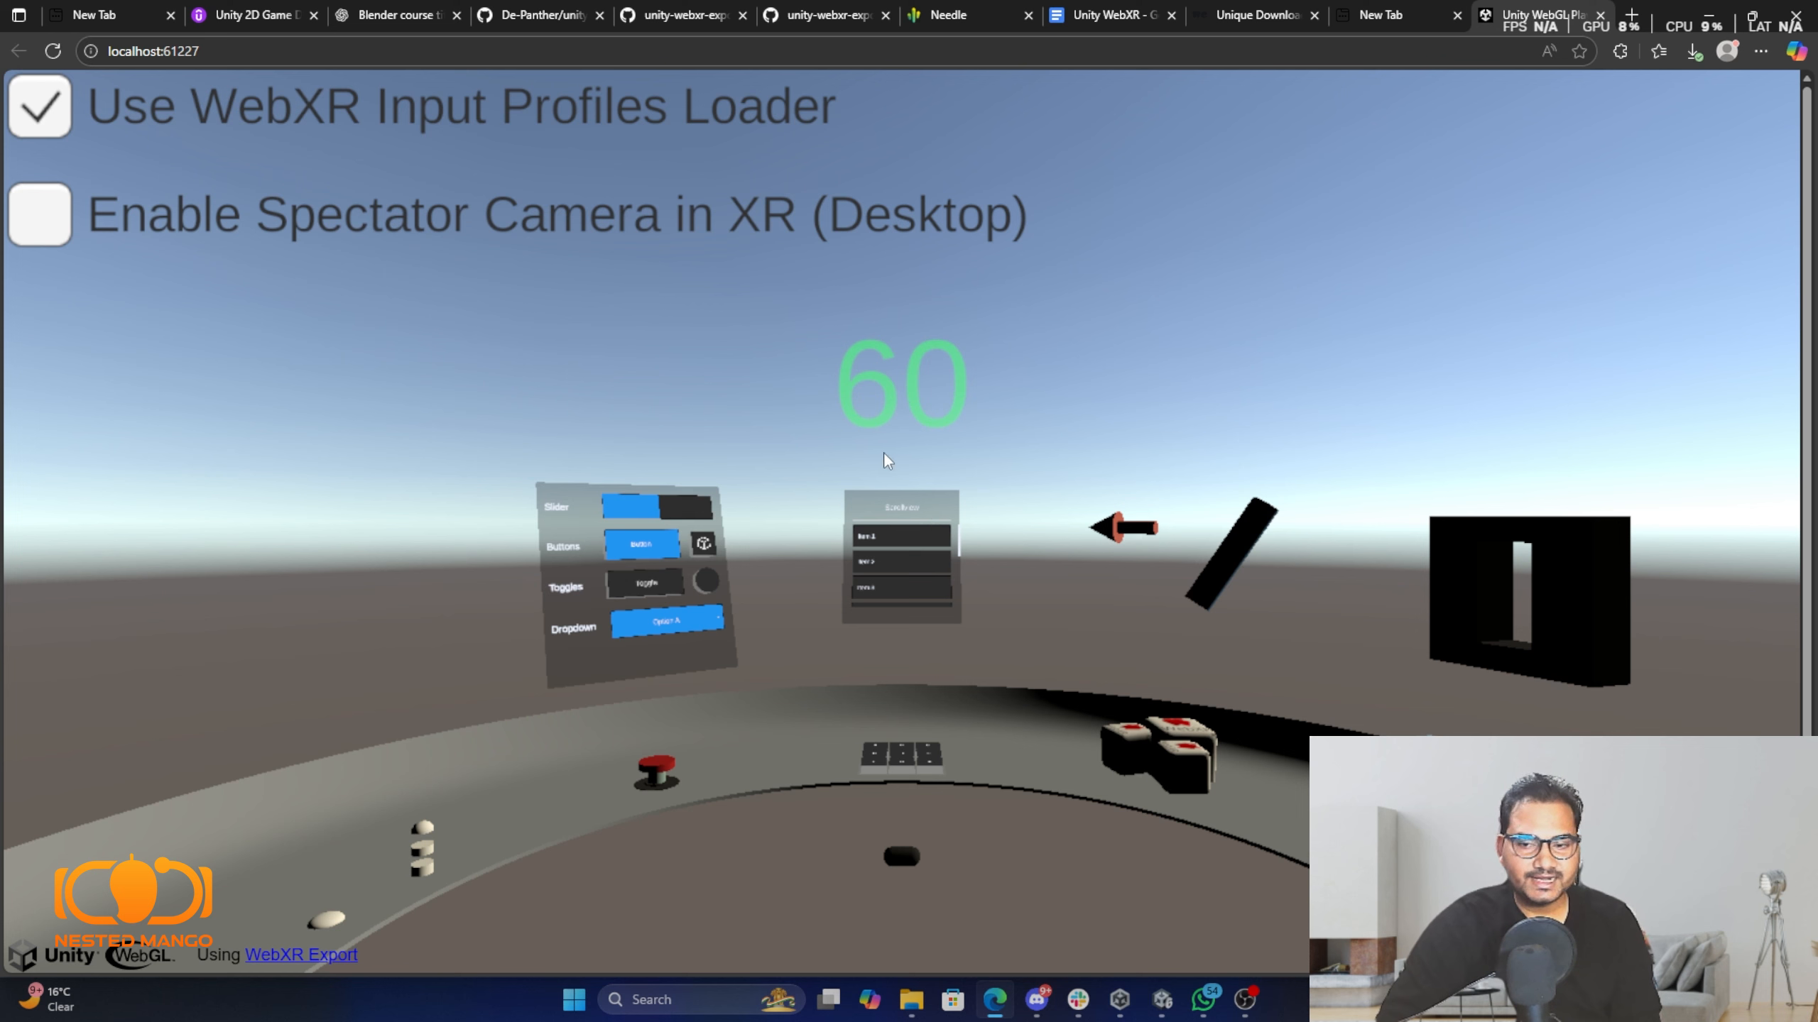
Enable the spectator camera and mixed reality capture in the running web build and allow it camera access.
left_click(51, 214)
left_click(40, 322)
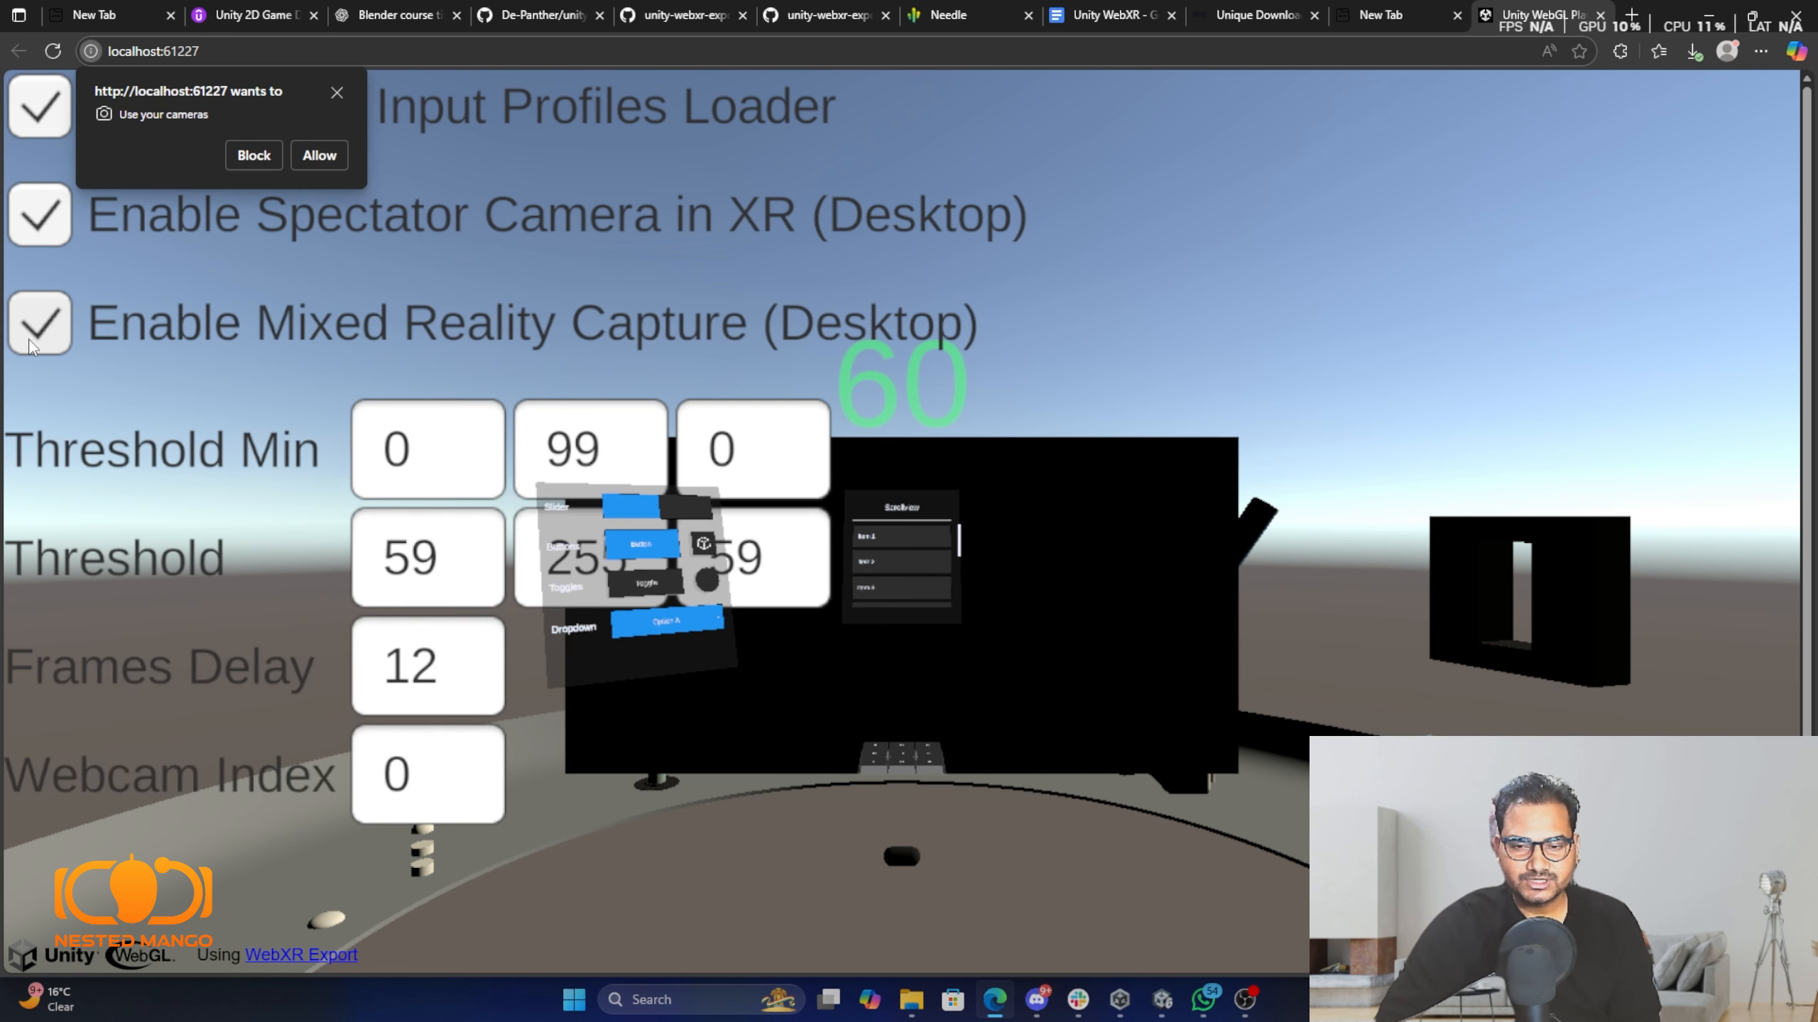
left_click(319, 159)
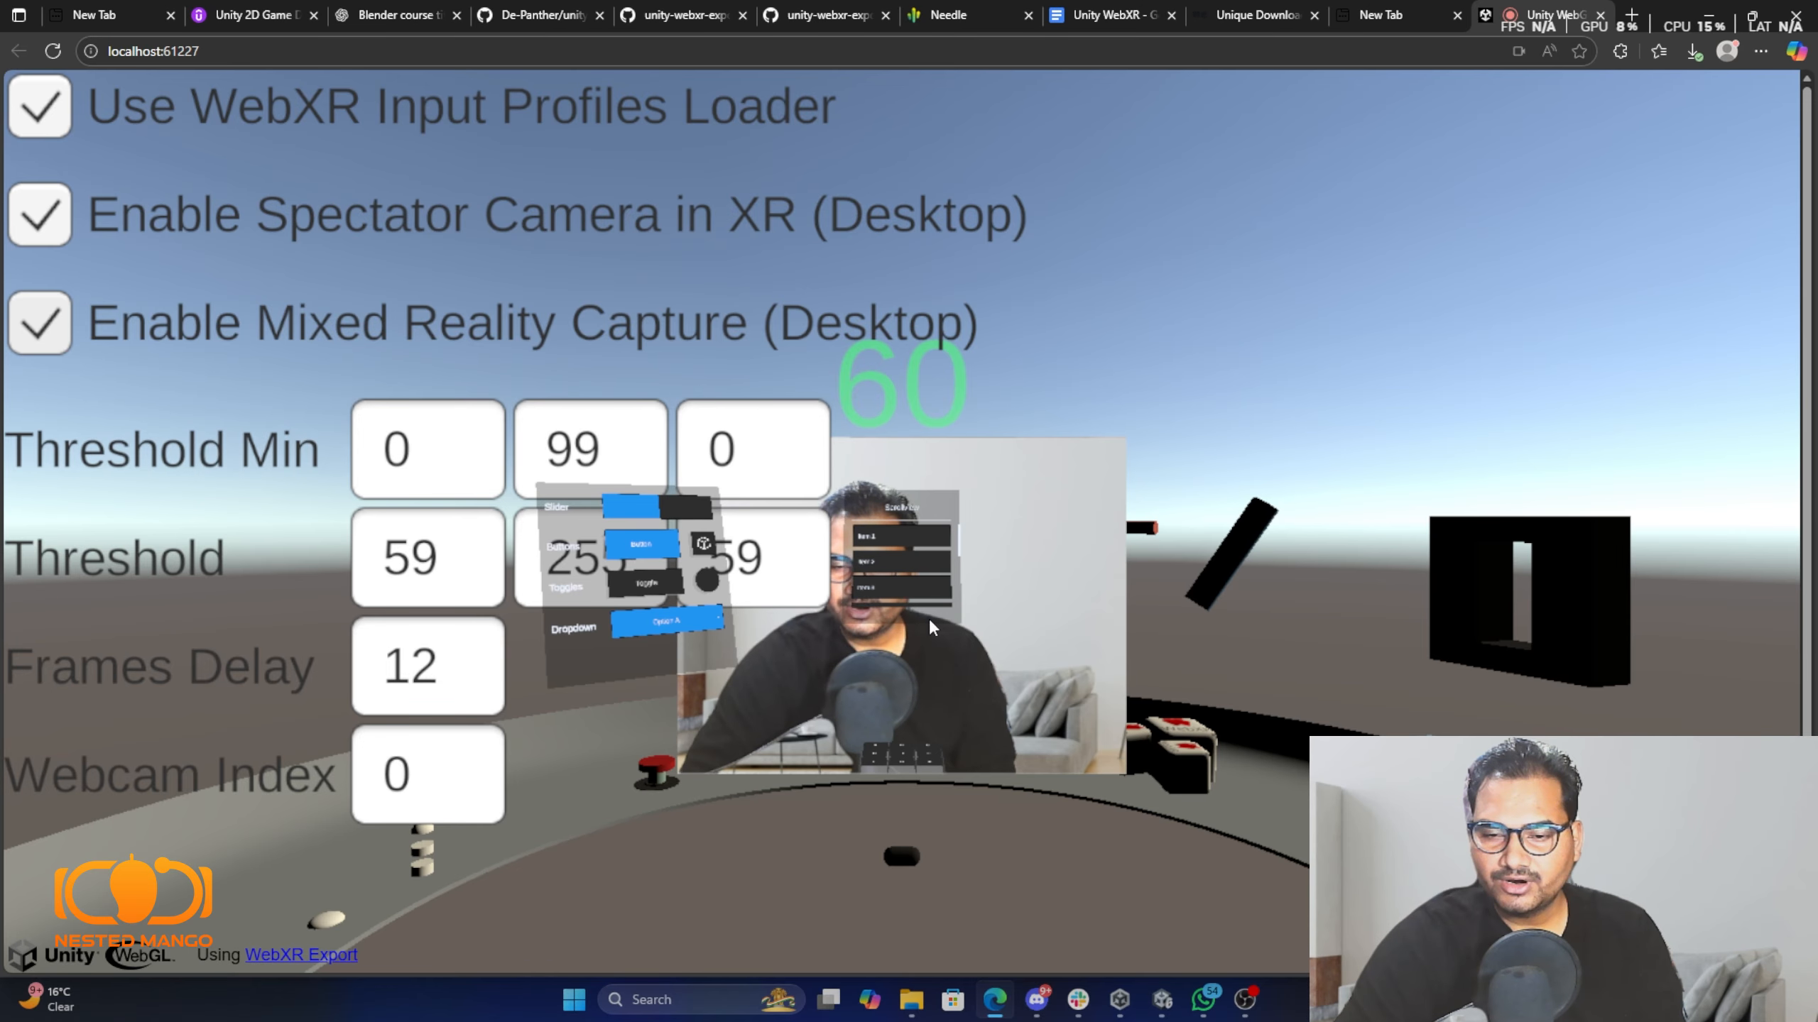
Test selecting and scrolling the entries of the scroll list panel in the running scene.
left_click(907, 565)
left_click(910, 539)
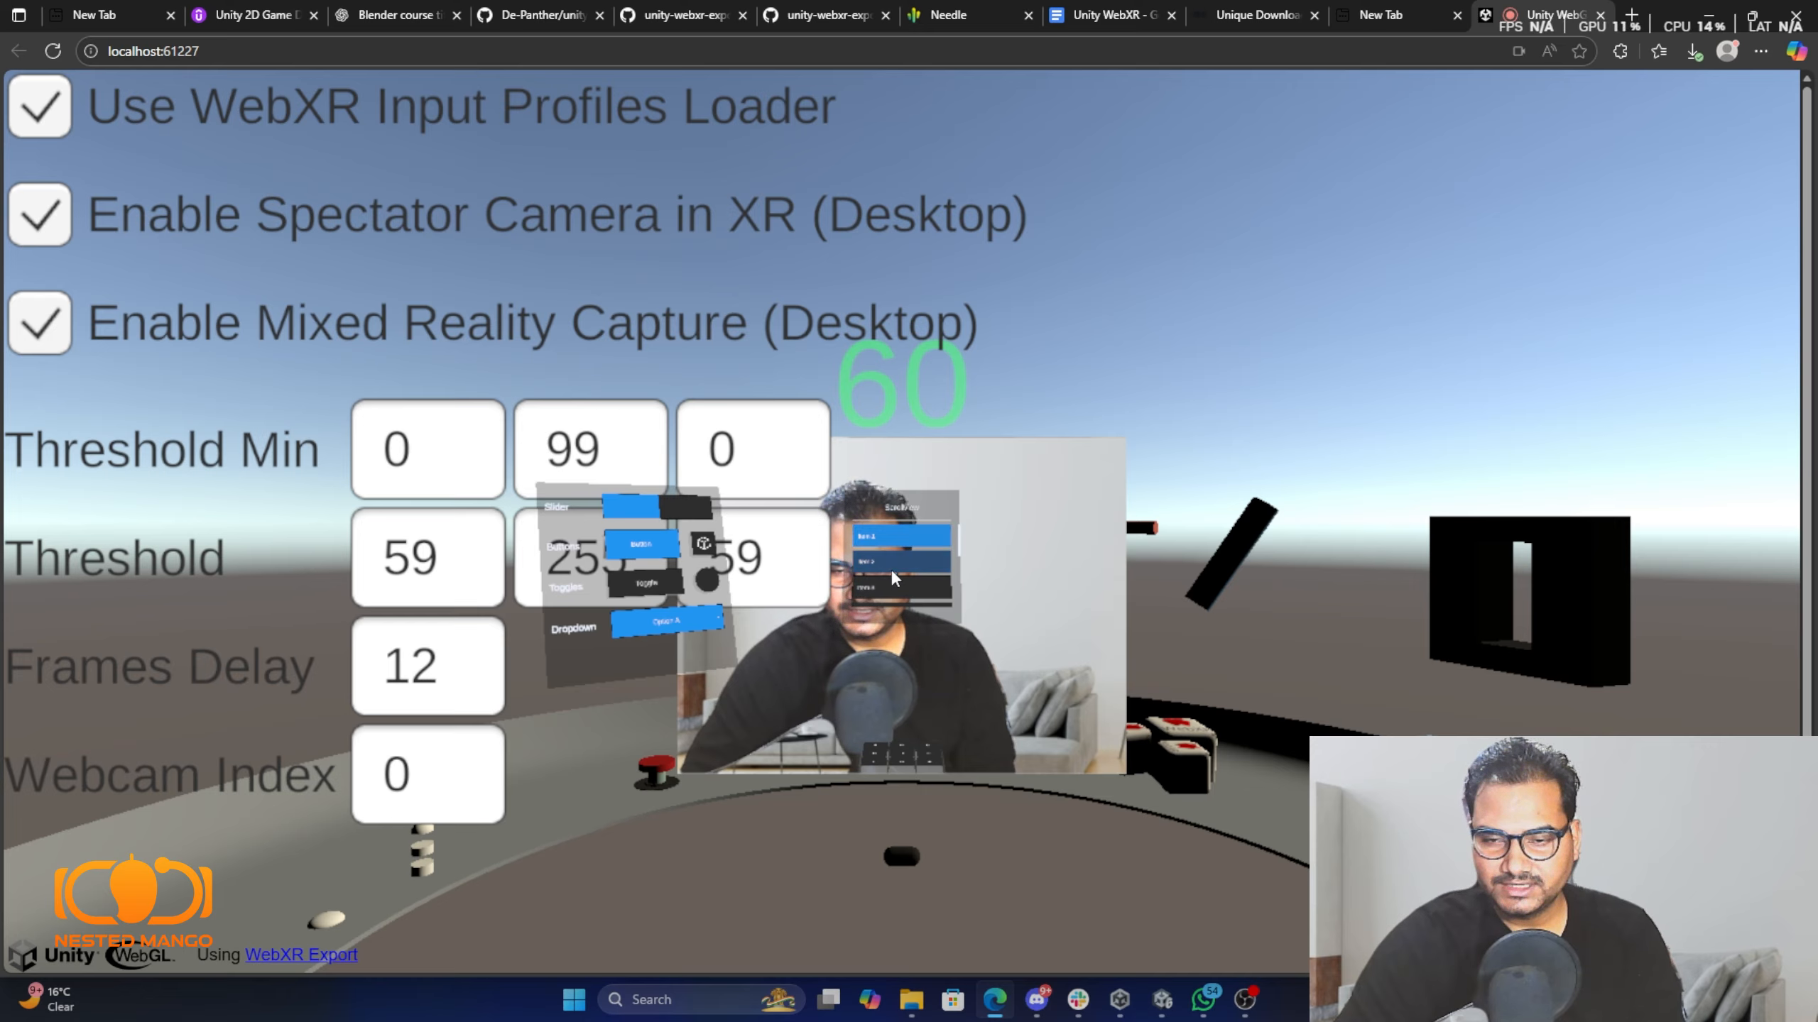
left_click_drag(894, 599, 947, 642)
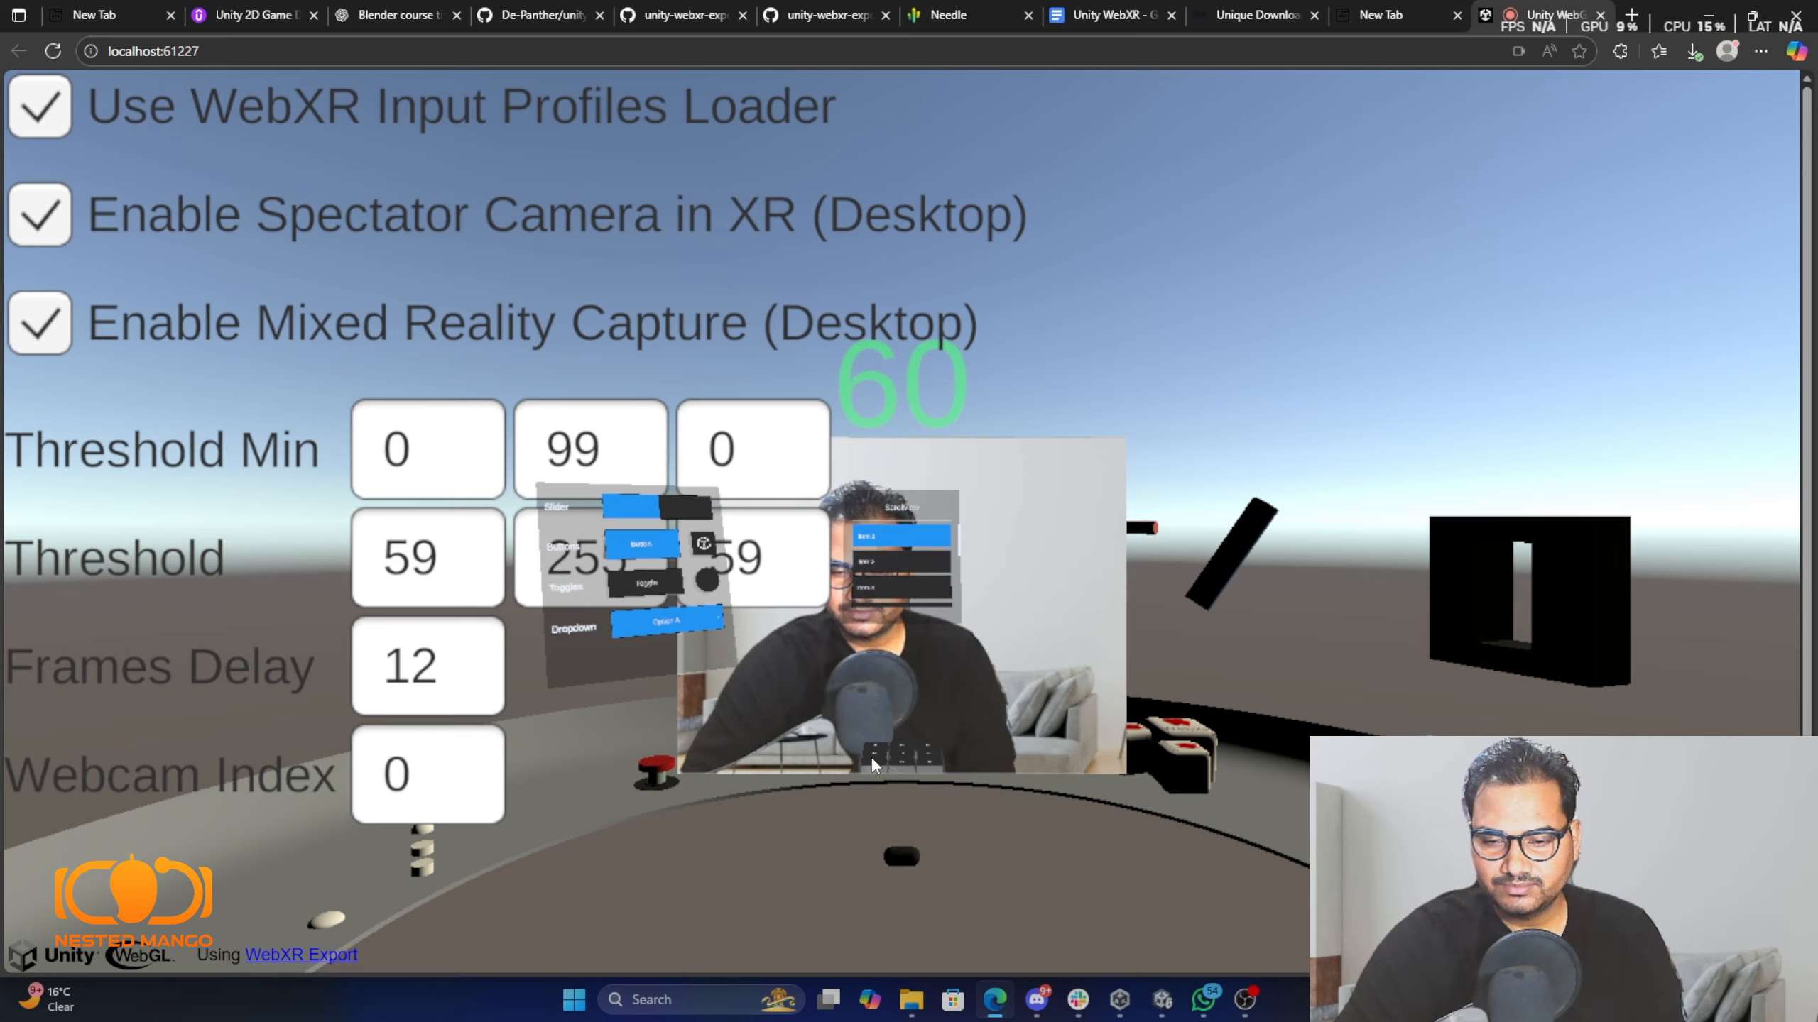
left_click(906, 586)
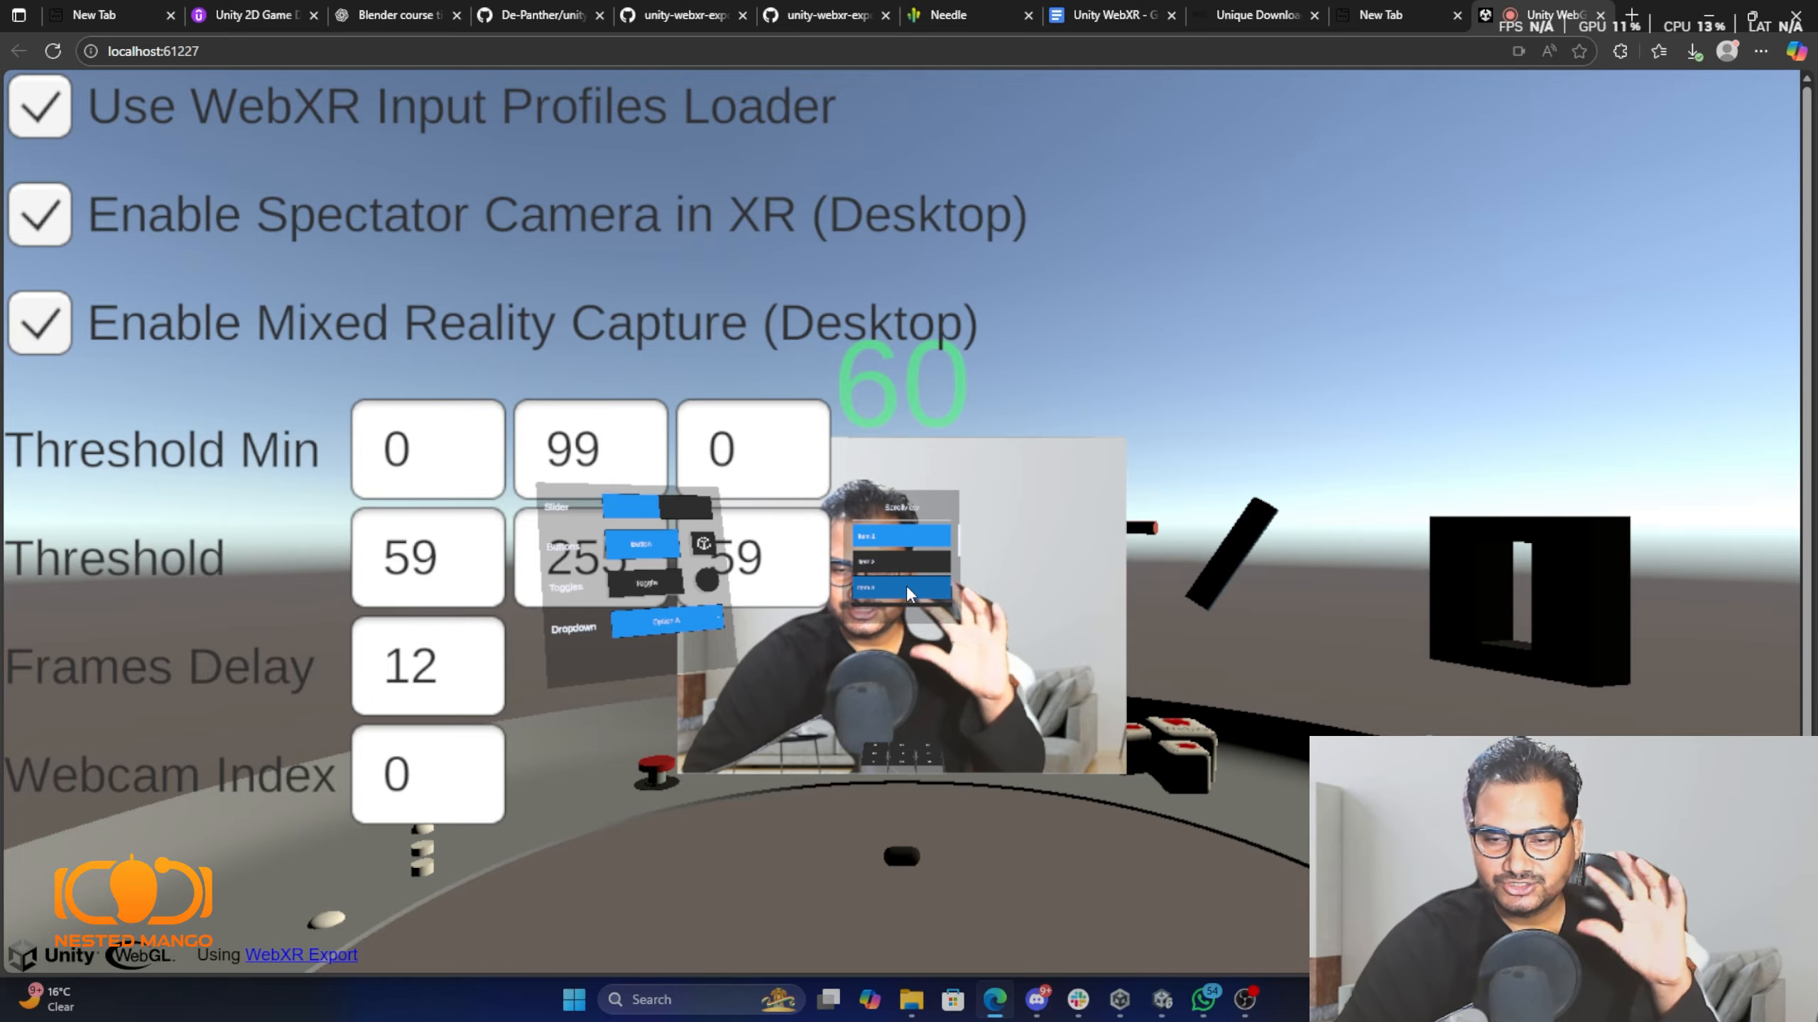
Turn off mixed reality capture and the spectator camera in the running build.
left_click(72, 317)
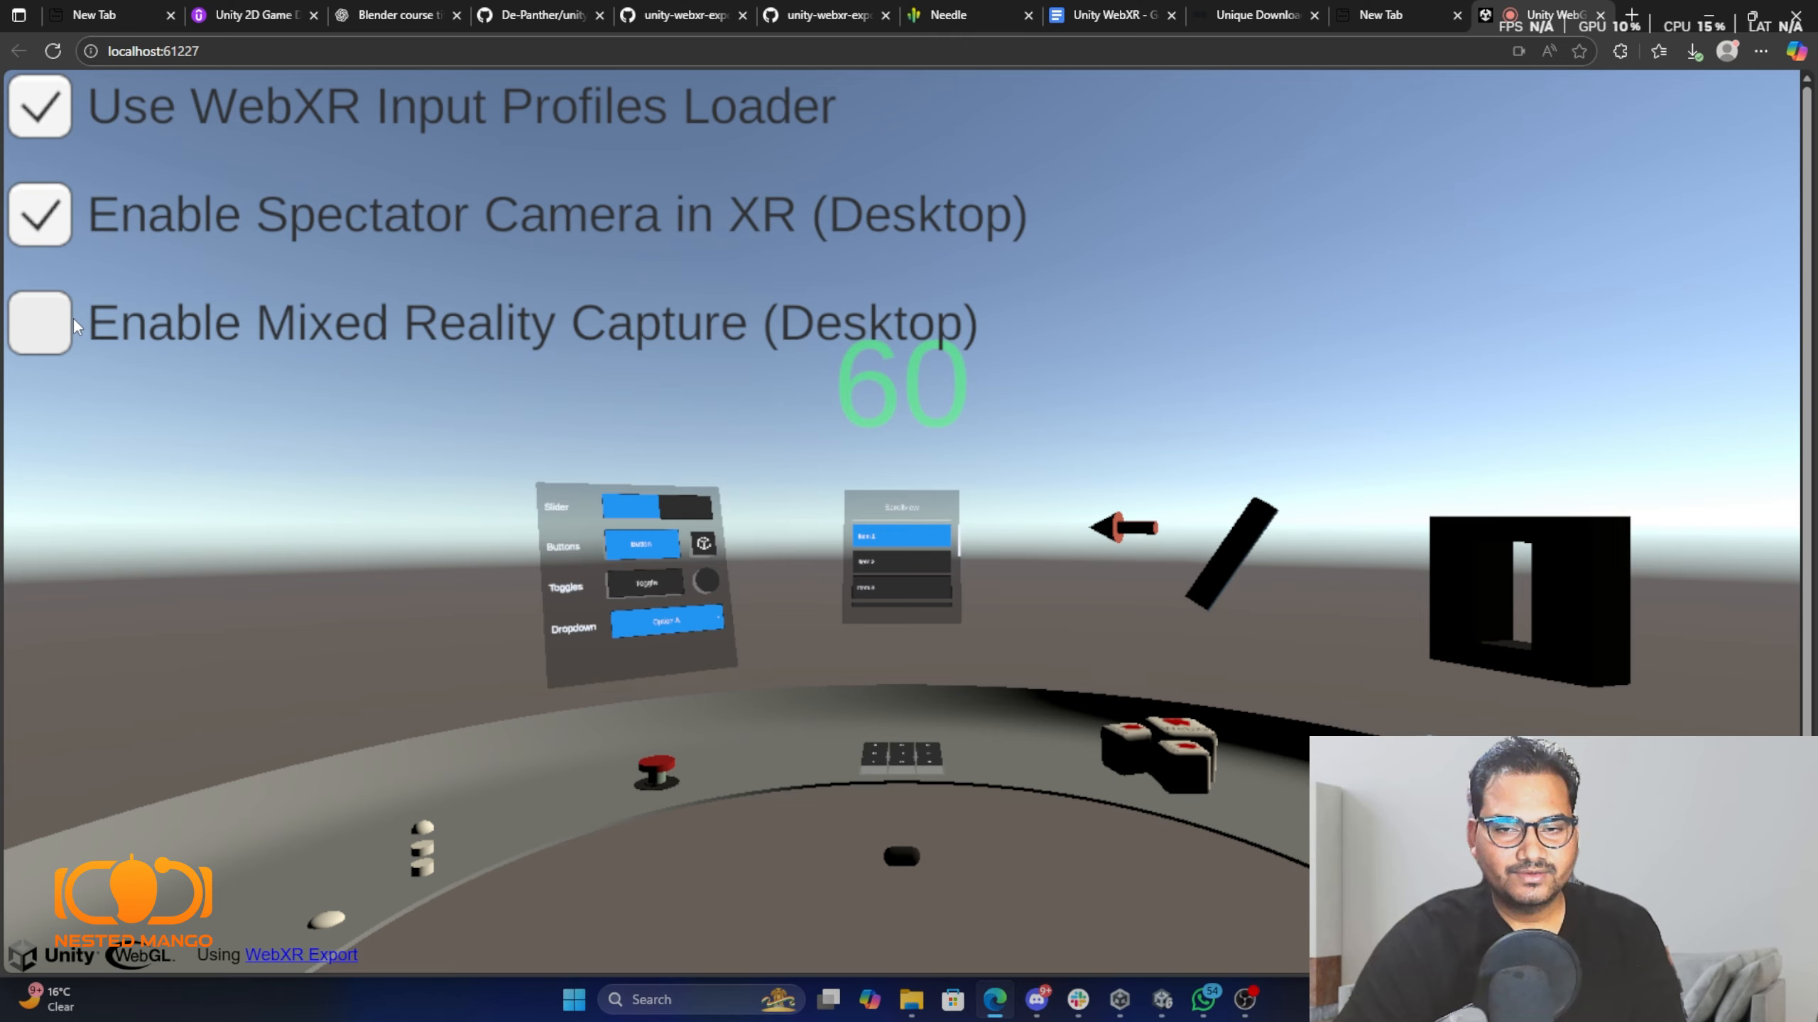
left_click(41, 232)
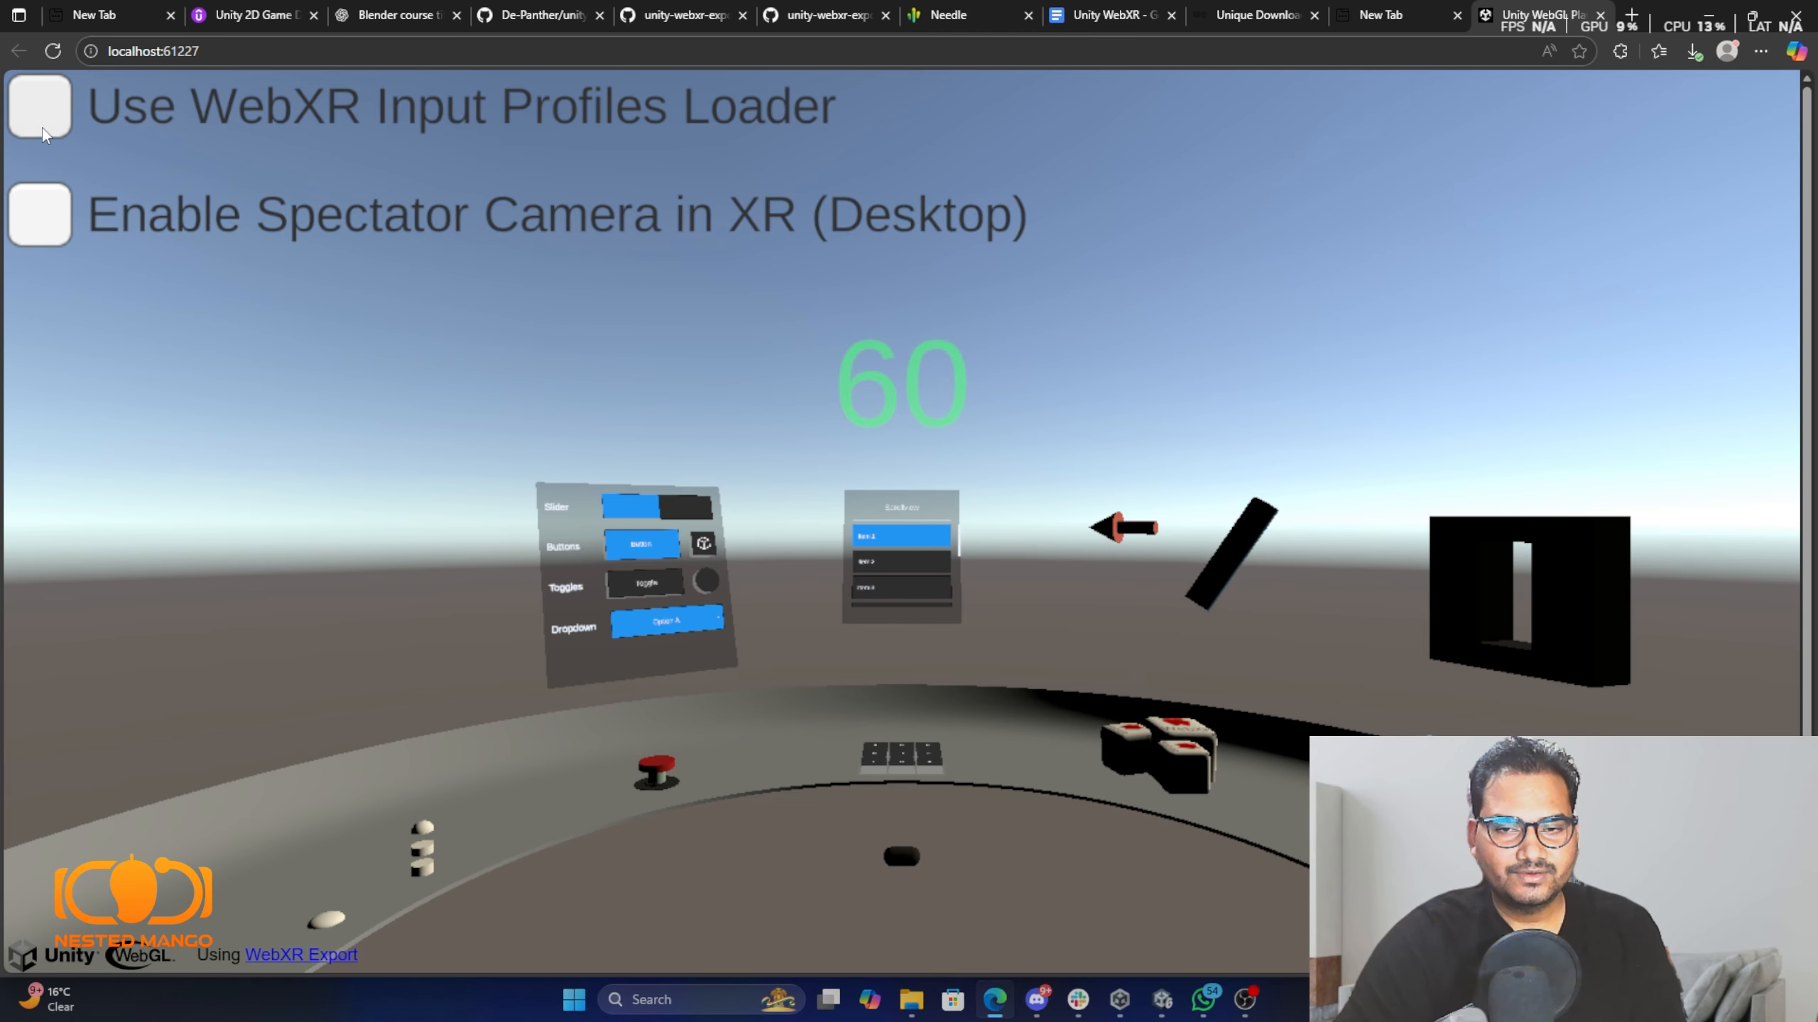
Grab the cubes on the table in the running build and carry one over beside the red push button.
left_click(1130, 748)
left_click(1153, 762)
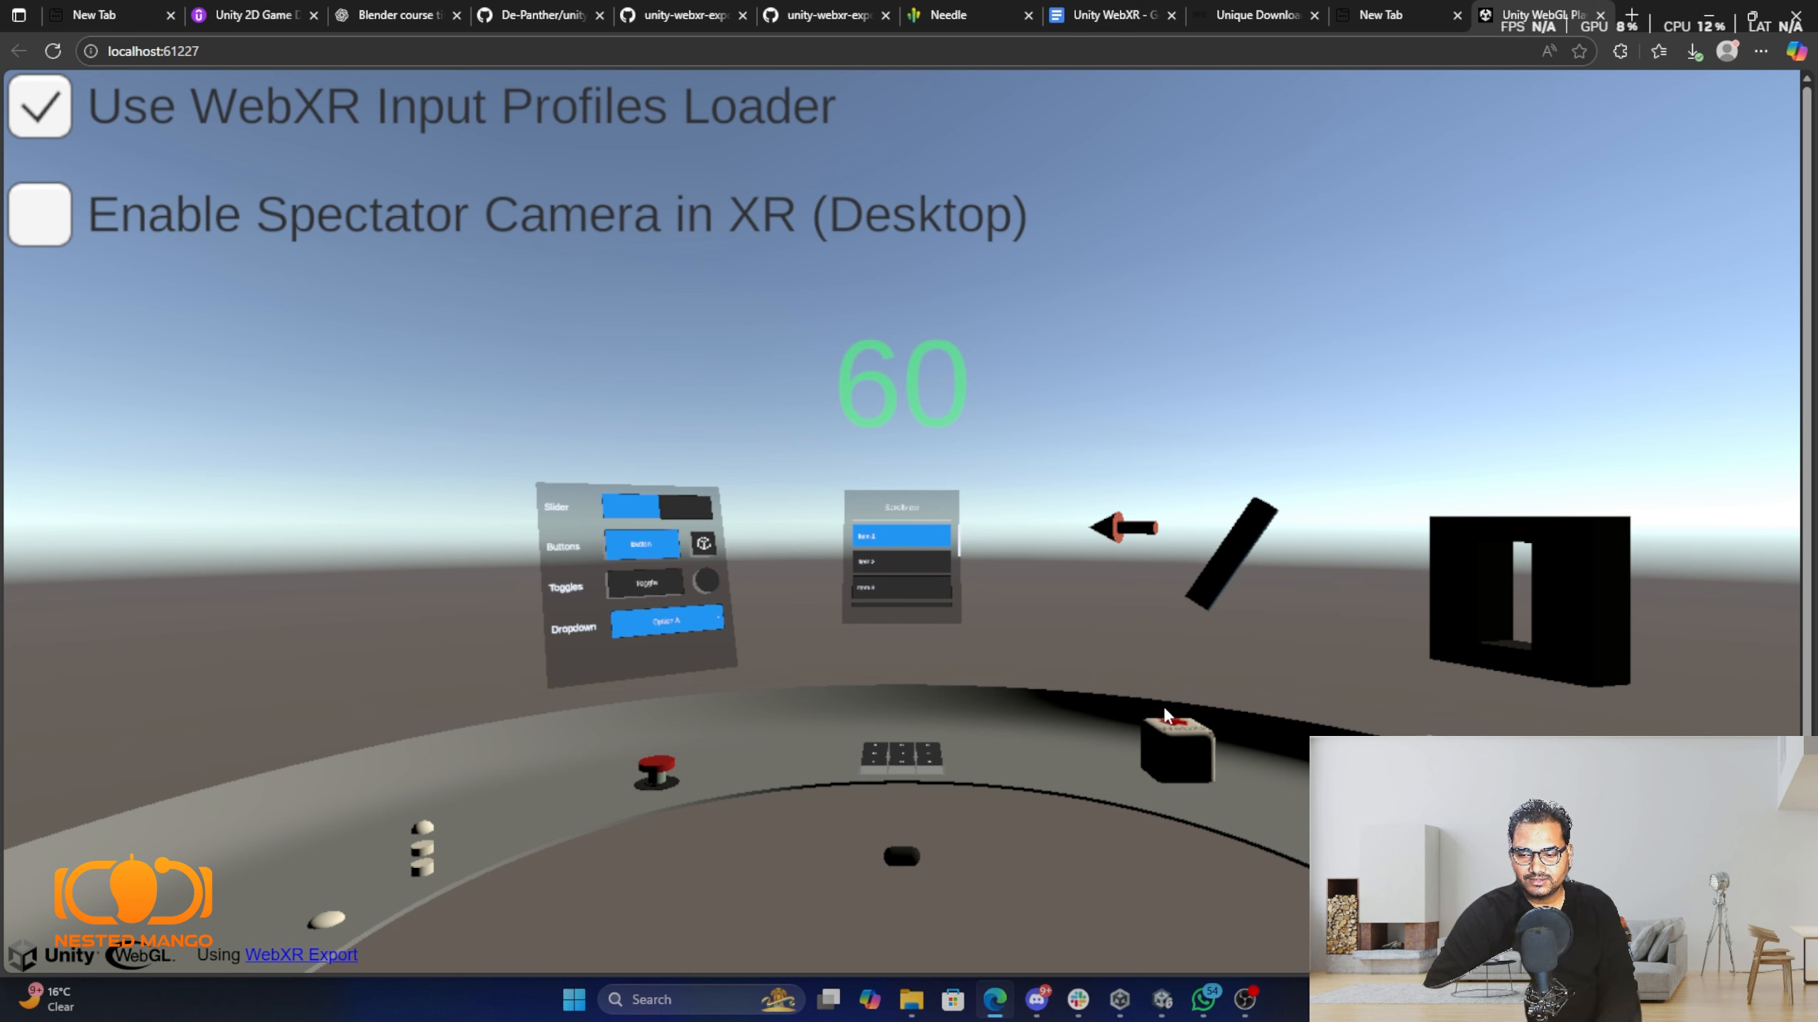
mouse_move(1168, 741)
left_mouse_down()
mouse_move(1196, 641)
mouse_move(1165, 672)
mouse_move(1156, 739)
left_mouse_up()
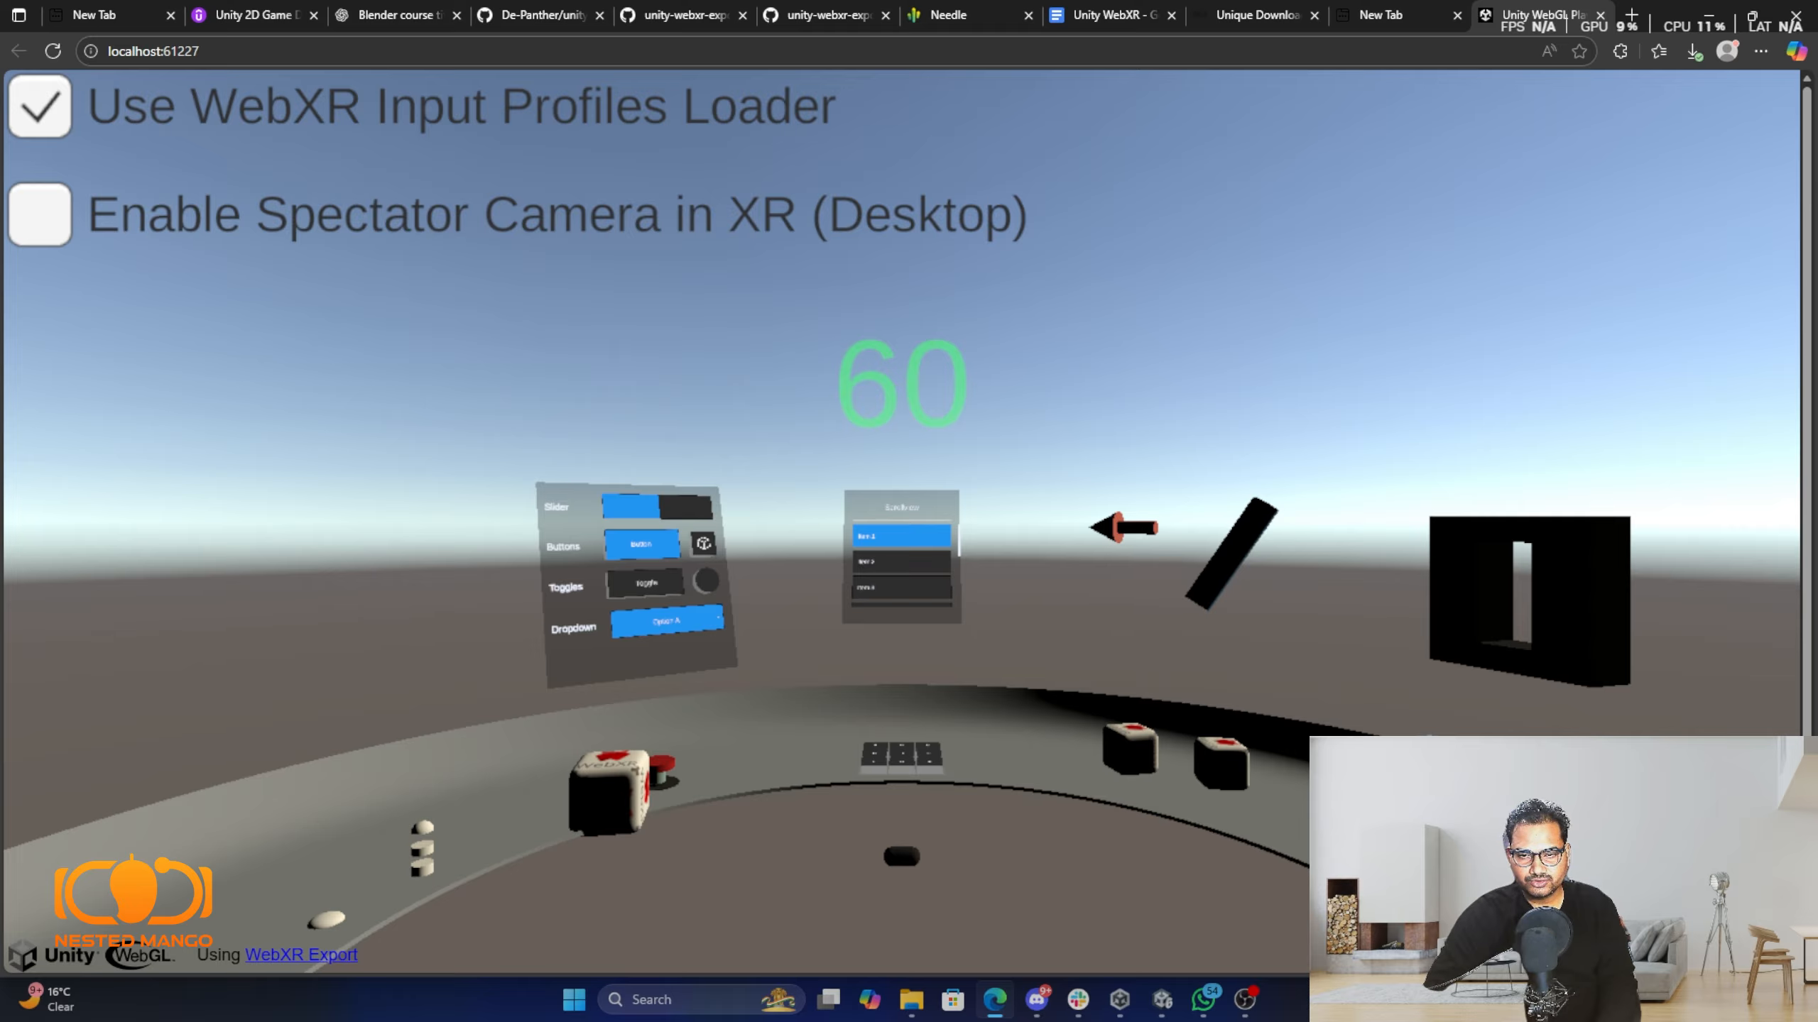
Set the slider on the running scene's UI panel to its maximum and try the panel's round toggle.
left_click(253, 55)
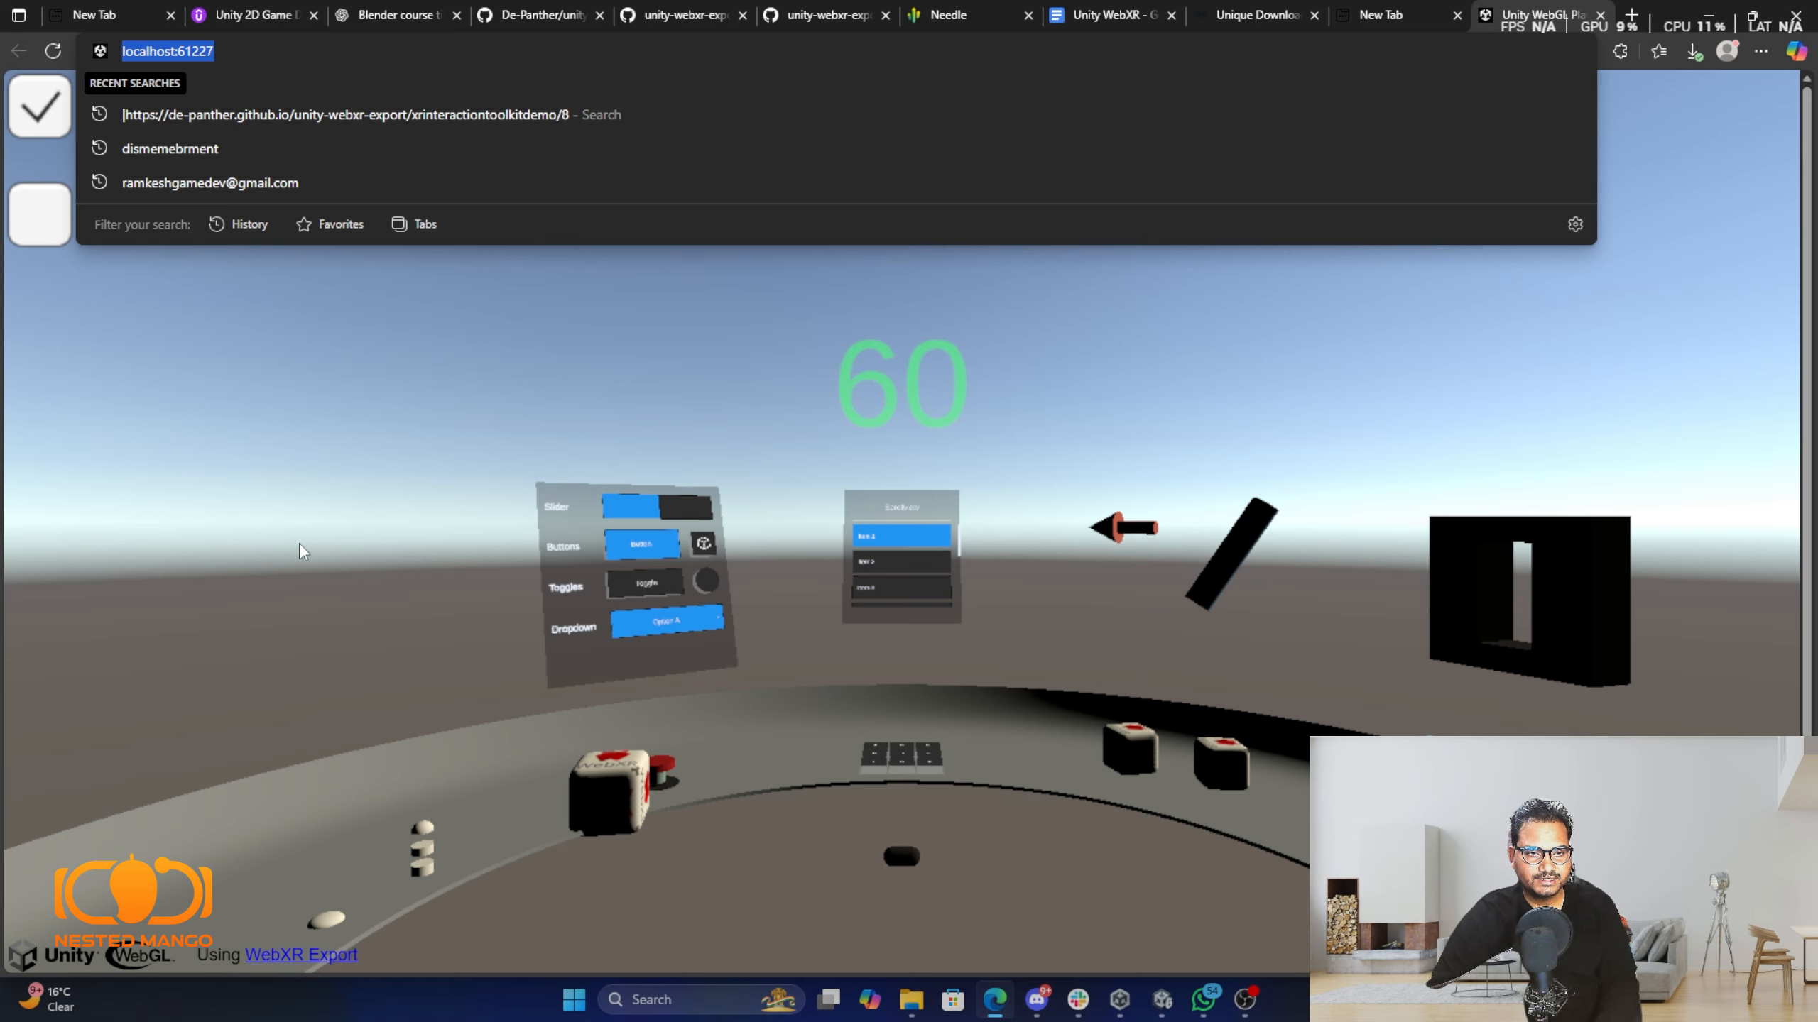
left_click(647, 349)
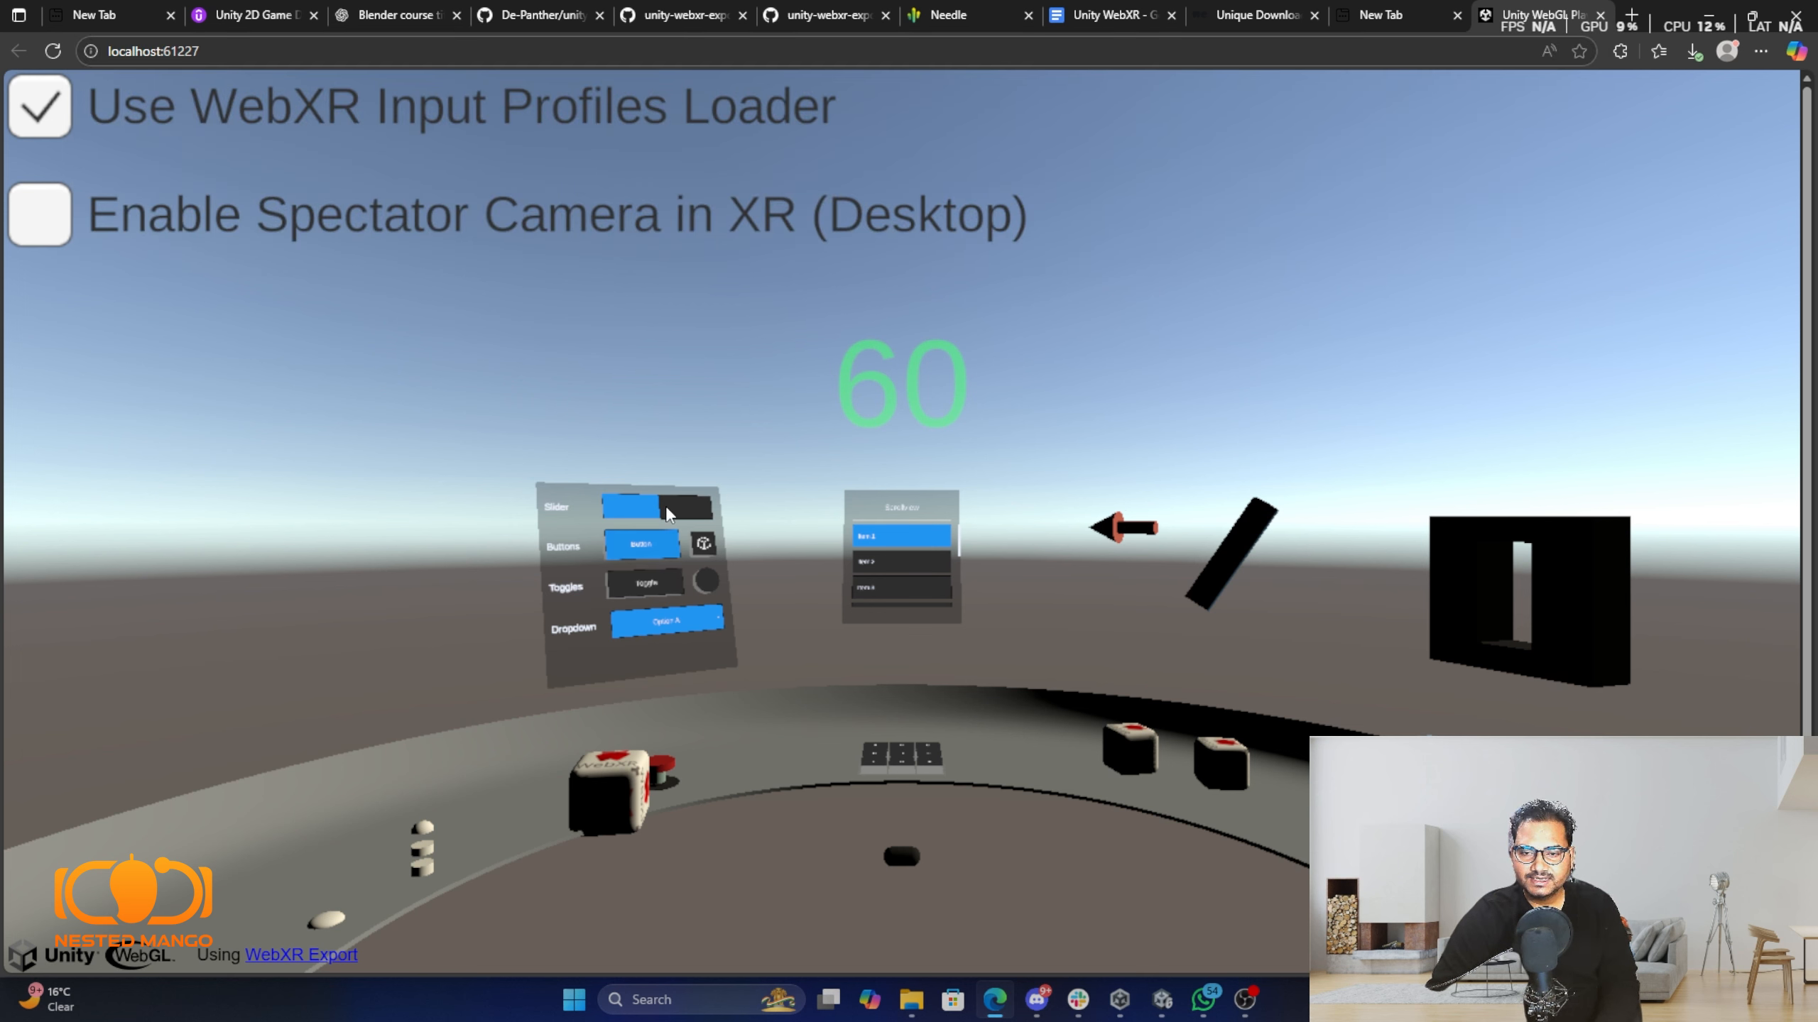
left_click_drag(666, 513, 1128, 635)
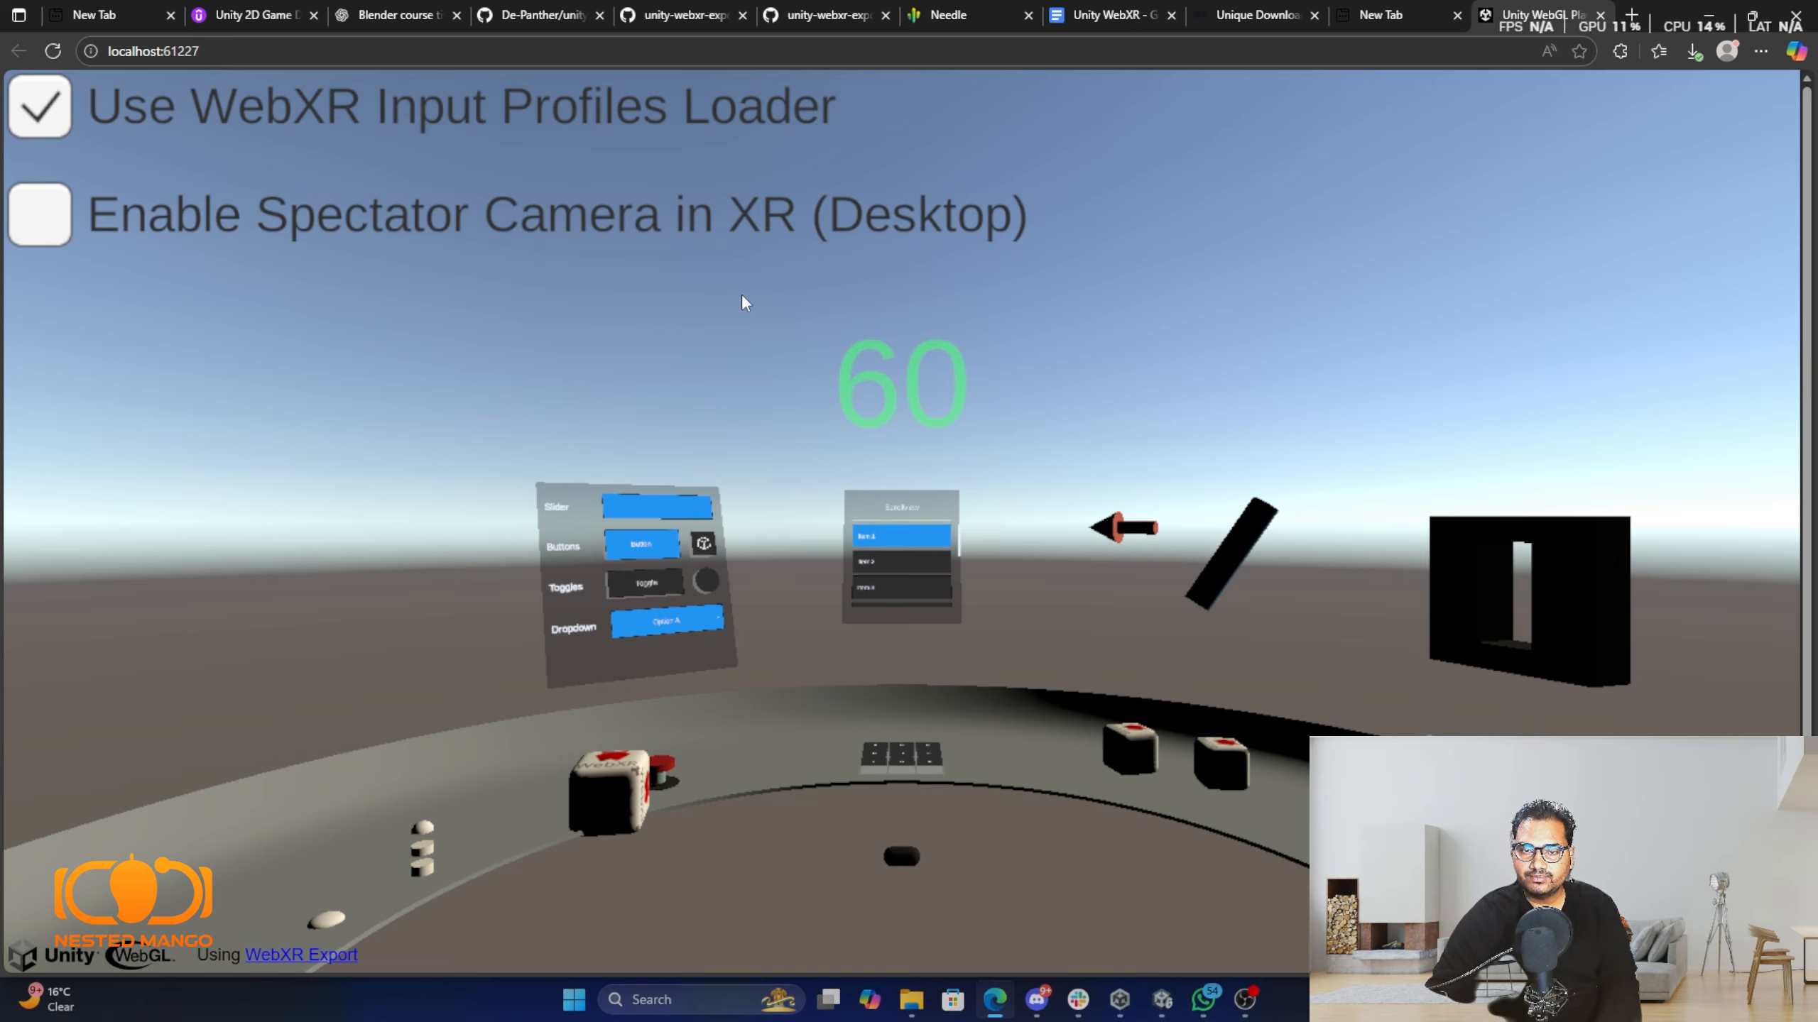
left_click(708, 574)
Grab the floating arrow and the tilted black bar, lower both toward the table, and try interacting with the black framed block.
left_click_drag(1126, 528, 1323, 644)
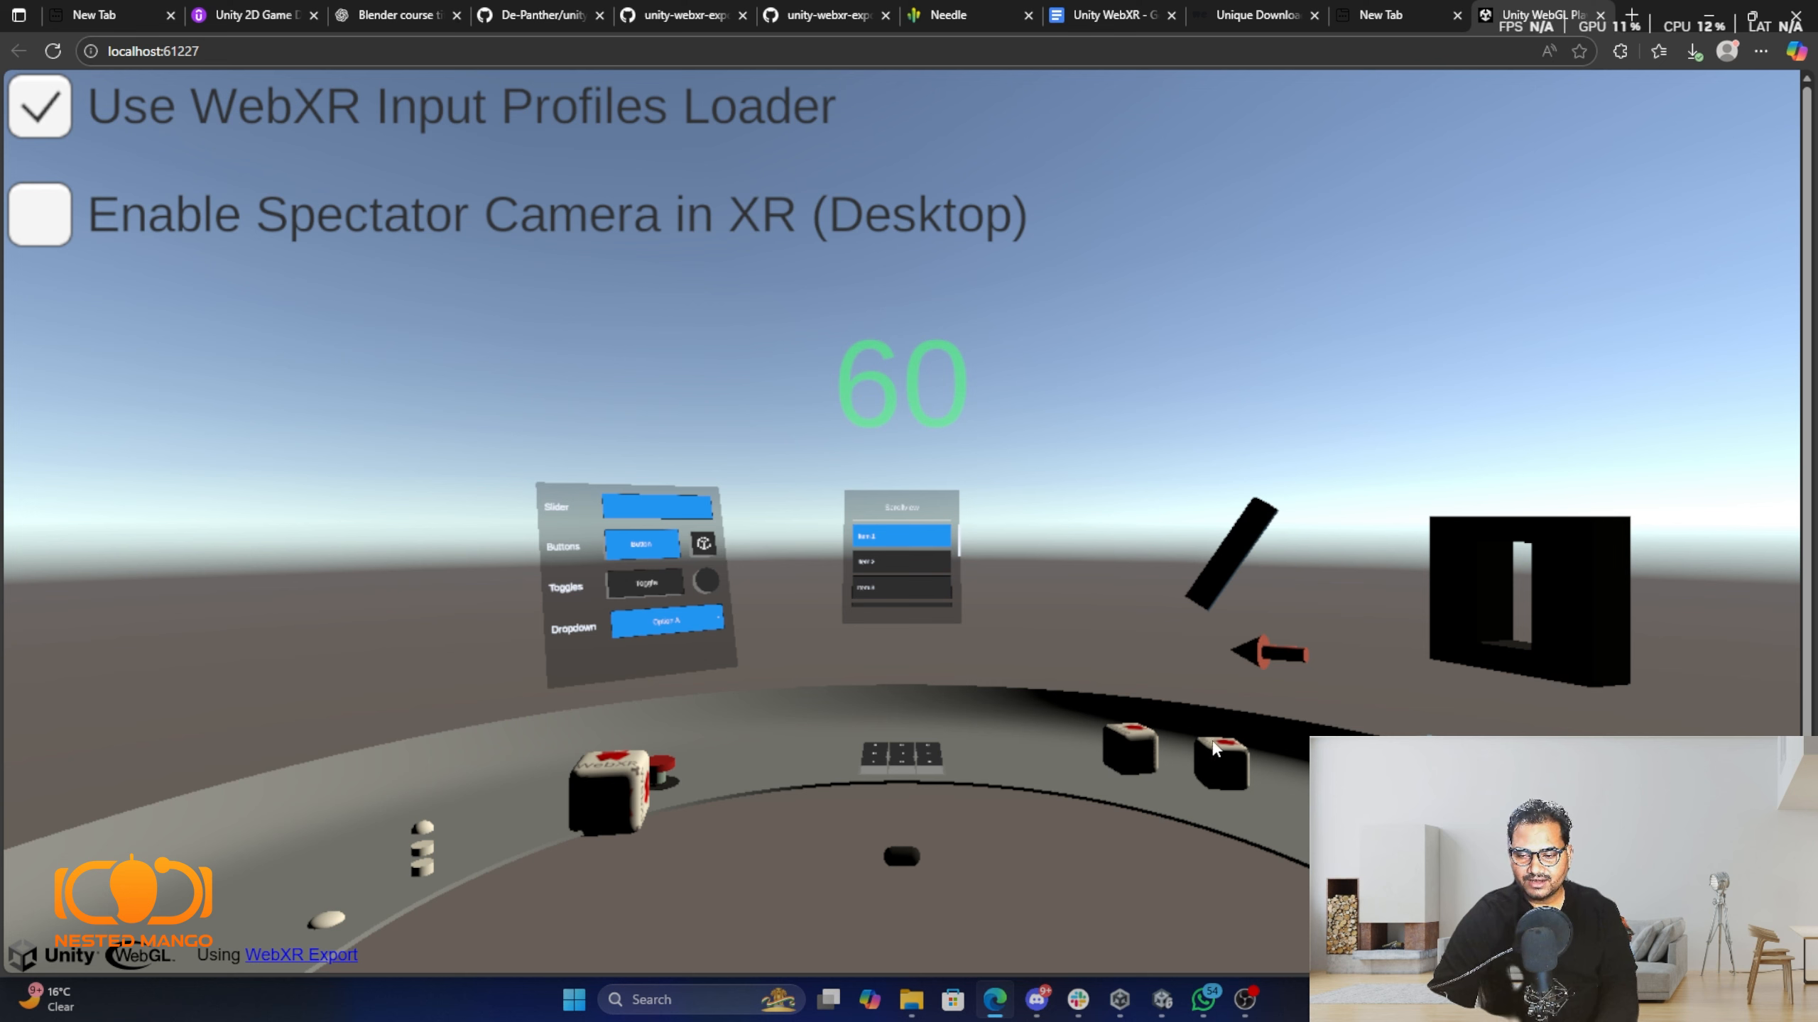
left_click_drag(1424, 776, 1452, 681)
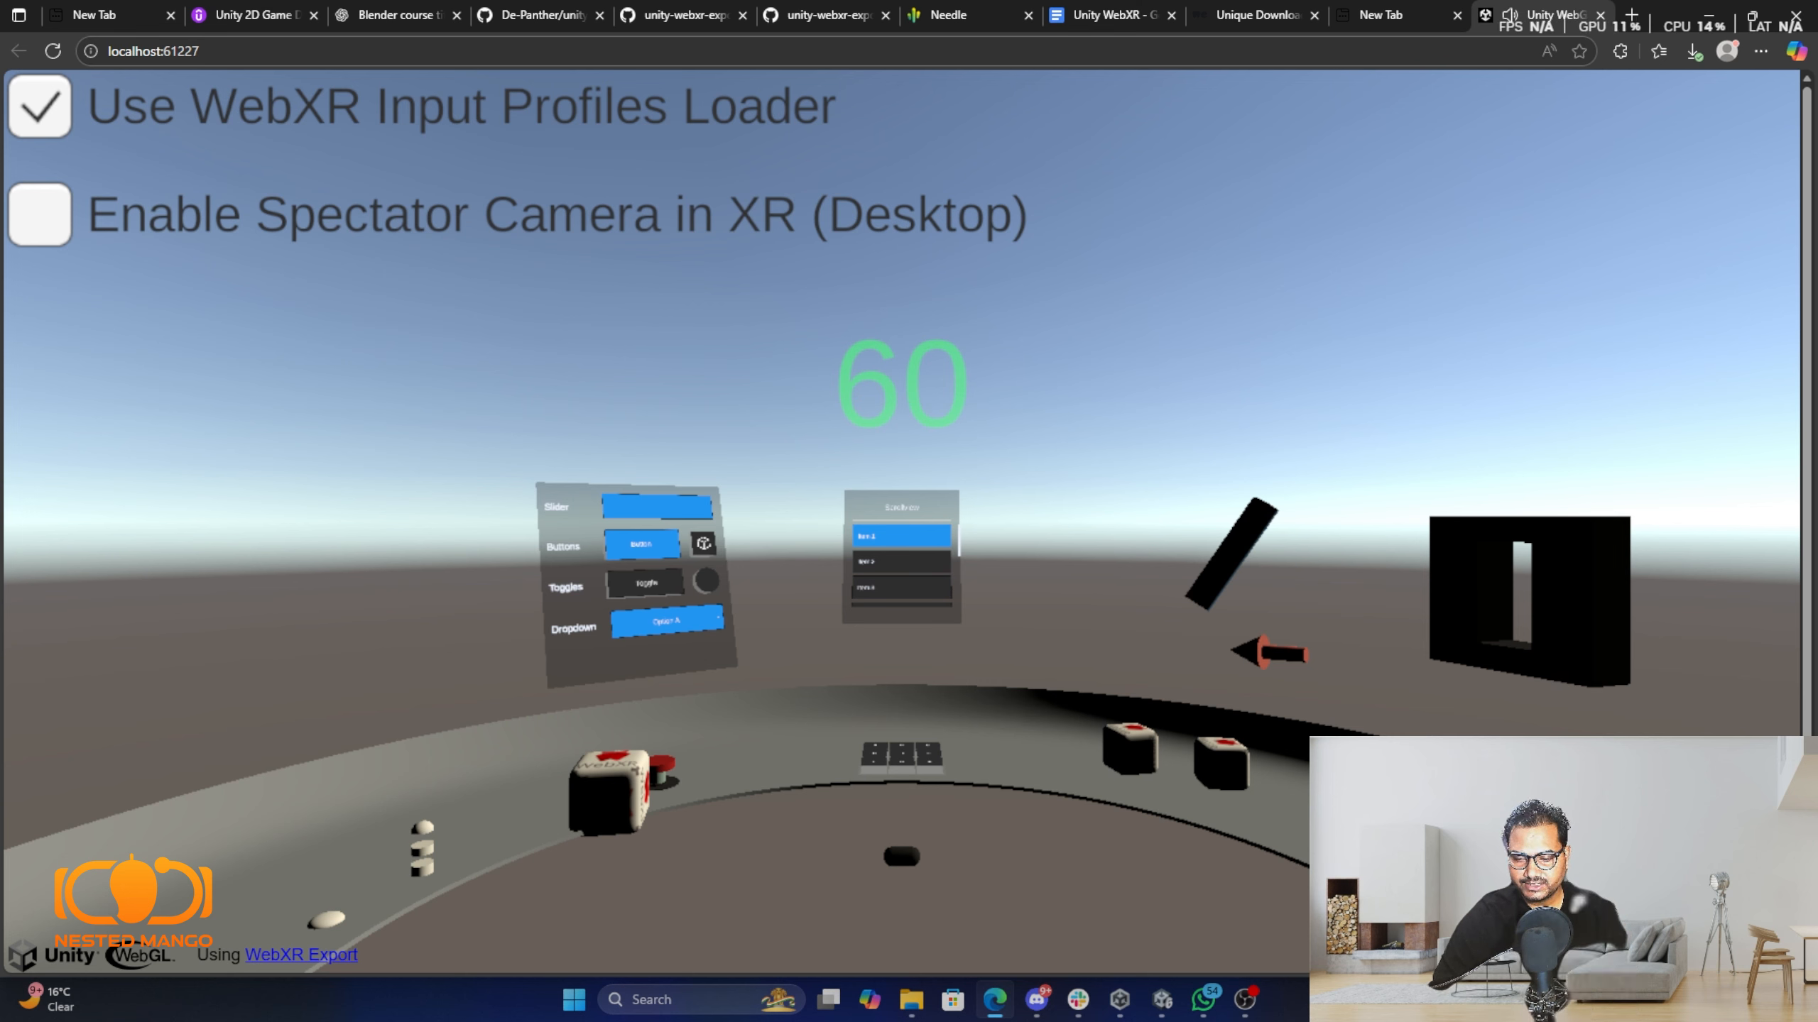
mouse_move(1245, 1004)
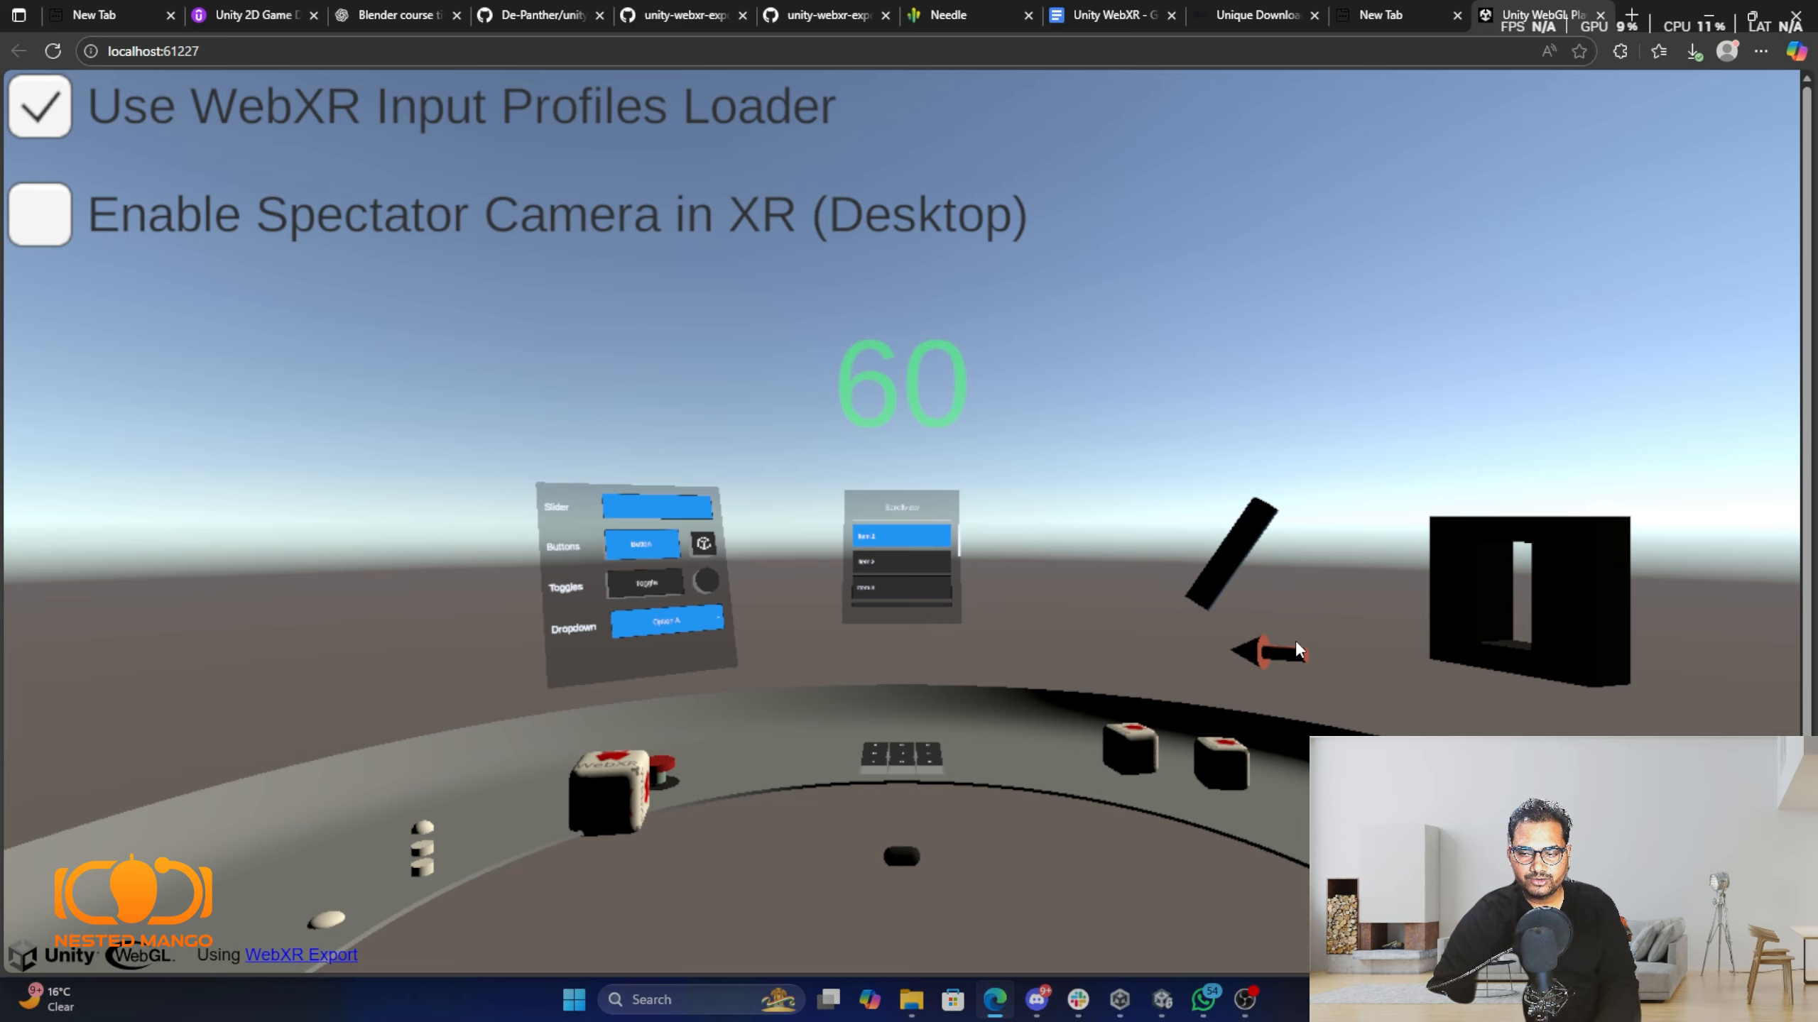
left_click_drag(1467, 773, 1471, 729)
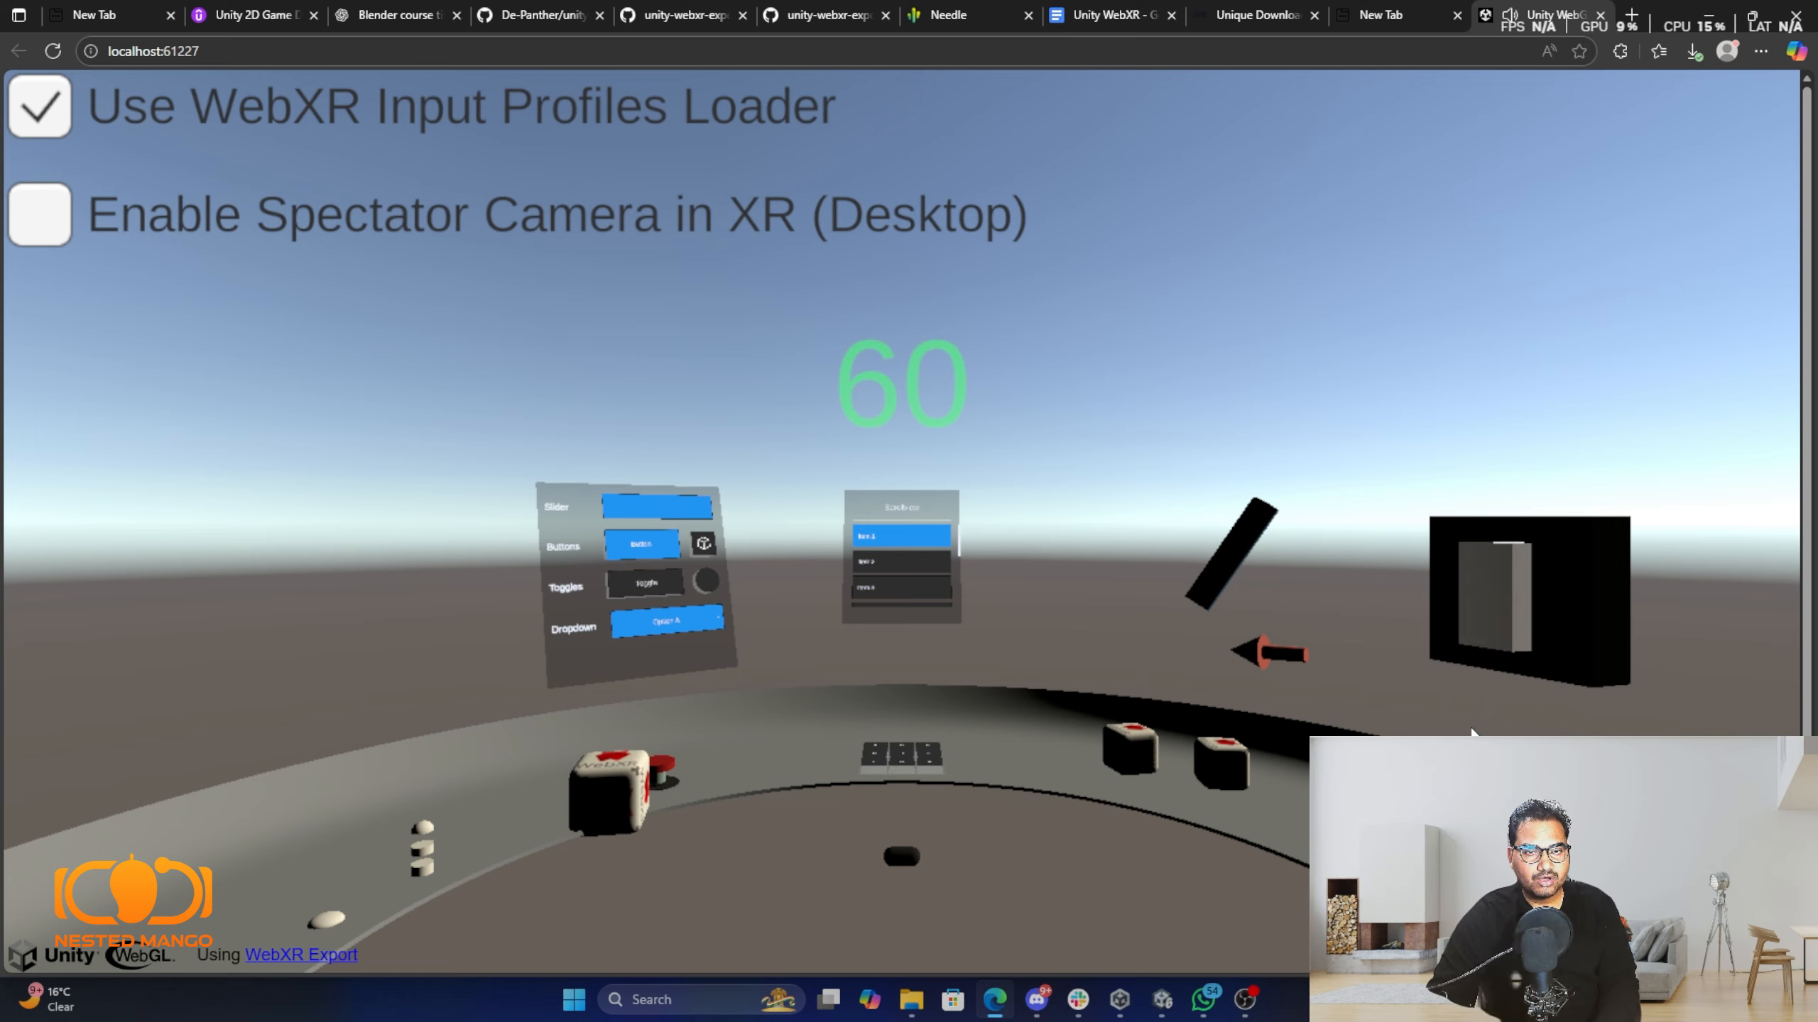
left_click_drag(1251, 531, 1102, 621)
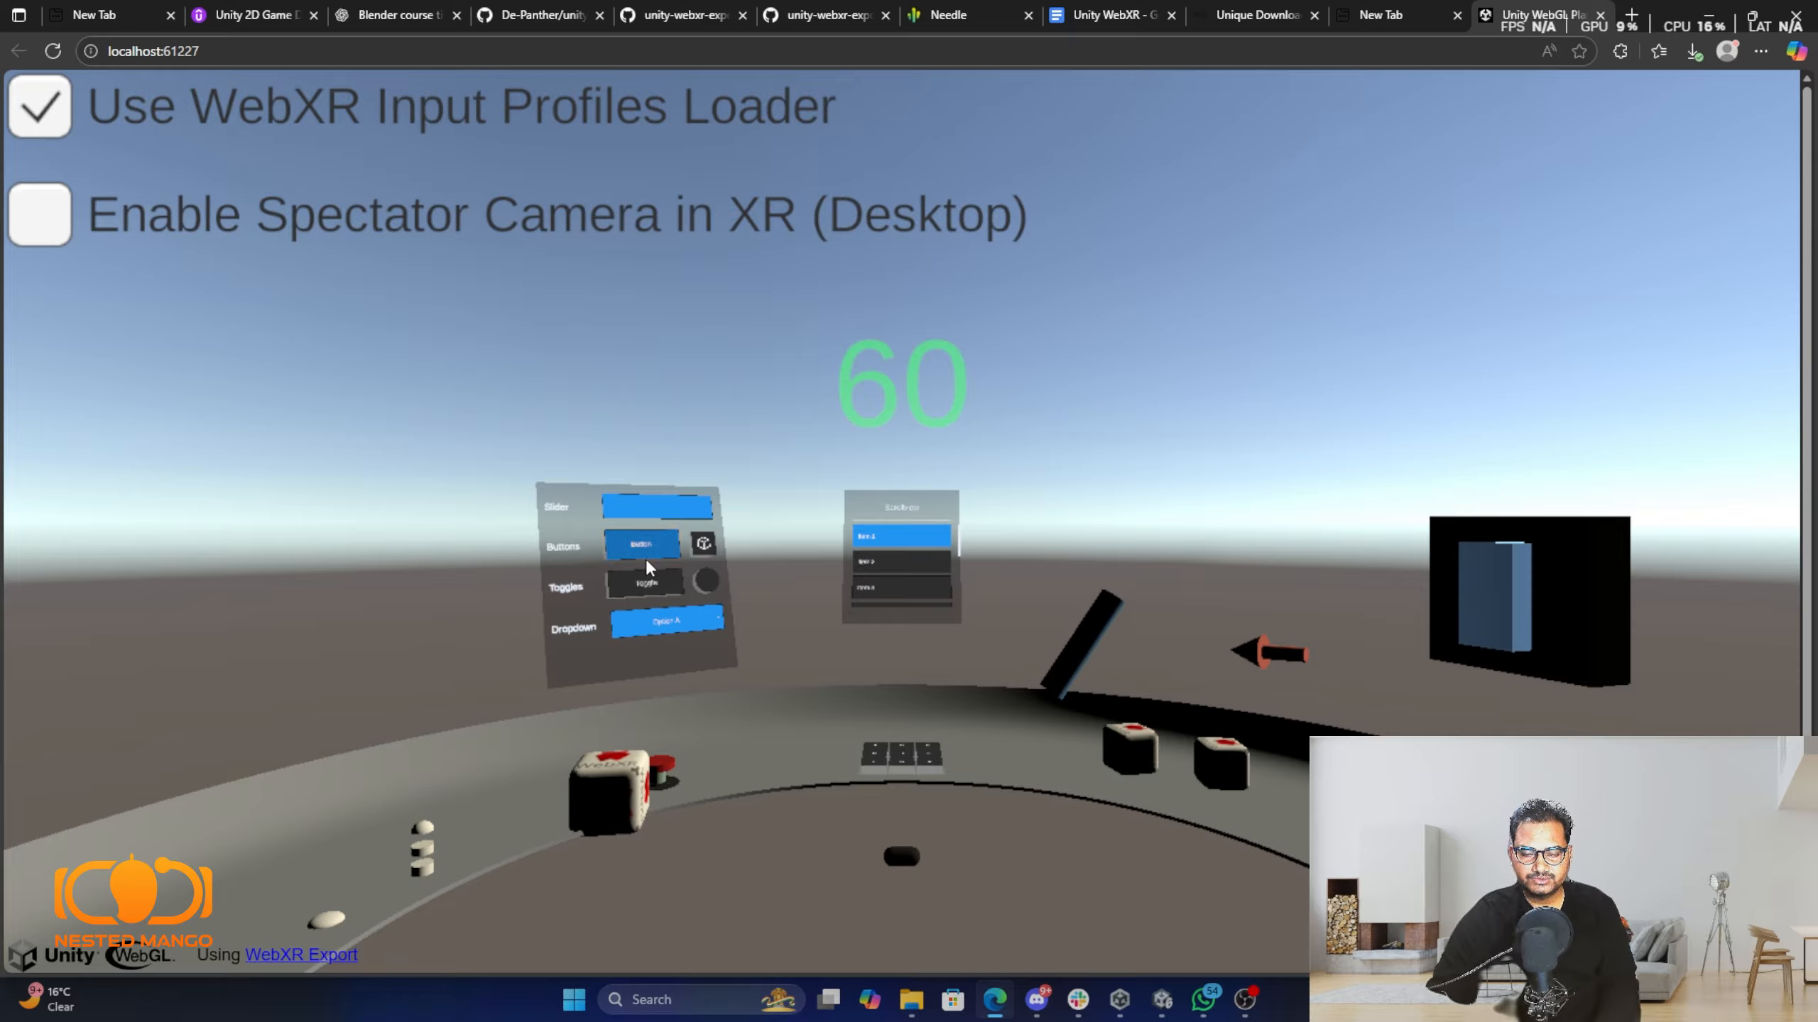